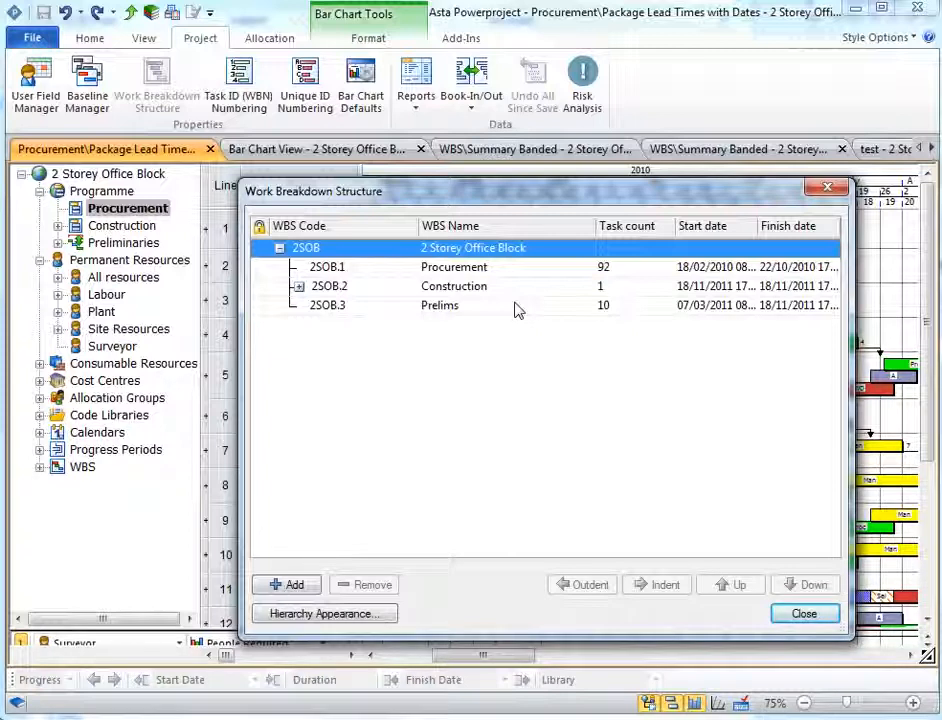
# Step: Close the work breakdown structure and look through the Labour resources in the project tree, including the Carpenters subgroup
pyautogui.click(804, 613)
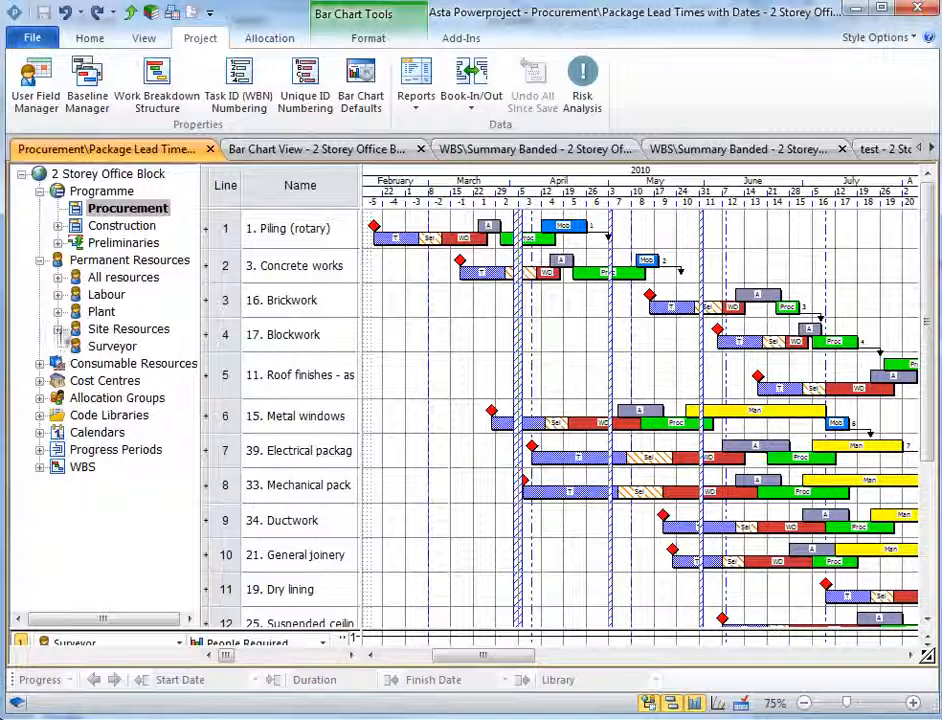
pyautogui.click(57, 294)
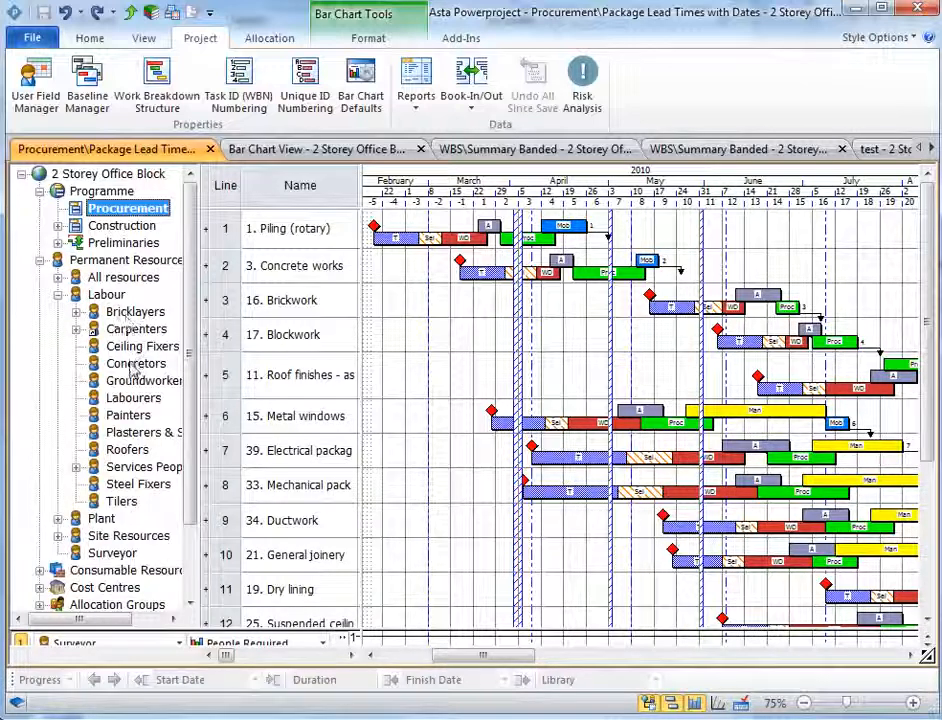
pyautogui.click(76, 329)
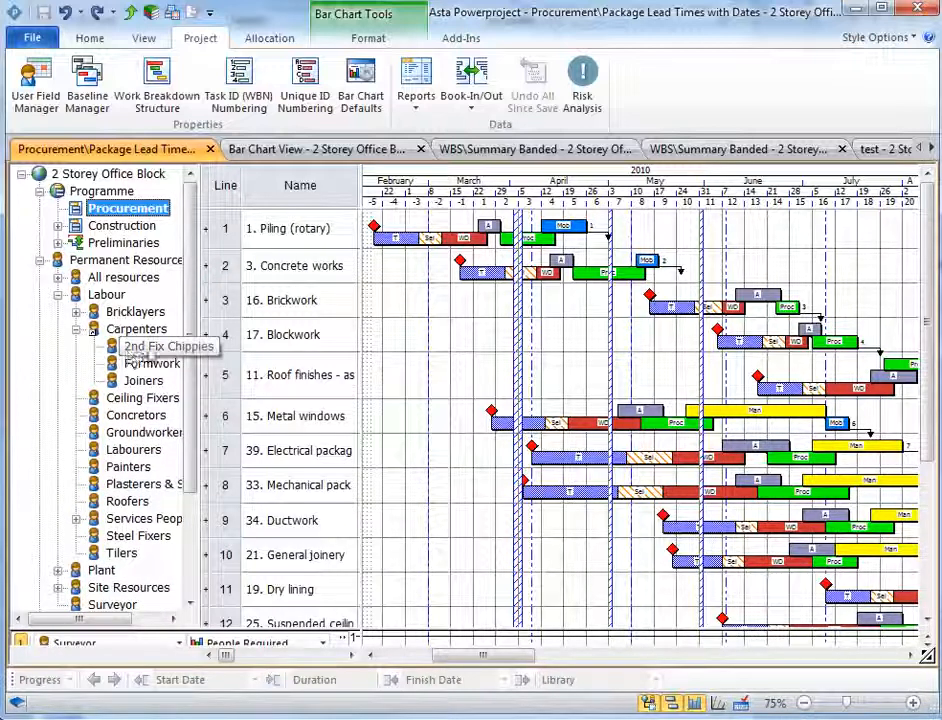
pyautogui.click(76, 329)
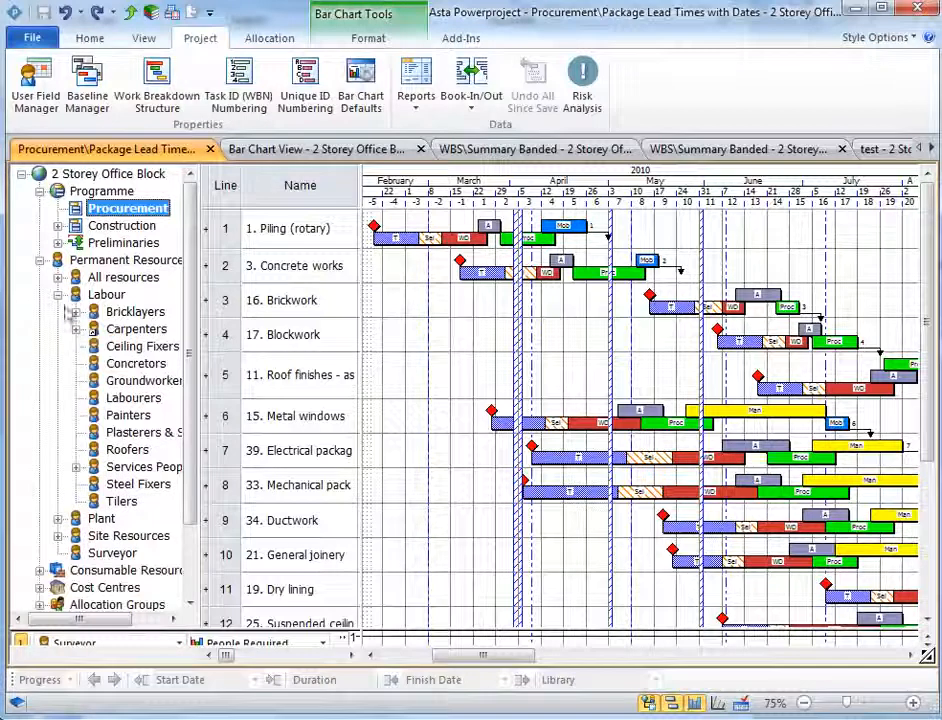
pyautogui.click(58, 294)
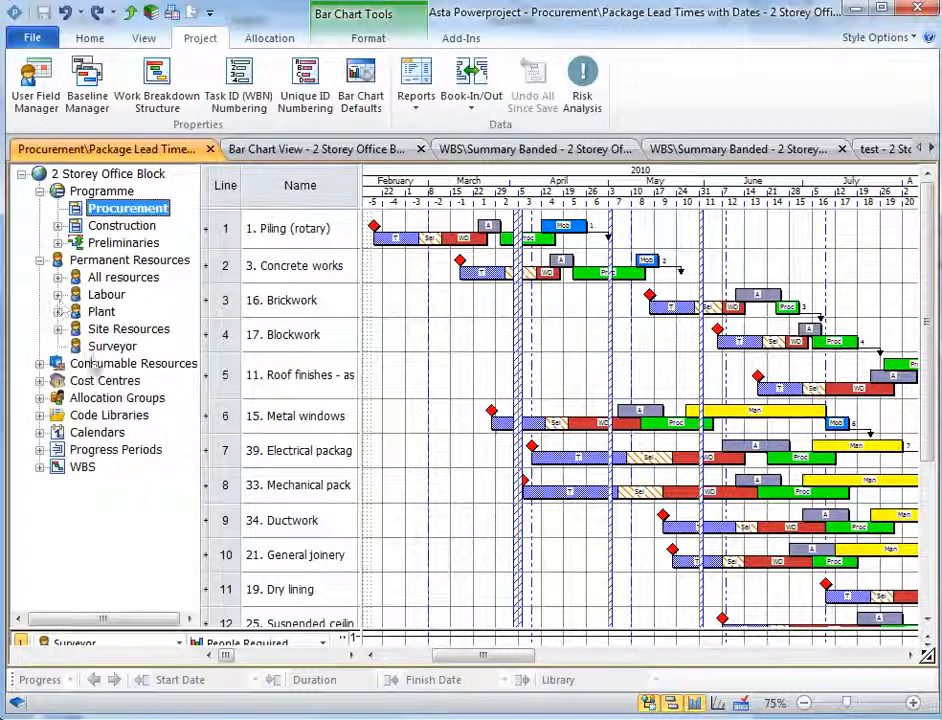
# Step: Look through the Plant resources in the project tree, including the General Plant and Lifting Equipment subgroups
pyautogui.click(58, 312)
pyautogui.click(77, 347)
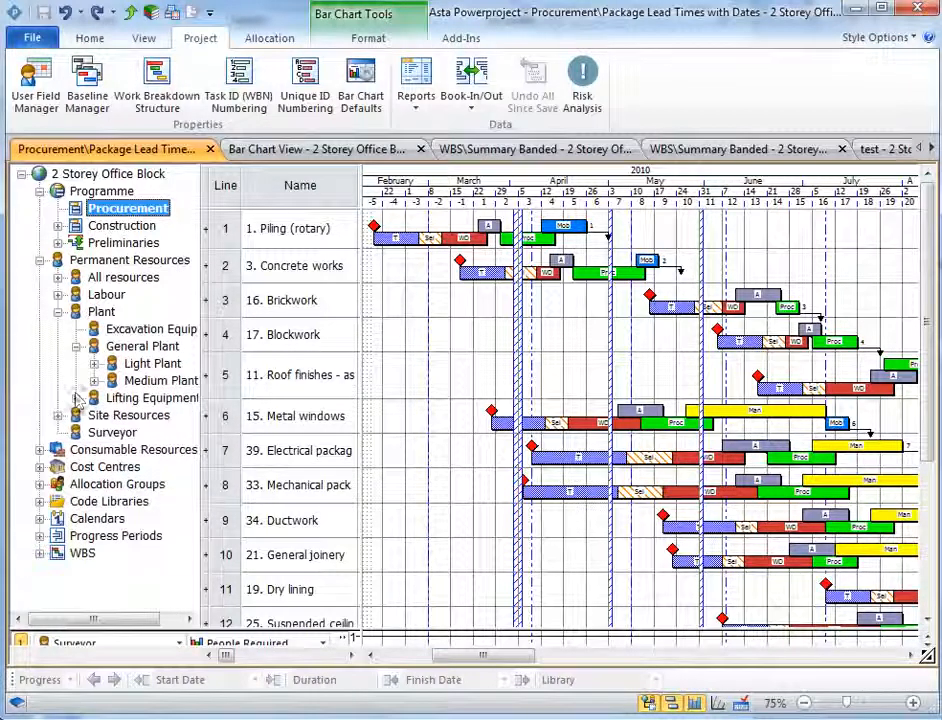
pyautogui.click(77, 398)
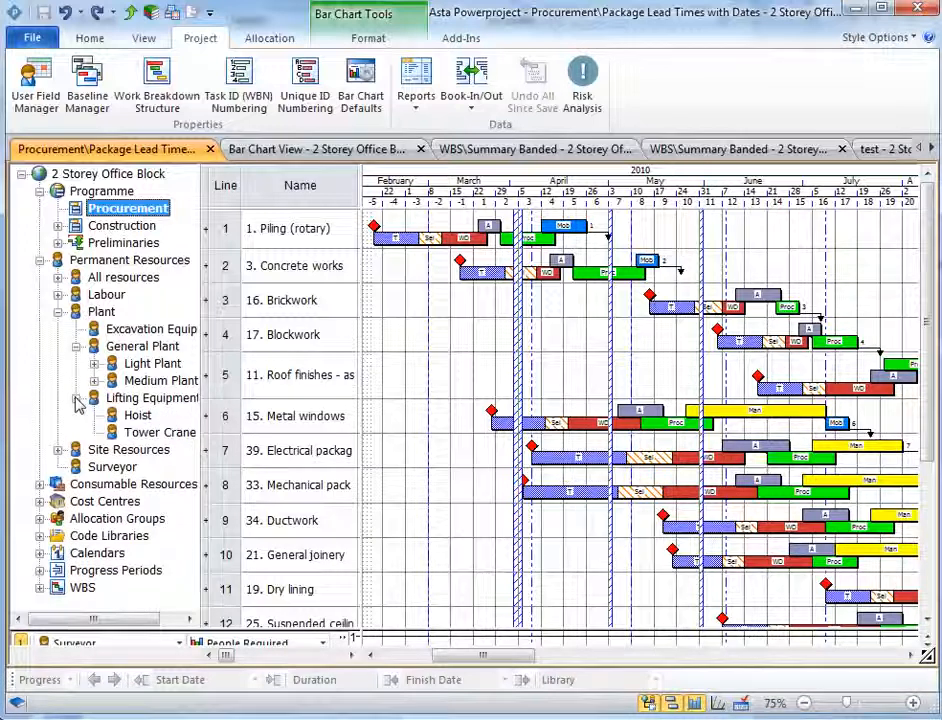
pyautogui.click(77, 398)
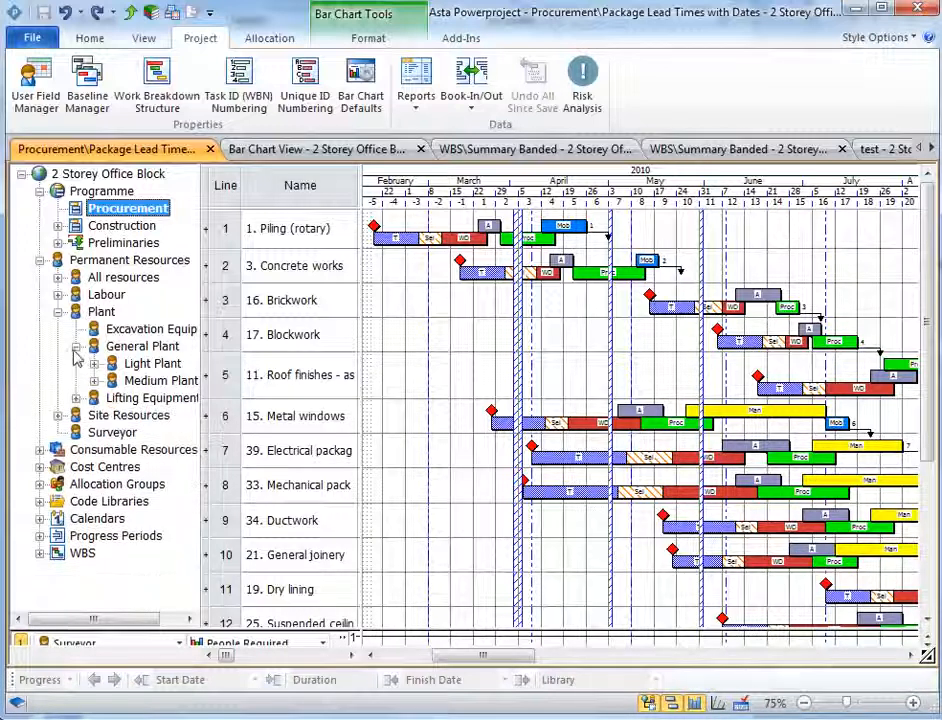
pyautogui.click(77, 346)
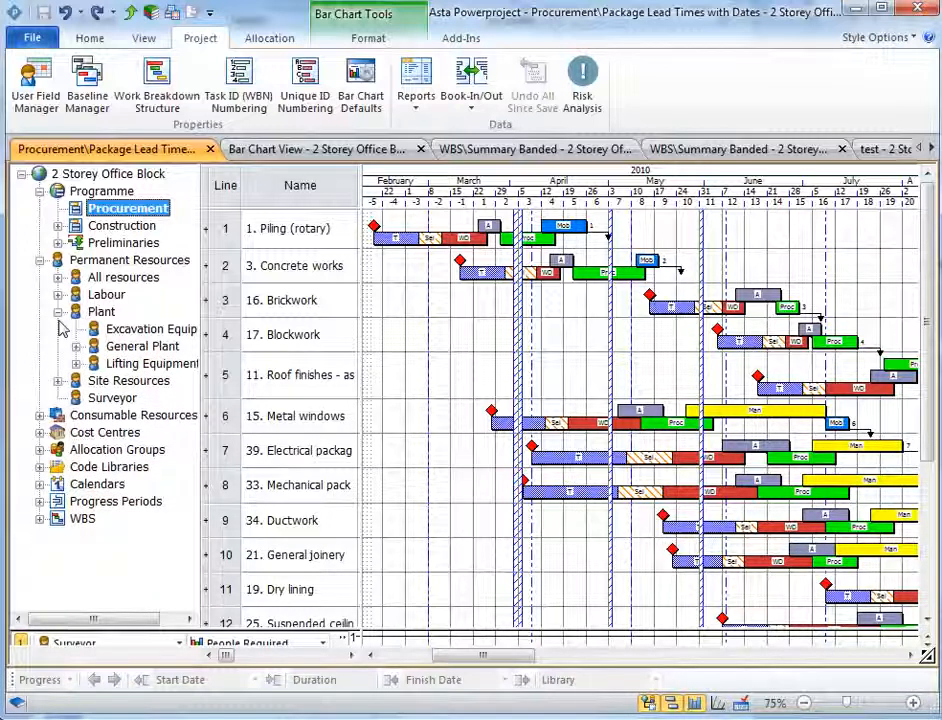
pyautogui.click(58, 312)
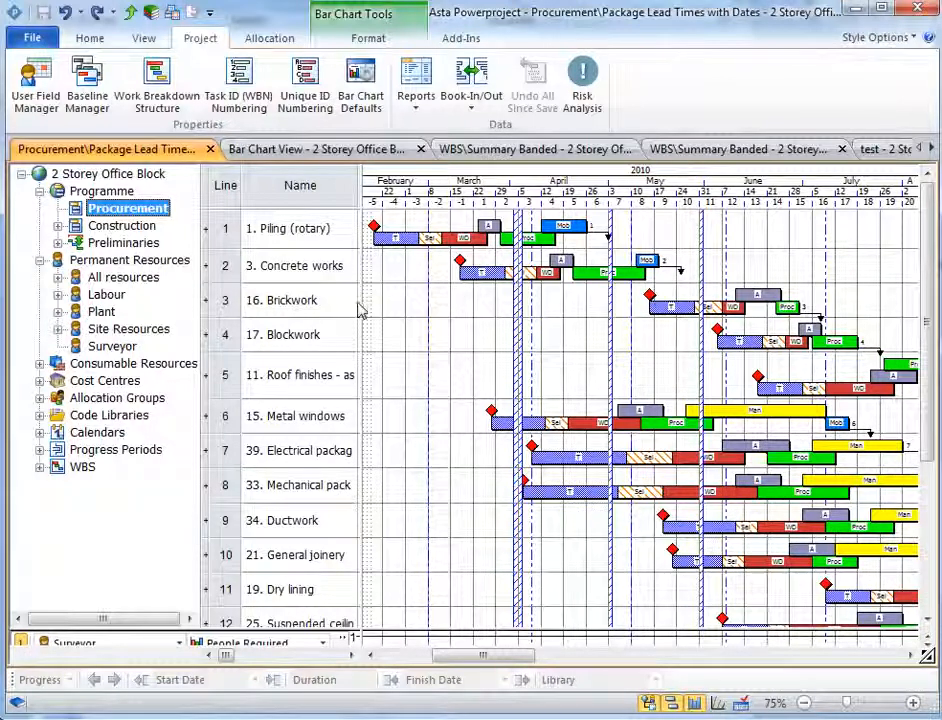
# Step: Widen the spreadsheet to show the columns through Staff Cost and enlarge the histogram pane to show all three graphs
pyautogui.moveTo(361, 300); pyautogui.dragTo(601, 300)
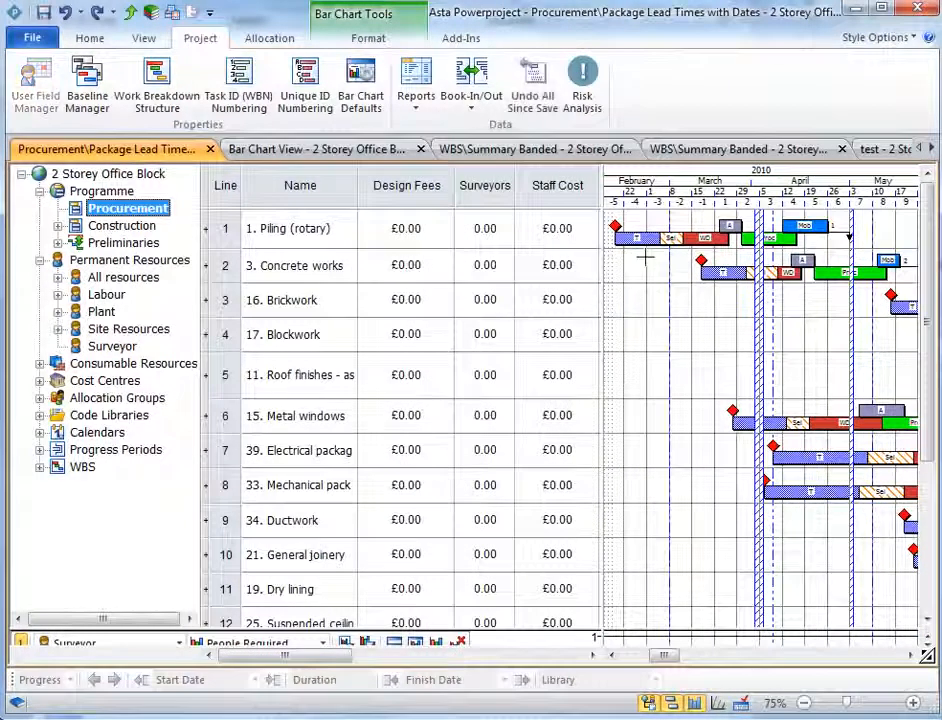
pyautogui.moveTo(527, 625); pyautogui.dragTo(534, 385)
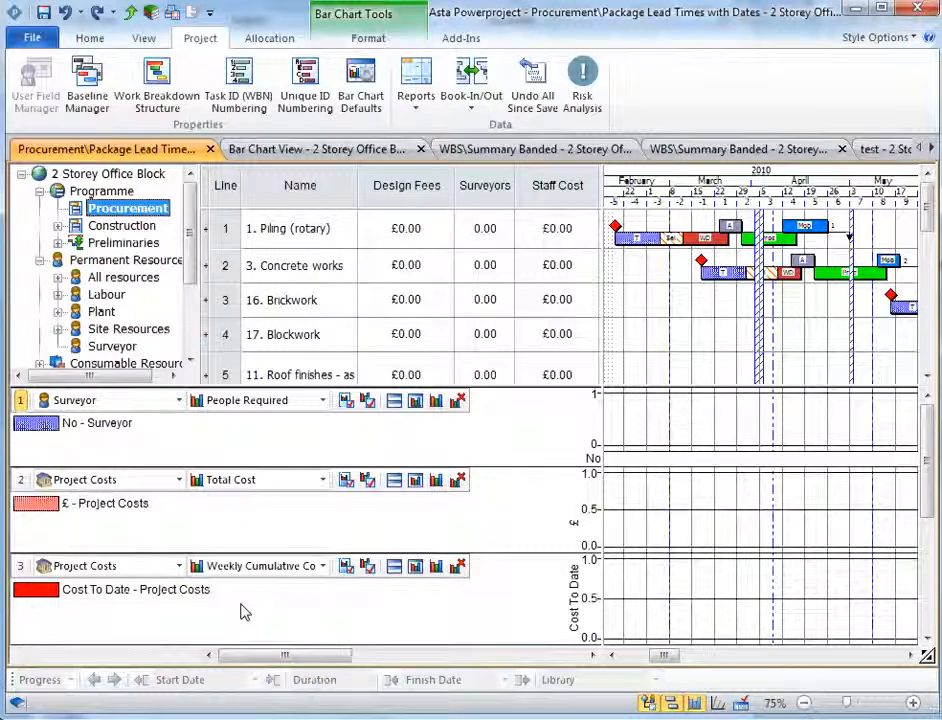
# Step: Examine the Surveyor resource's assigned cost rate and the rates available to assign, and close its properties without adding one
pyautogui.rightClick(124, 349)
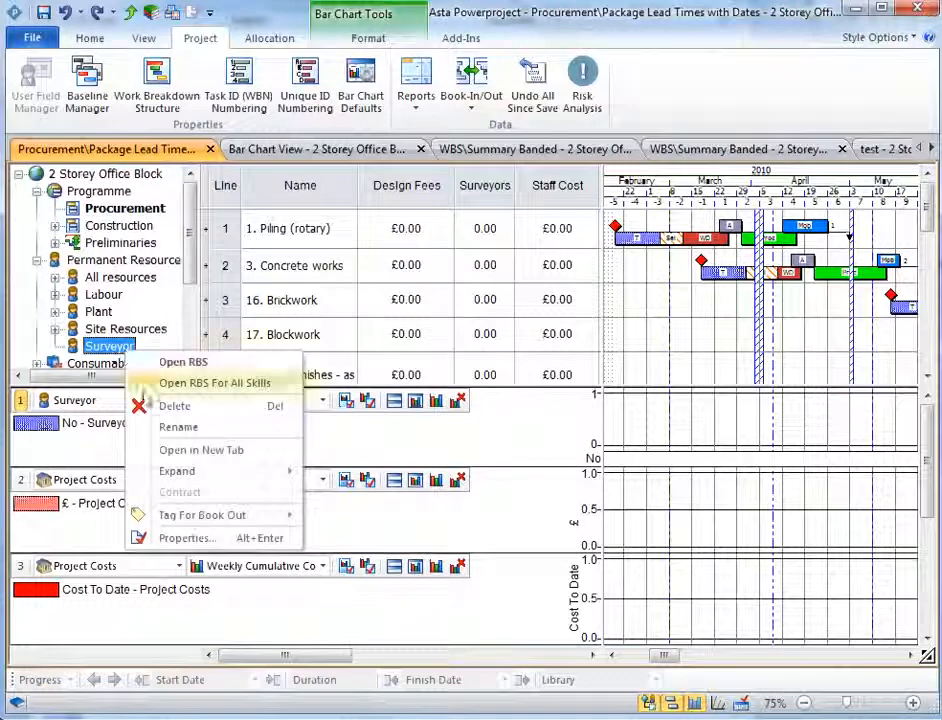
pyautogui.click(186, 539)
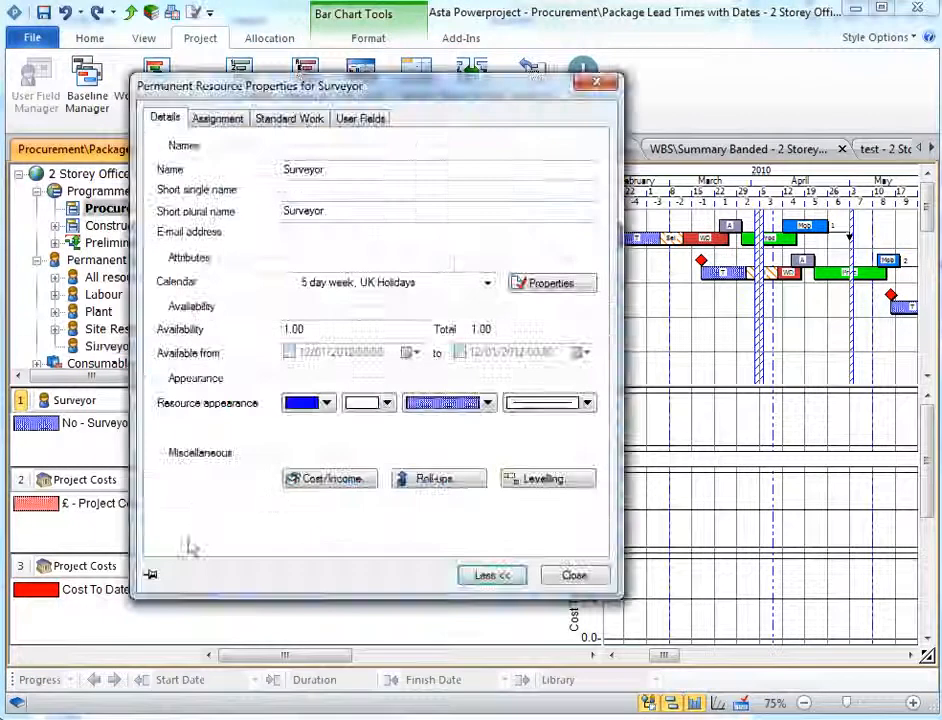
pyautogui.click(313, 480)
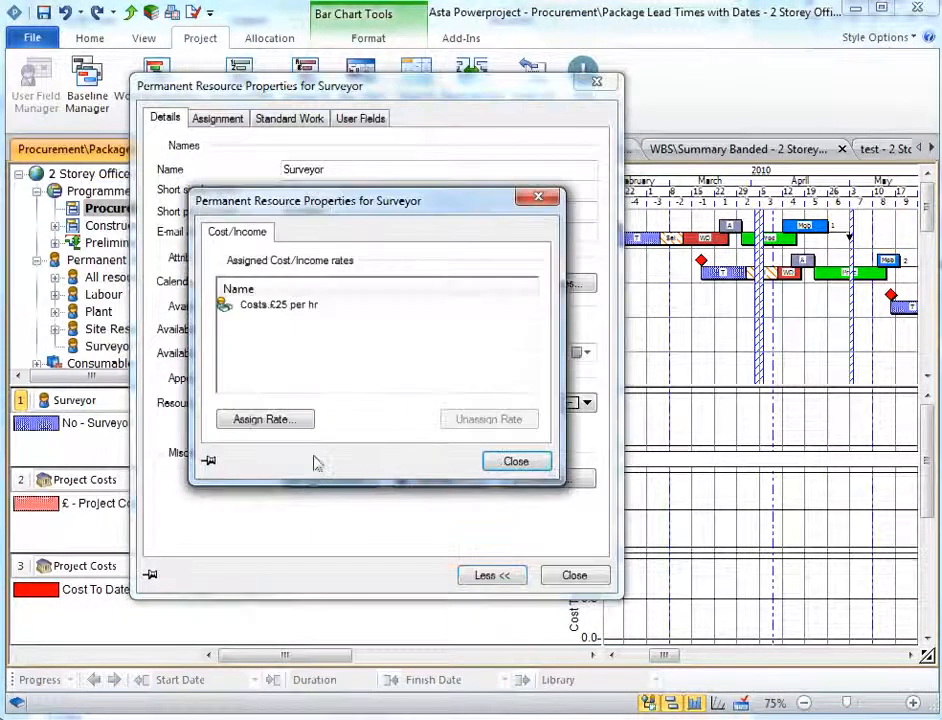
pyautogui.click(290, 310)
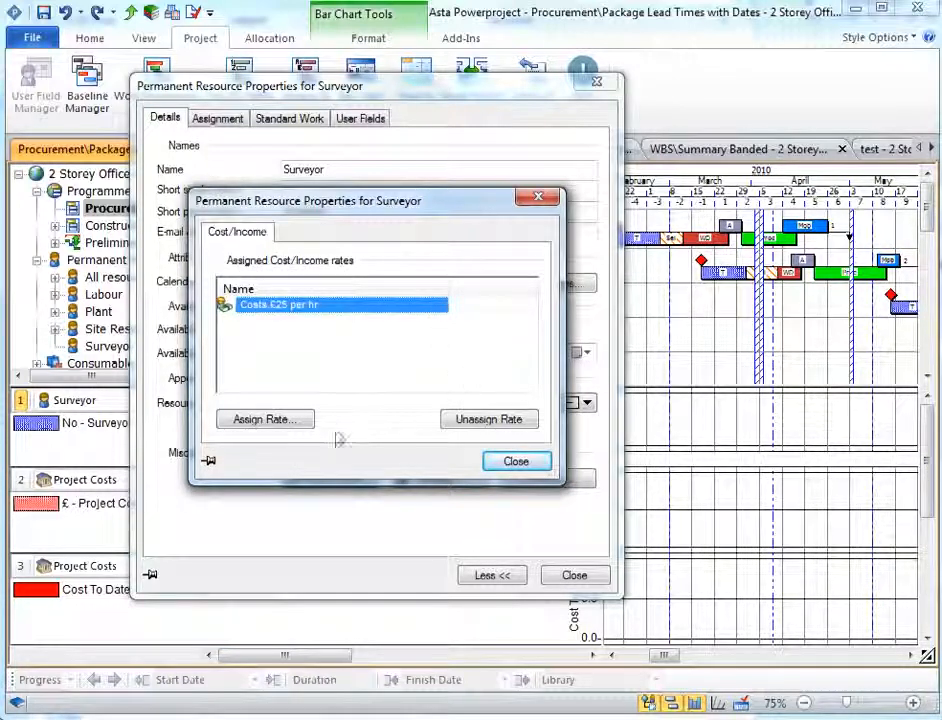
pyautogui.click(303, 426)
pyautogui.click(439, 323)
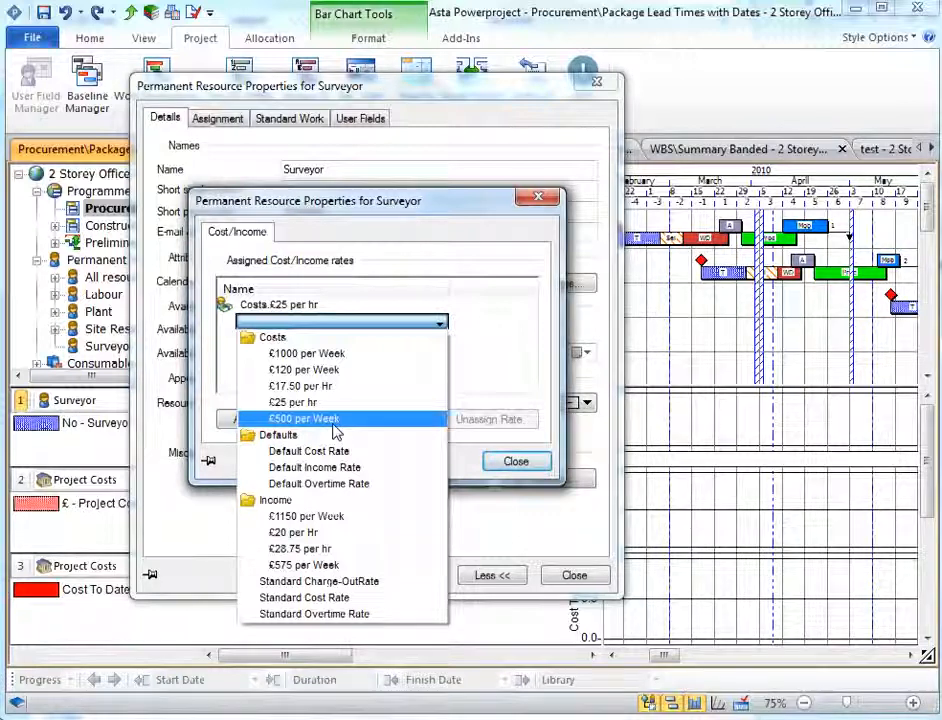
pyautogui.click(464, 461)
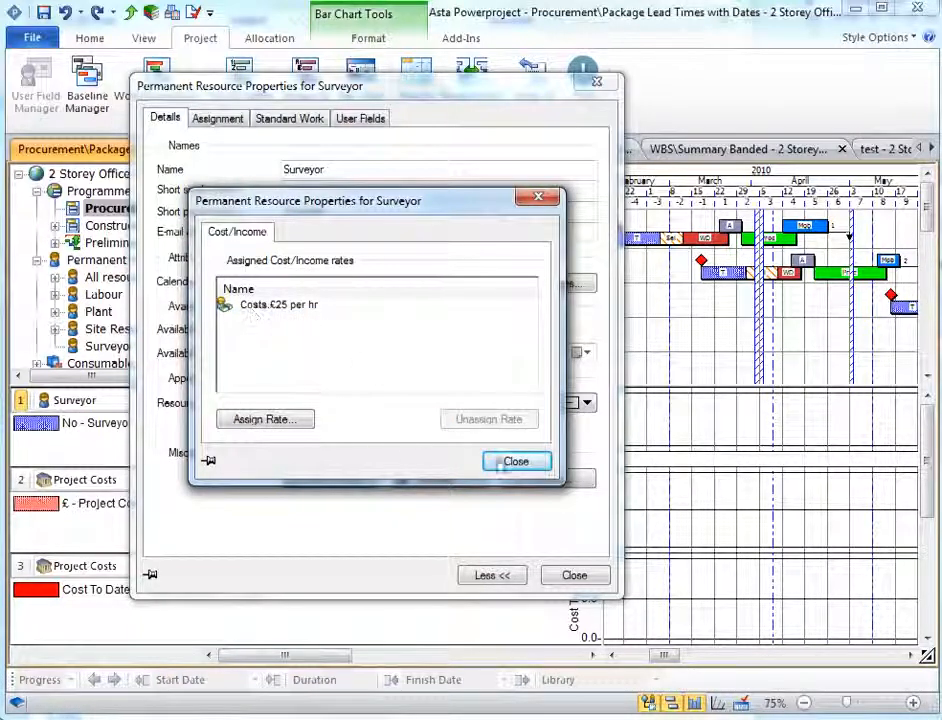
pyautogui.click(517, 463)
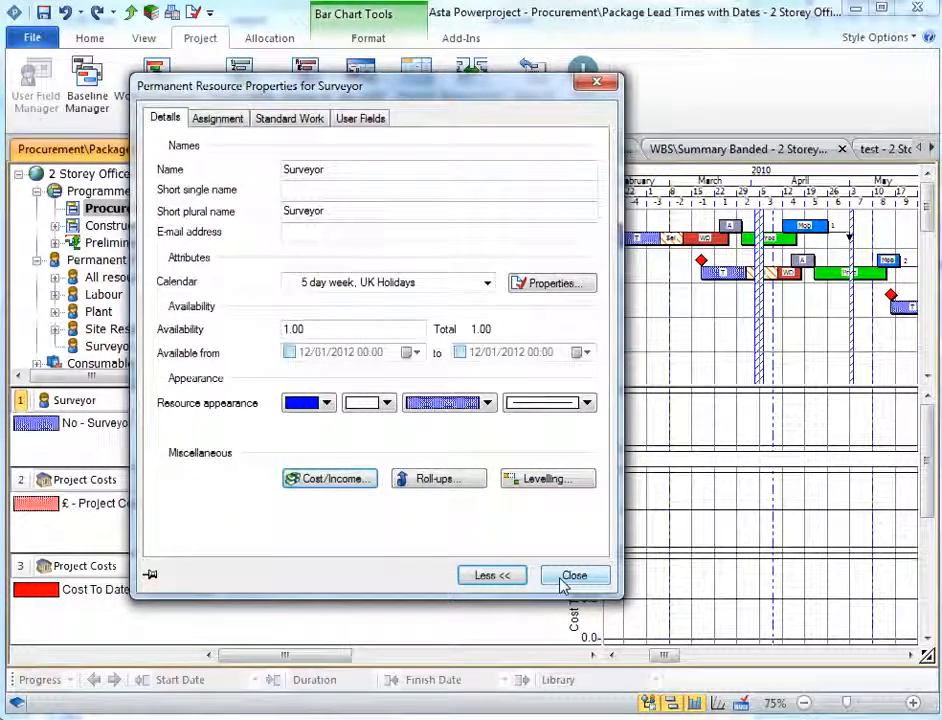
pyautogui.click(566, 578)
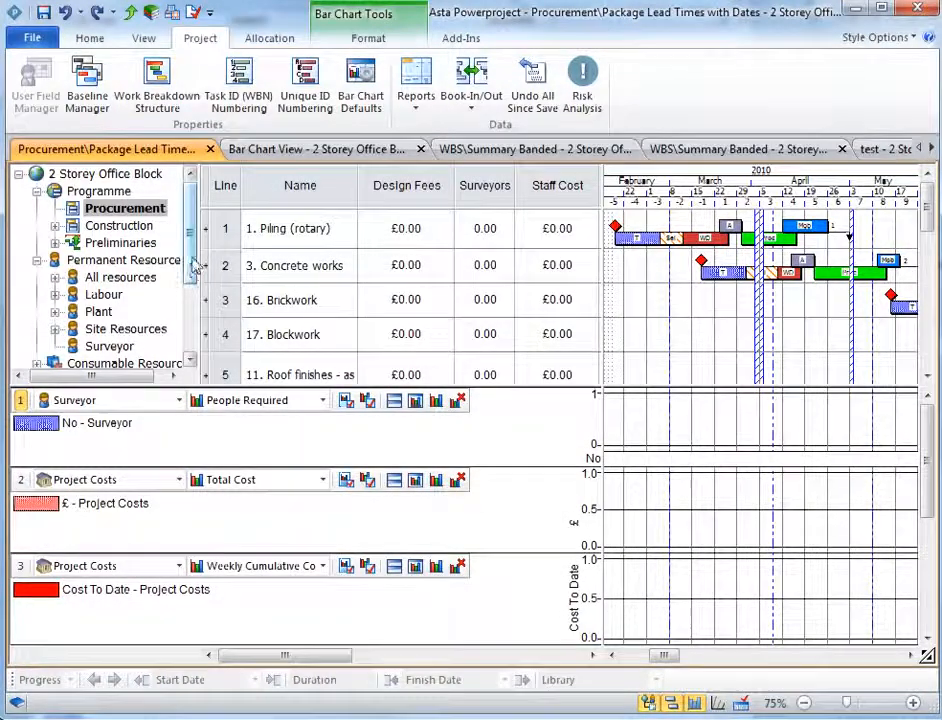
# Step: Examine the cost centre hierarchy in the project tree, including the breakdown of Project Costs
pyautogui.scroll(-3, 196, 300)
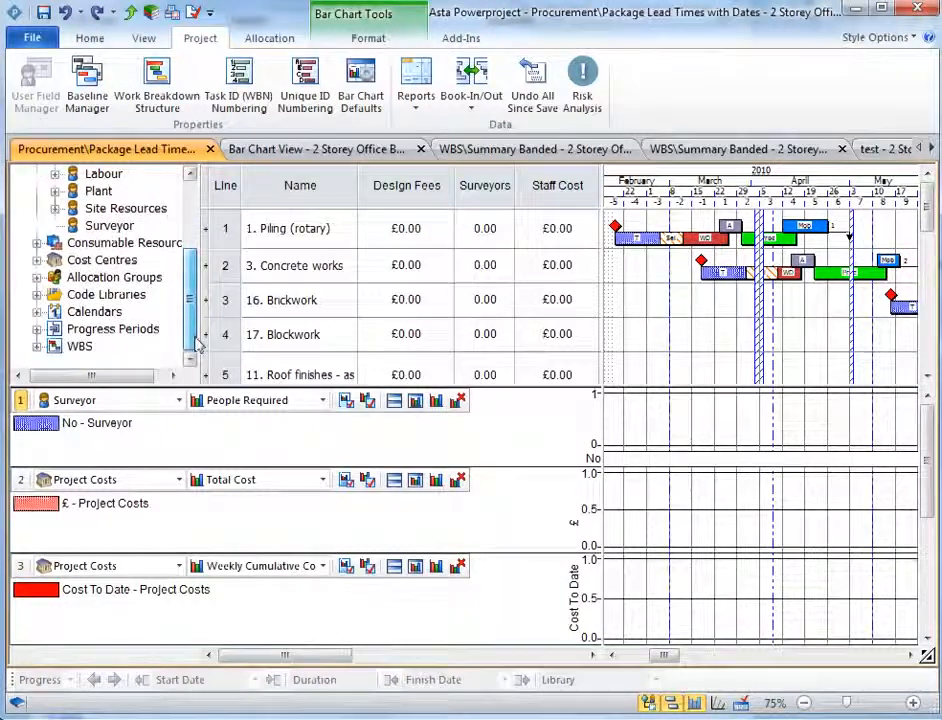
pyautogui.click(36, 260)
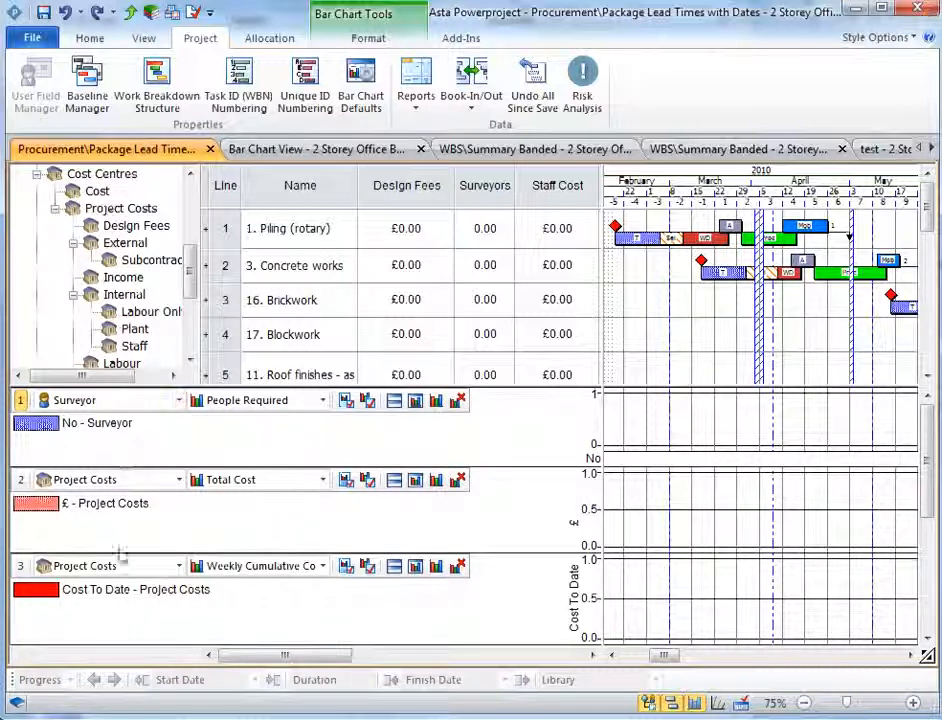
pyautogui.click(55, 210)
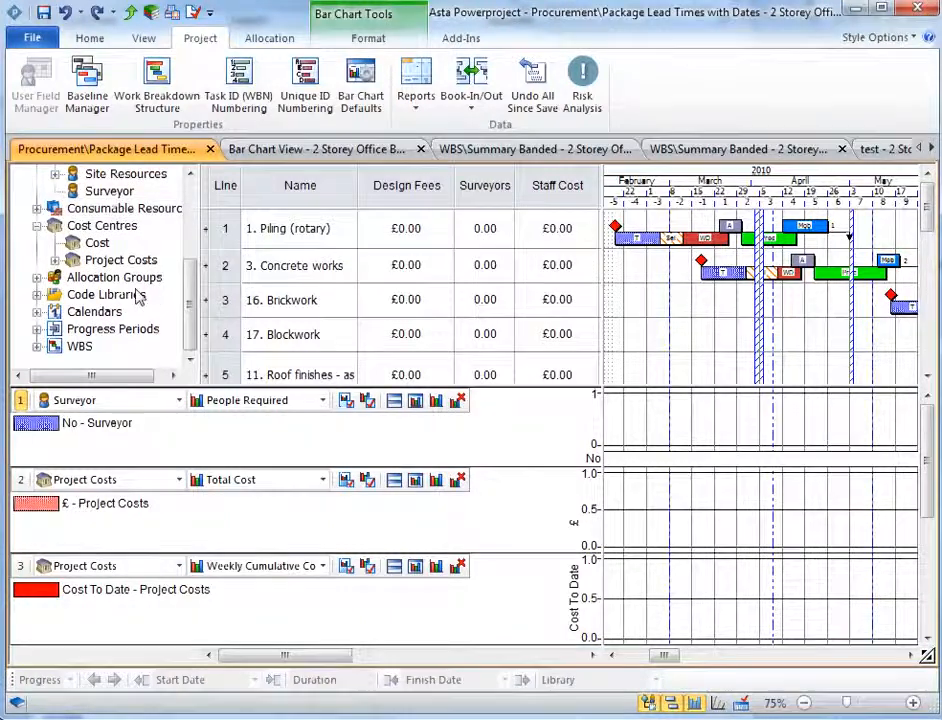
pyautogui.moveTo(193, 307); pyautogui.dragTo(198, 226)
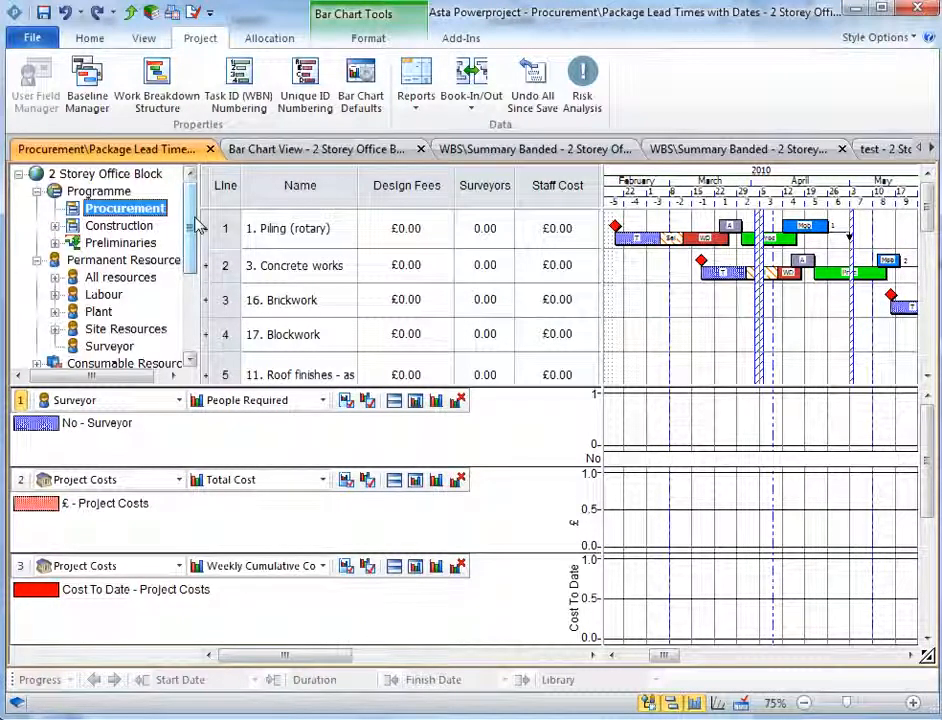
# Step: Assign 1 surveyor to Piling (rotary) and narrow the spreadsheet so it ends at the Surveyors column
pyautogui.click(503, 233)
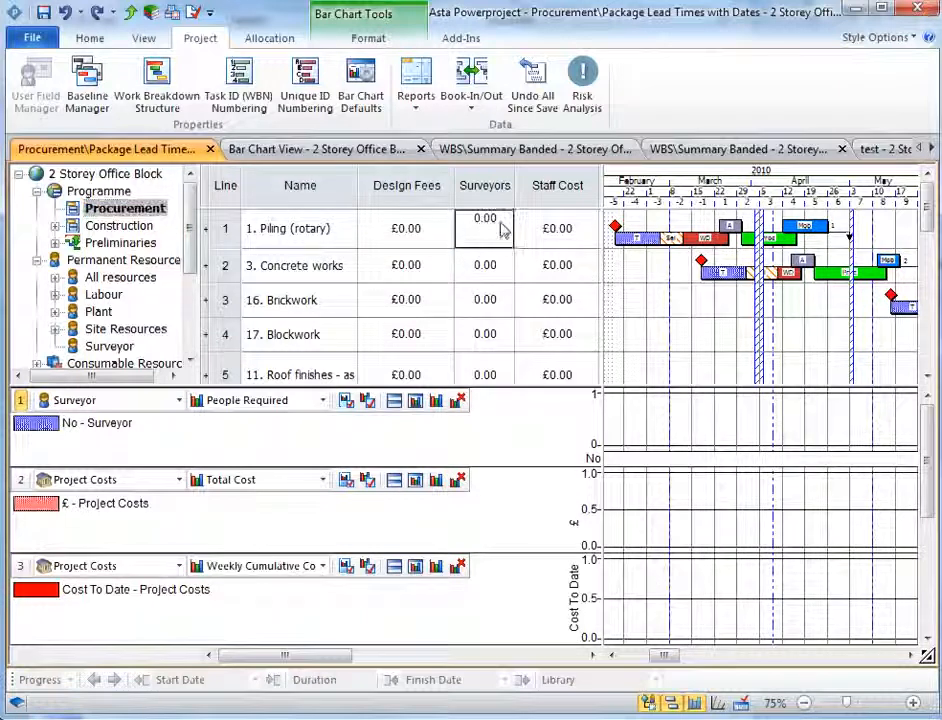
pyautogui.moveTo(490, 218); pyautogui.dragTo(463, 217)
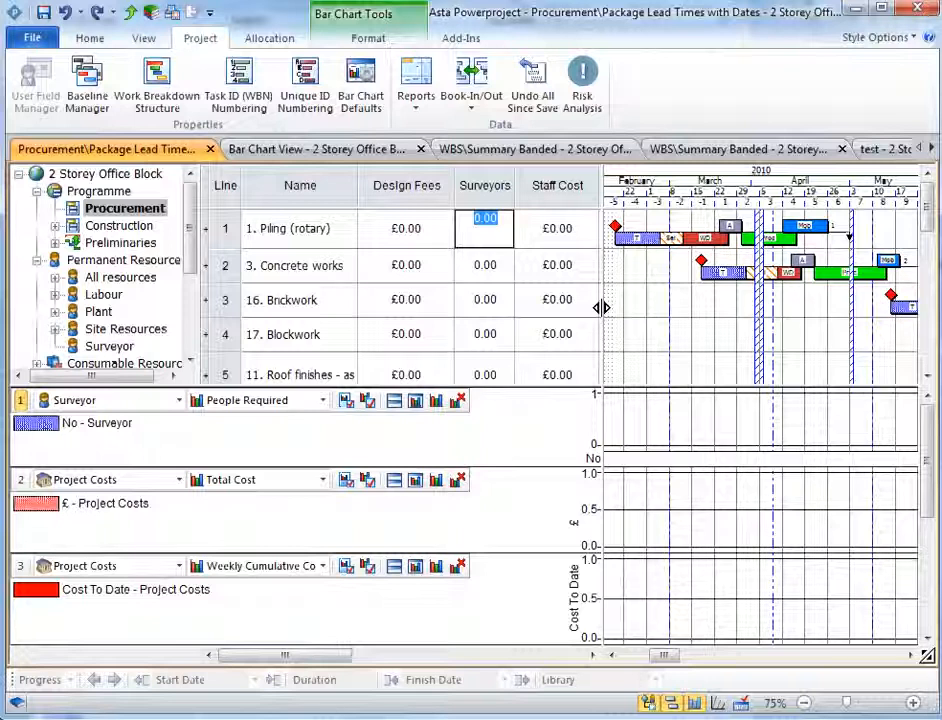
pyautogui.write('1')
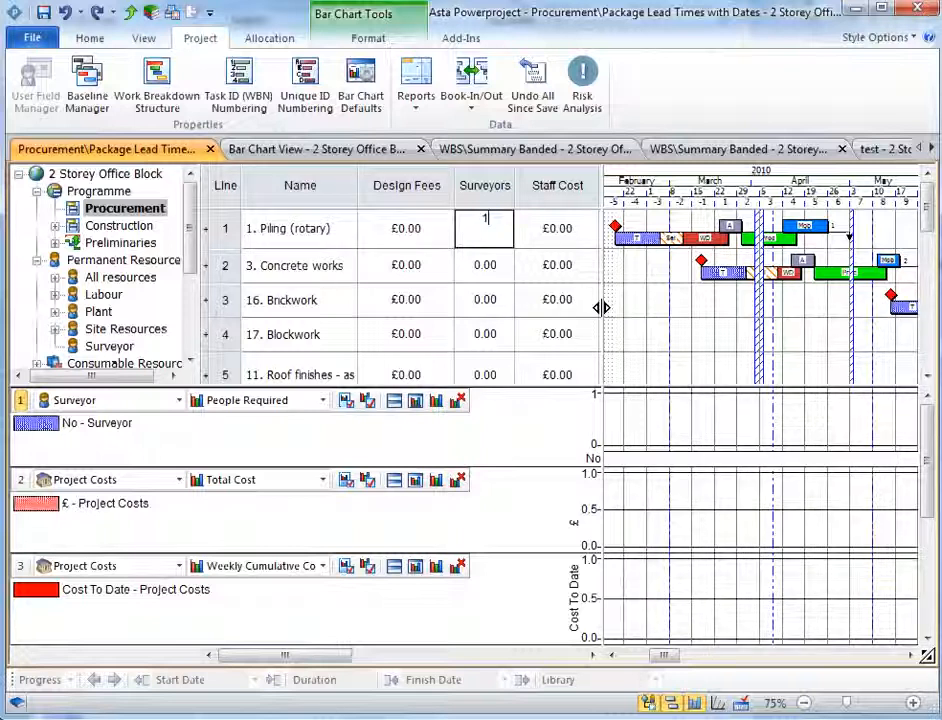
pyautogui.press('Return')
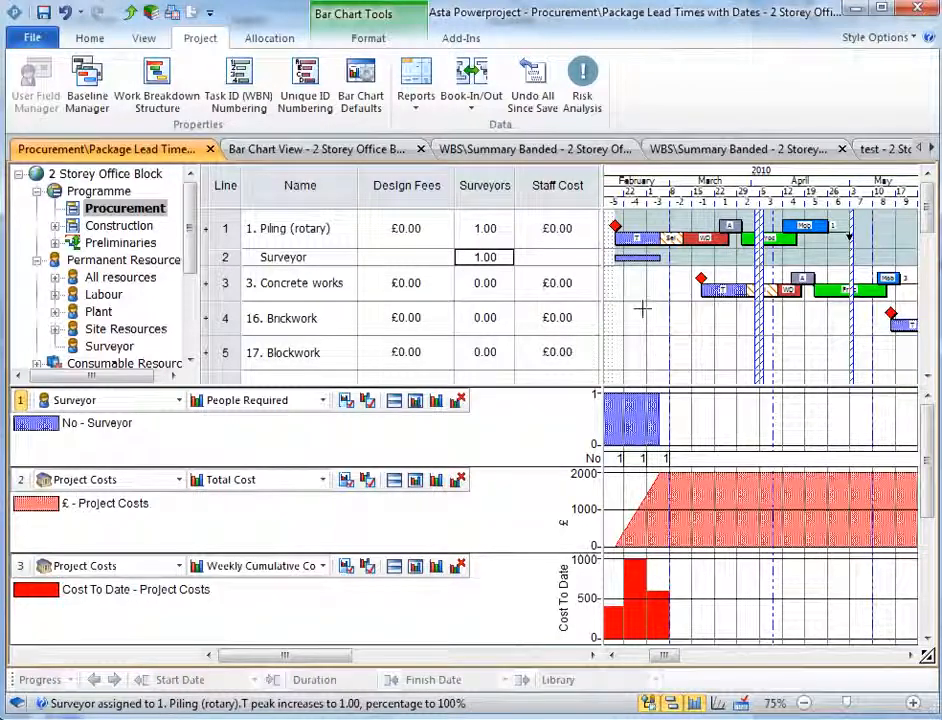
pyautogui.moveTo(545, 317); pyautogui.dragTo(506, 317)
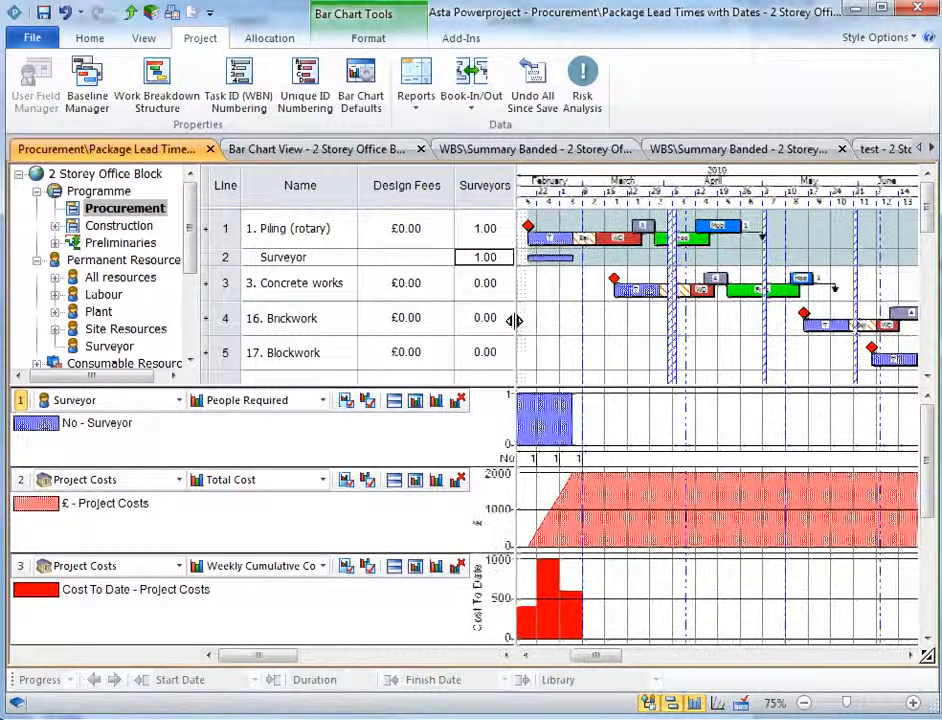
pyautogui.moveTo(542, 409)
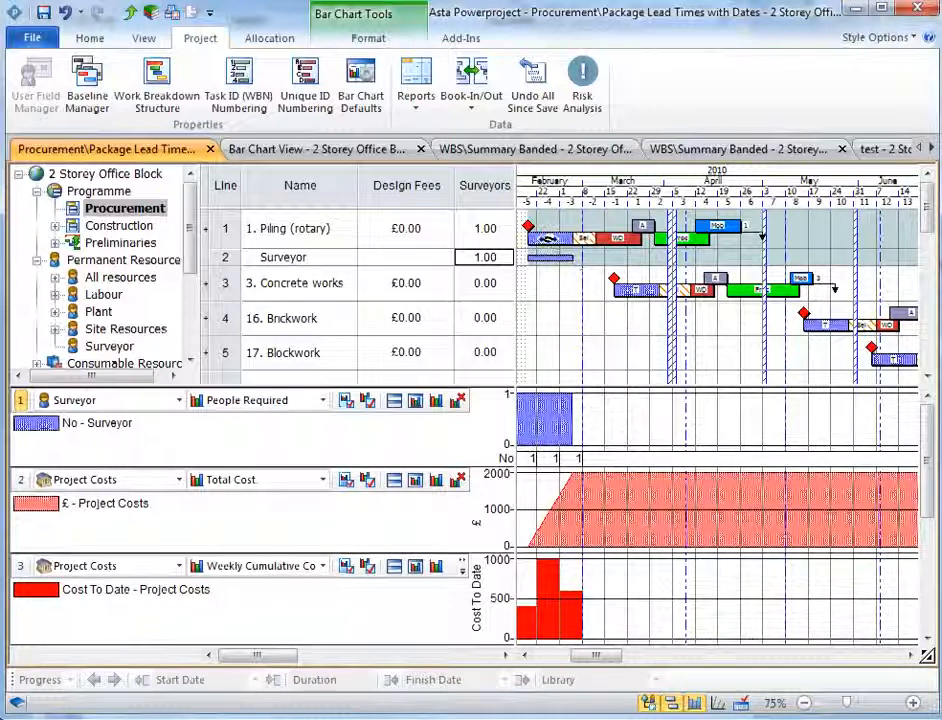
# Step: Try moving the Piling (rotary) tender task to start on 01/03/2010, and undo the move
pyautogui.click(578, 238)
pyautogui.moveTo(578, 238); pyautogui.dragTo(610, 238)
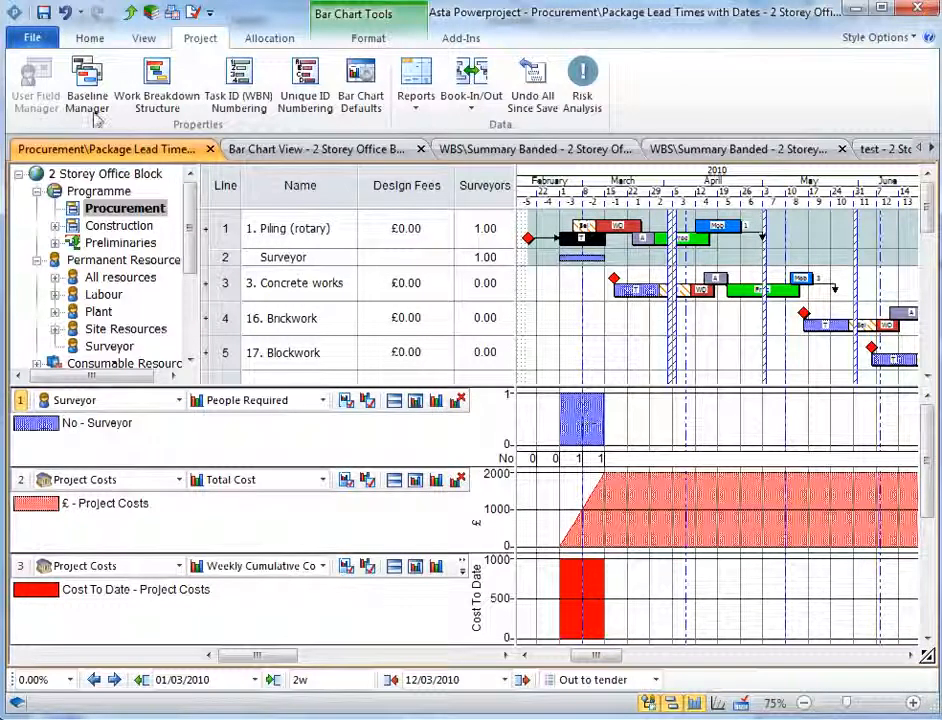
pyautogui.click(64, 14)
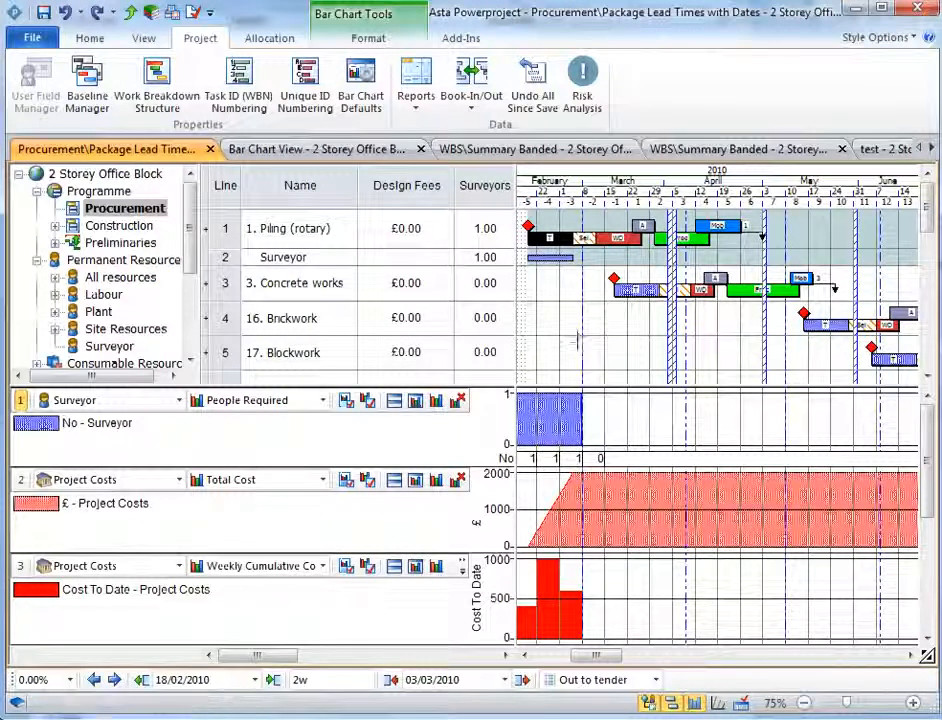
# Step: Assign 1 surveyor to the Concrete works line
pyautogui.doubleClick(478, 283)
pyautogui.write('1')
pyautogui.press('Return')
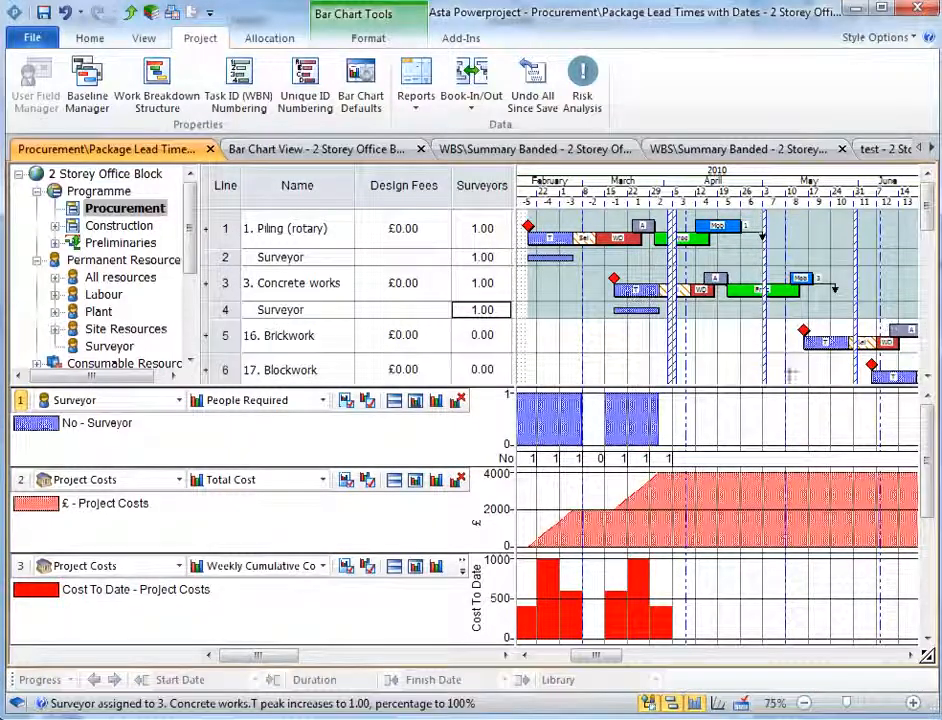
# Step: Assign 1 surveyor to the tender tasks of Brickwork, Blockwork and Roof finishes together
pyautogui.scroll(-1, 930, 218)
pyautogui.scroll(-1, 930, 218)
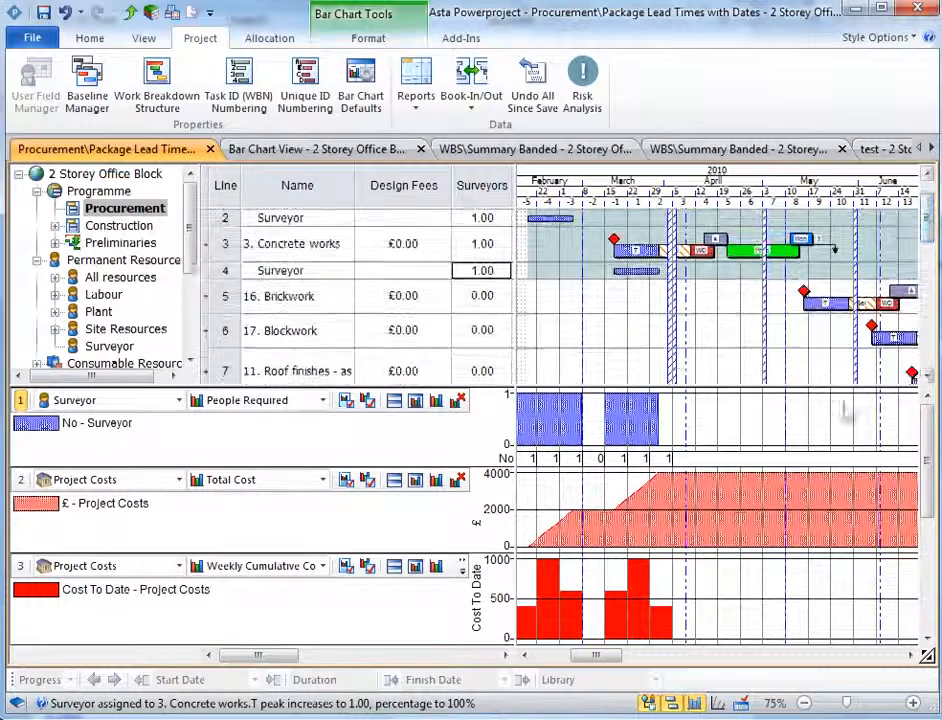
pyautogui.moveTo(600, 656); pyautogui.dragTo(631, 658)
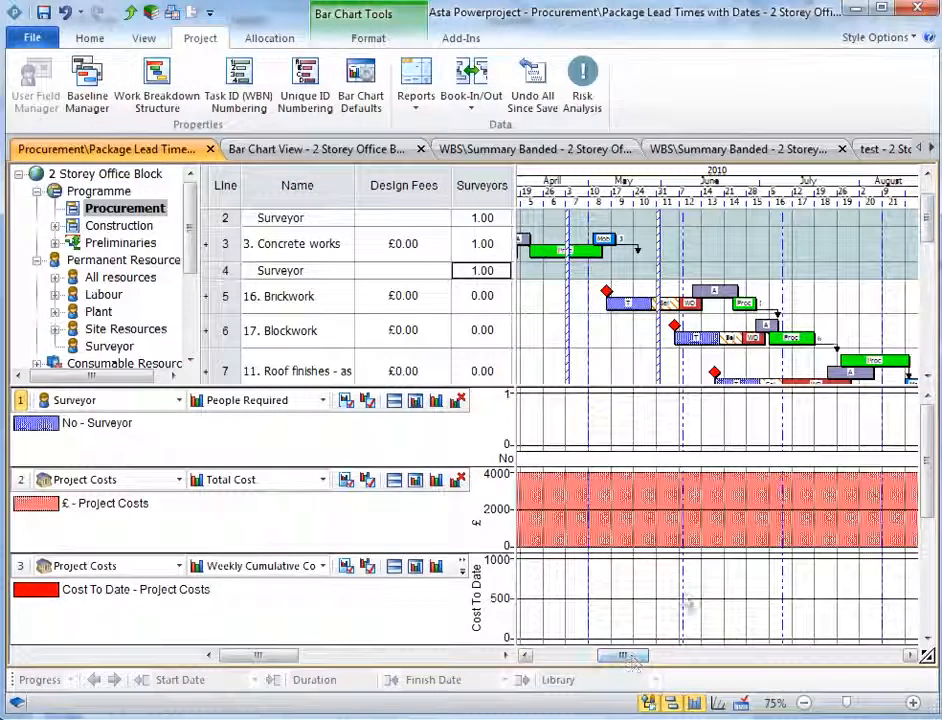
pyautogui.scroll(-1, 930, 237)
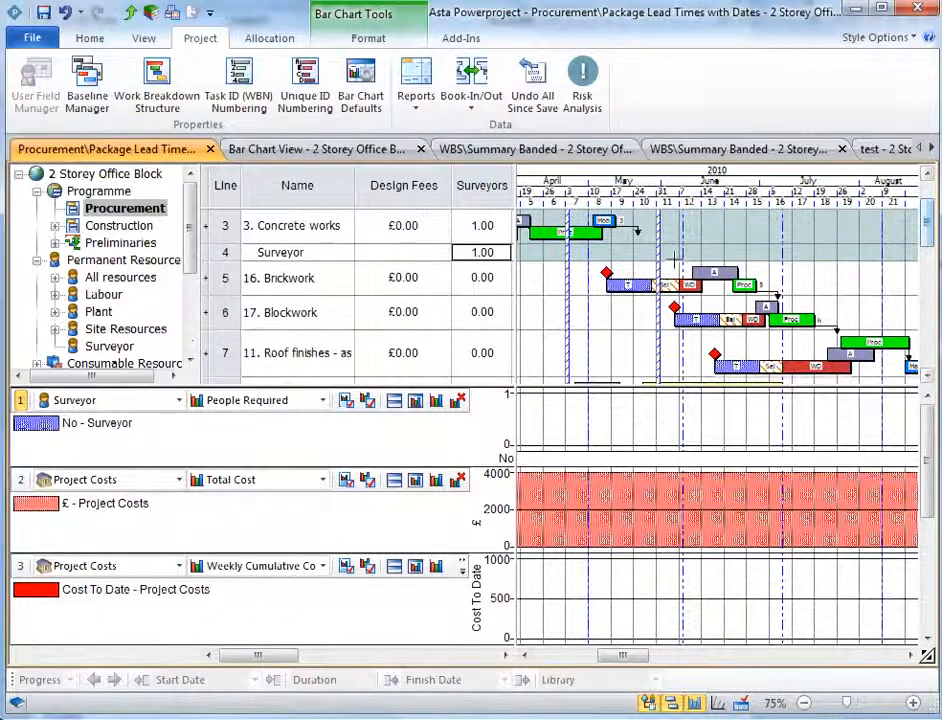
pyautogui.click(630, 285)
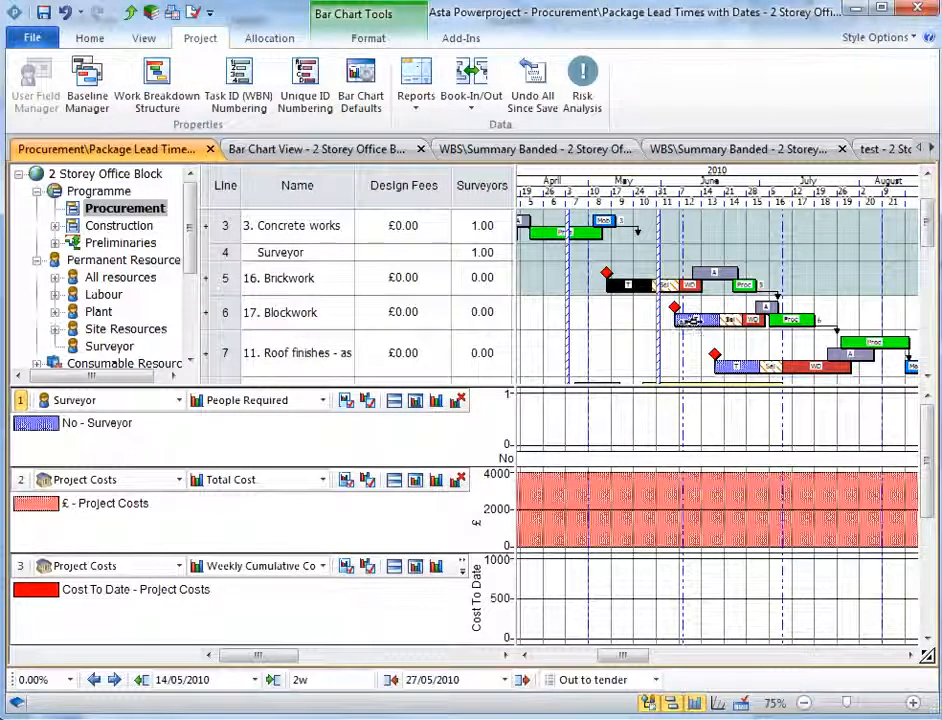
pyautogui.keyDown('ctrl'); pyautogui.click(694, 320); pyautogui.keyUp('ctrl')
pyautogui.keyDown('ctrl'); pyautogui.click(738, 367); pyautogui.keyUp('ctrl')
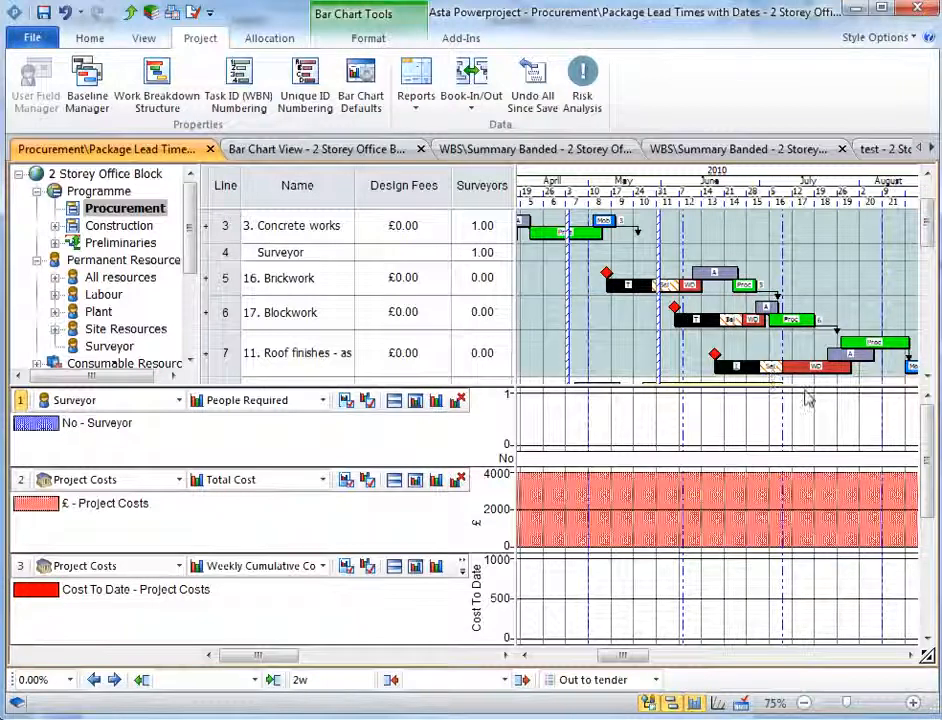
pyautogui.moveTo(128, 354); pyautogui.dragTo(702, 322)
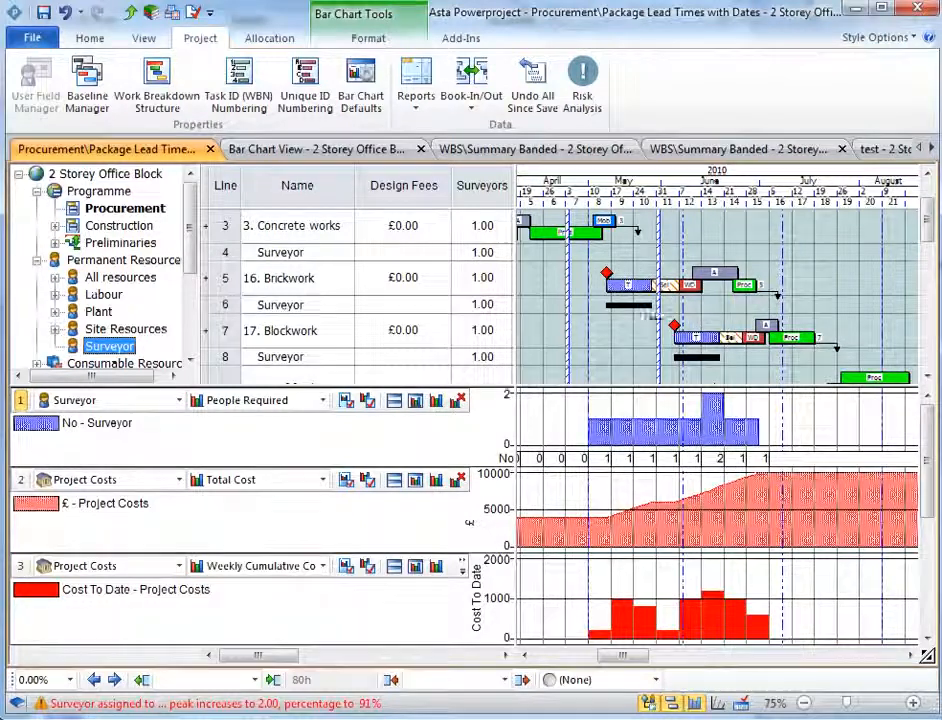
# Step: Compress the date scale slightly and assign the Design Fees cost centre to the Piling (rotary) working drawings task
pyautogui.moveTo(931, 226)
pyautogui.mouseDown()
pyautogui.moveTo(937, 287)
pyautogui.moveTo(931, 204)
pyautogui.mouseUp()
pyautogui.moveTo(627, 658); pyautogui.dragTo(597, 660)
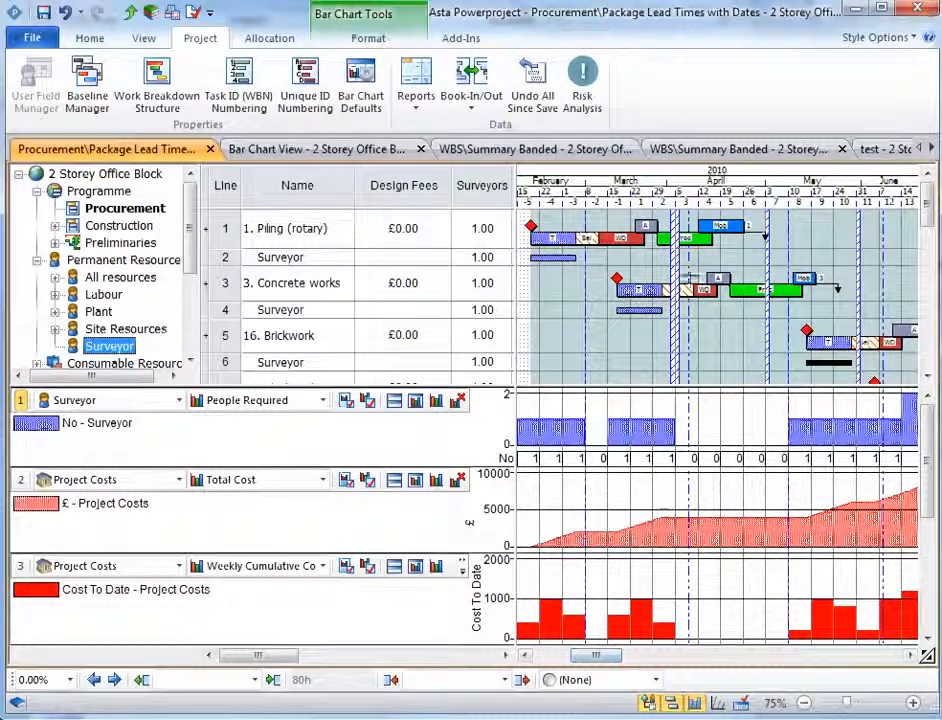
pyautogui.moveTo(743, 188); pyautogui.dragTo(709, 188)
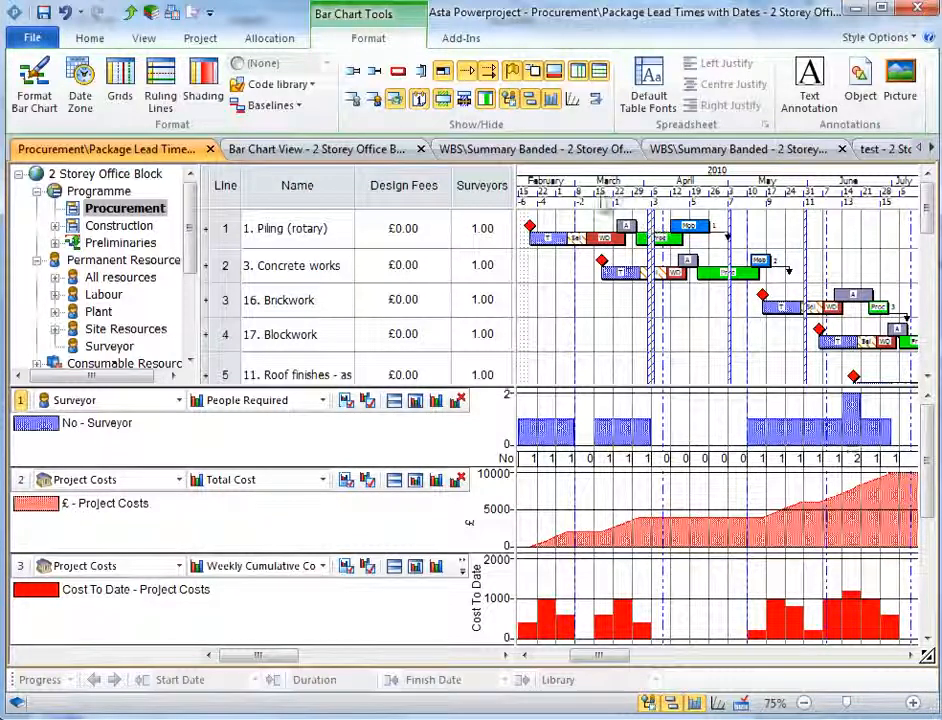
pyautogui.click(606, 239)
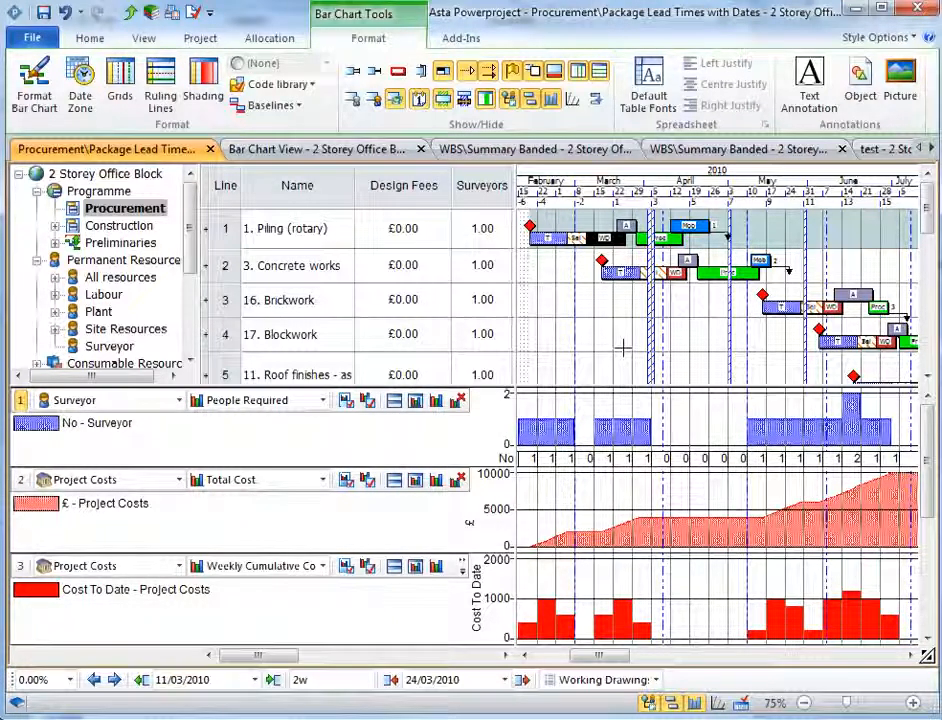
pyautogui.moveTo(190, 226); pyautogui.dragTo(191, 289)
pyautogui.click(55, 278)
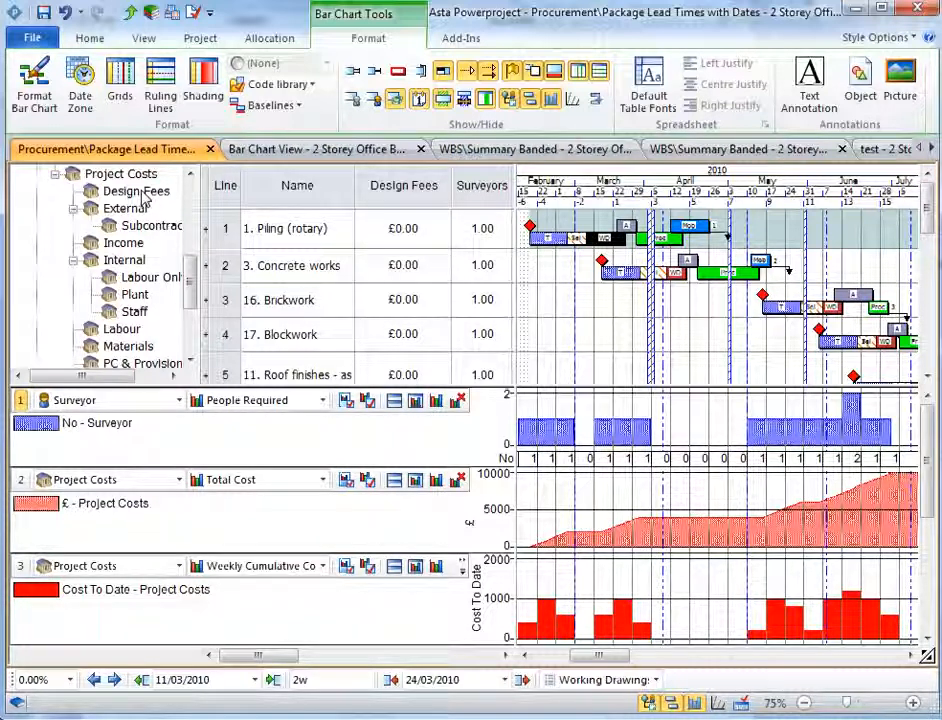
pyautogui.moveTo(141, 194); pyautogui.dragTo(617, 248)
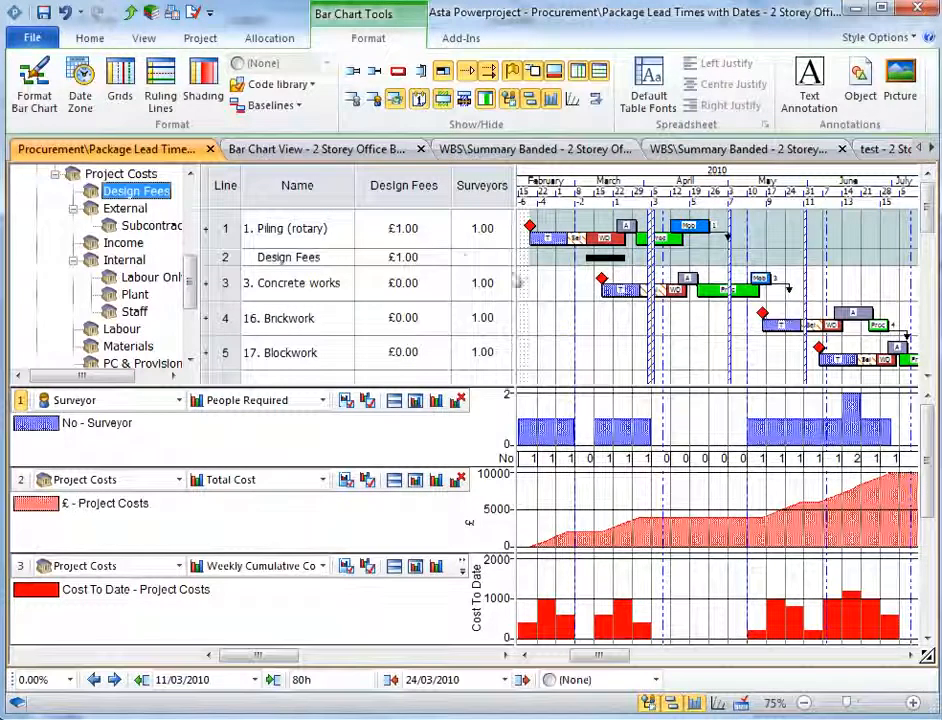
# Step: Set the design fees for Piling (rotary) to £1,200
pyautogui.click(426, 232)
pyautogui.moveTo(425, 227); pyautogui.dragTo(365, 217)
pyautogui.write('1,20')
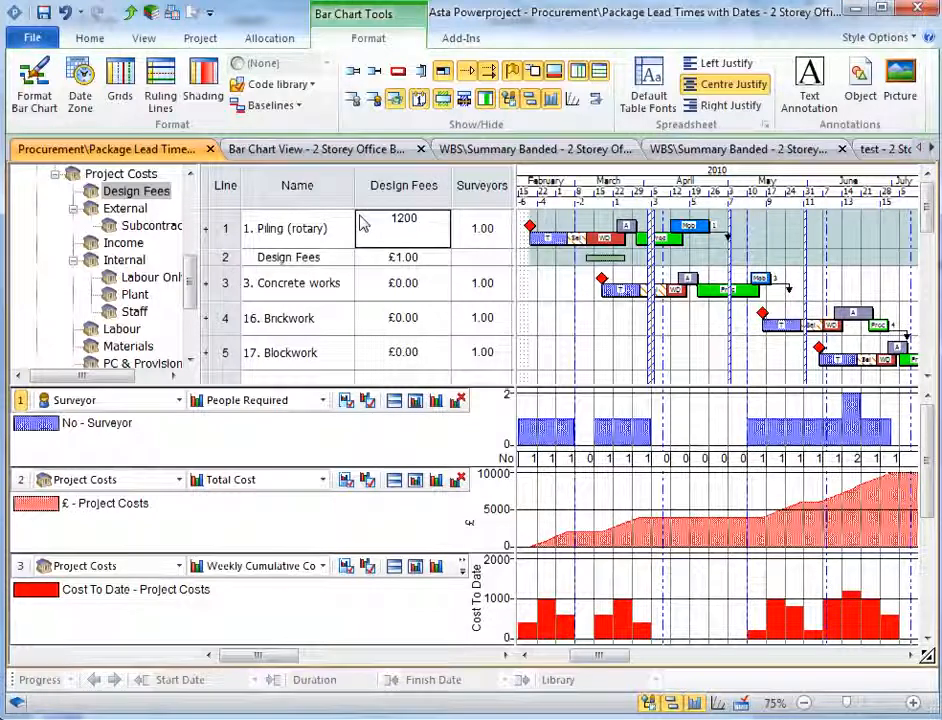
pyautogui.write('0')
pyautogui.press('Return')
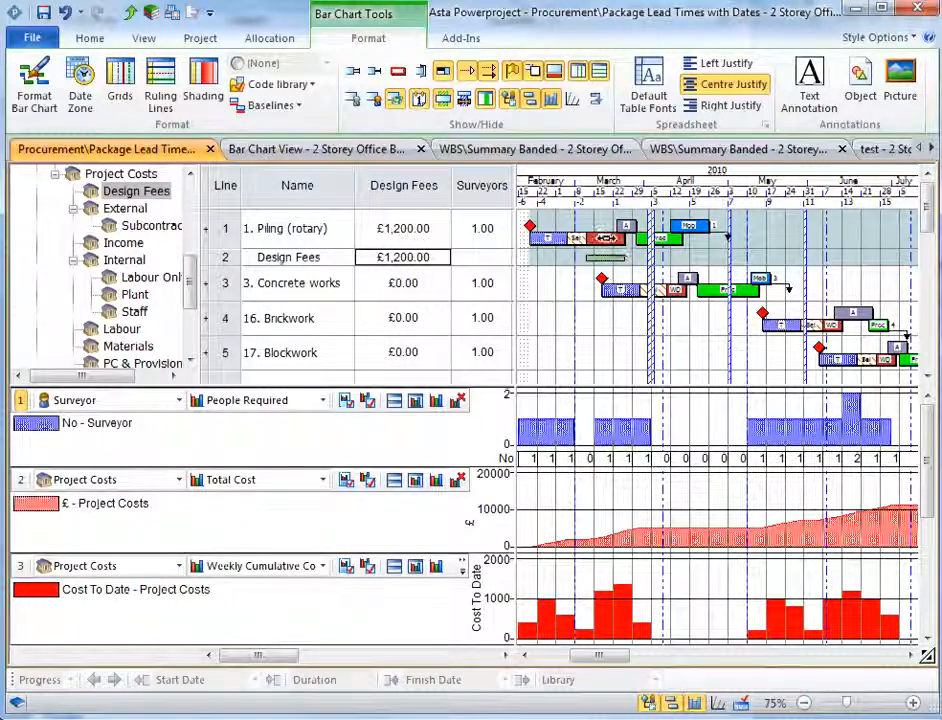
# Step: Try moving the Piling (rotary) working drawings task to start on 25/03/2010, and undo the move
pyautogui.click(618, 236)
pyautogui.moveTo(622, 232); pyautogui.dragTo(648, 237)
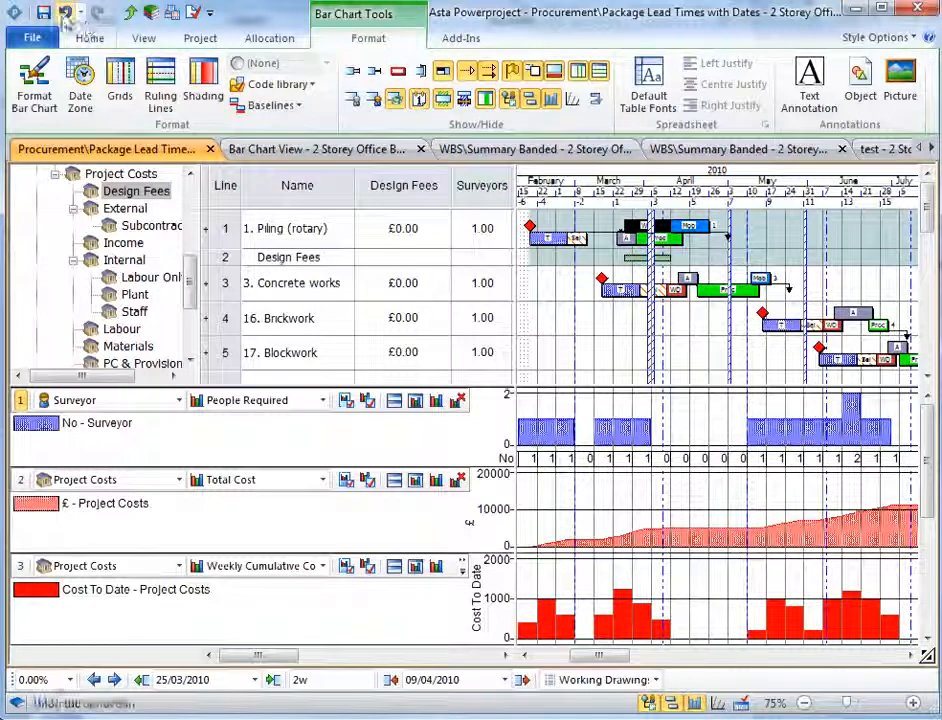
pyautogui.click(65, 12)
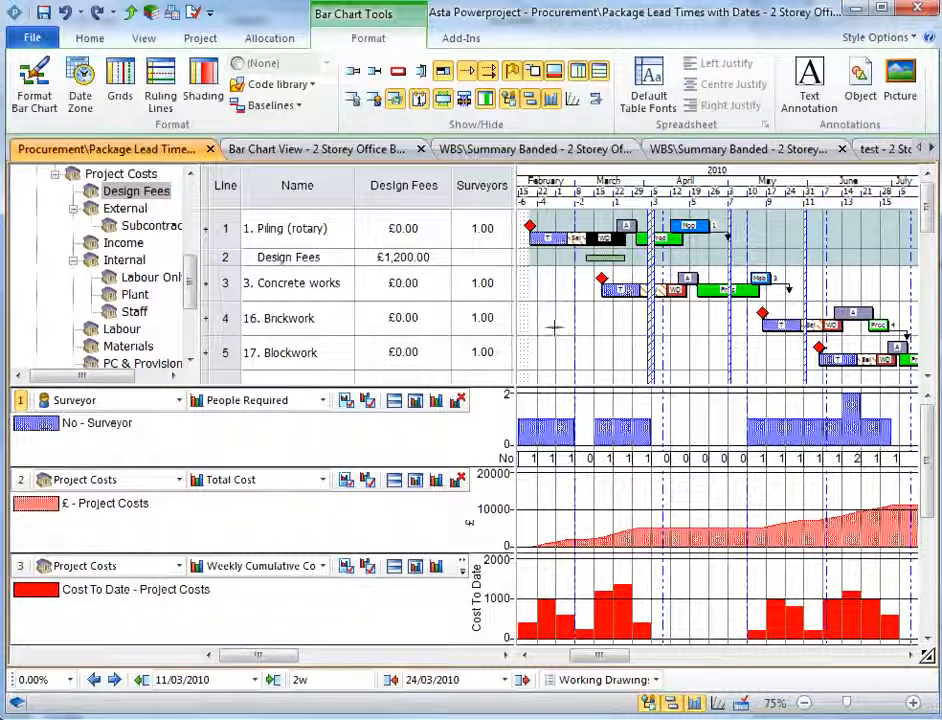
# Step: Set the design fees for Concrete works to £7,000 and delete the Surveyor histogram
pyautogui.doubleClick(430, 278)
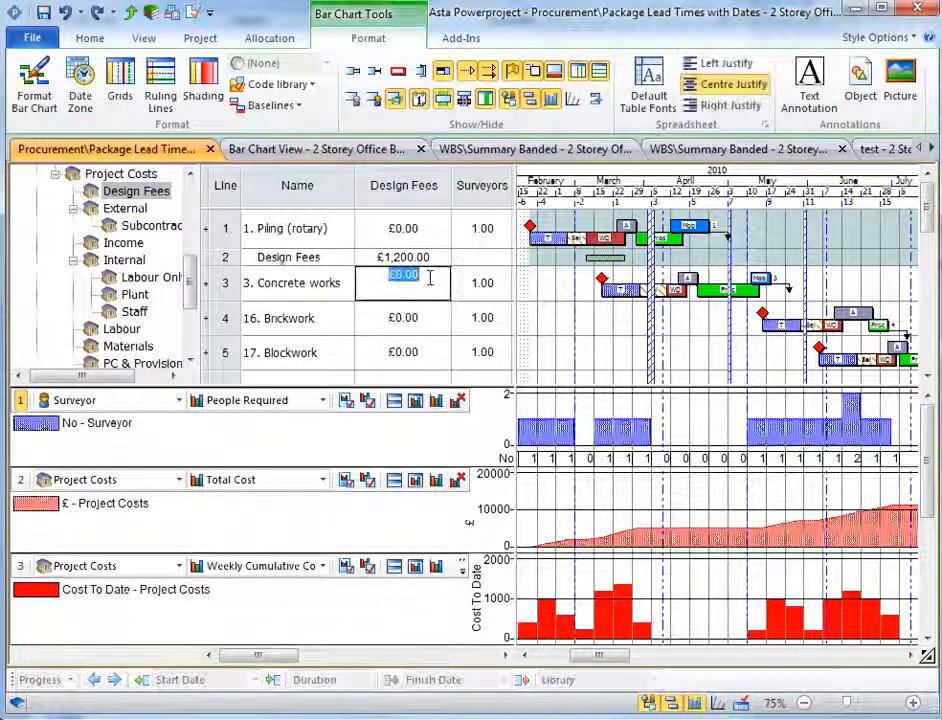
pyautogui.write('7000')
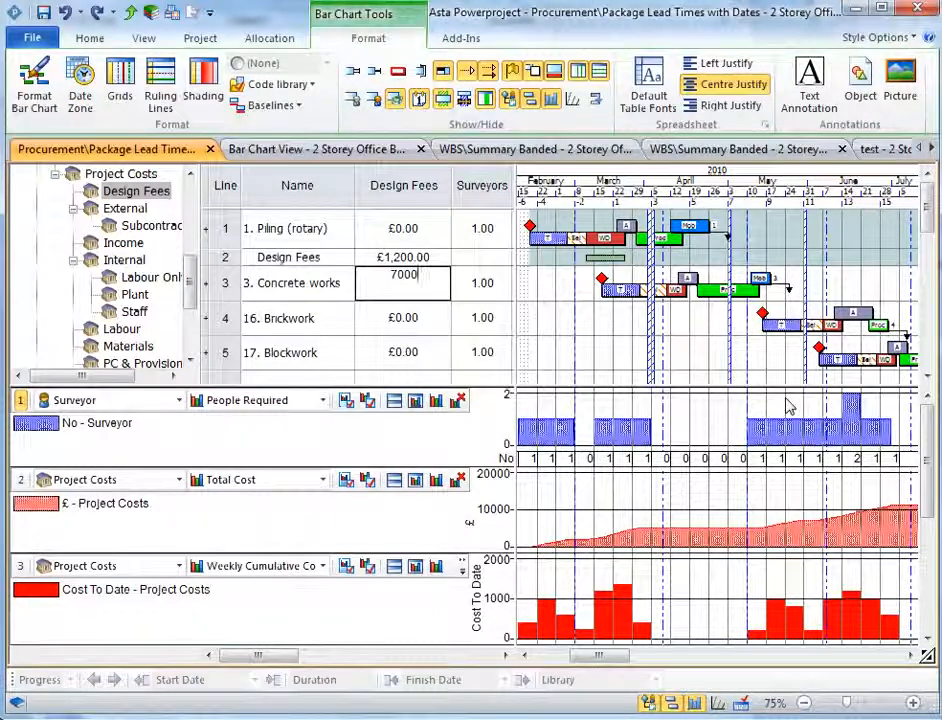
pyautogui.press('Return')
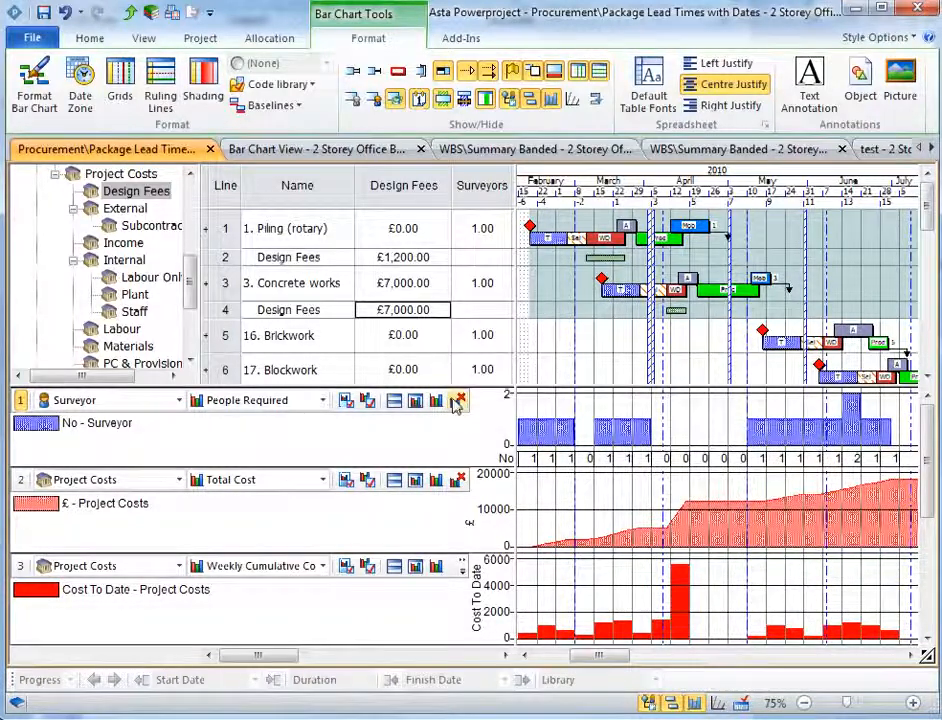
pyautogui.click(458, 400)
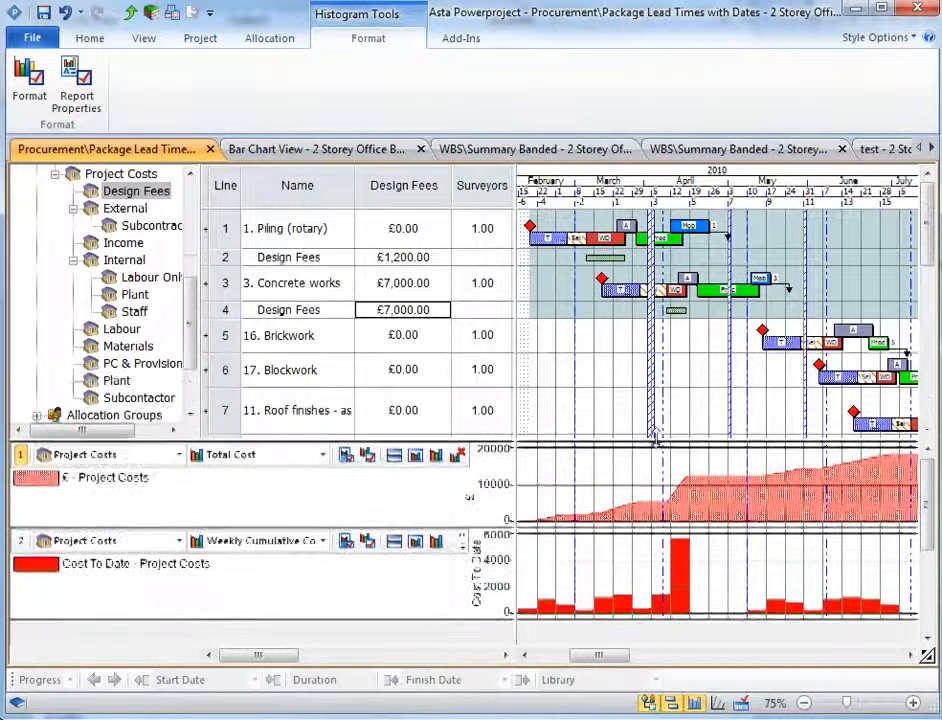
# Step: Set the design fees for the Brickwork line to £12,000
pyautogui.click(345, 335)
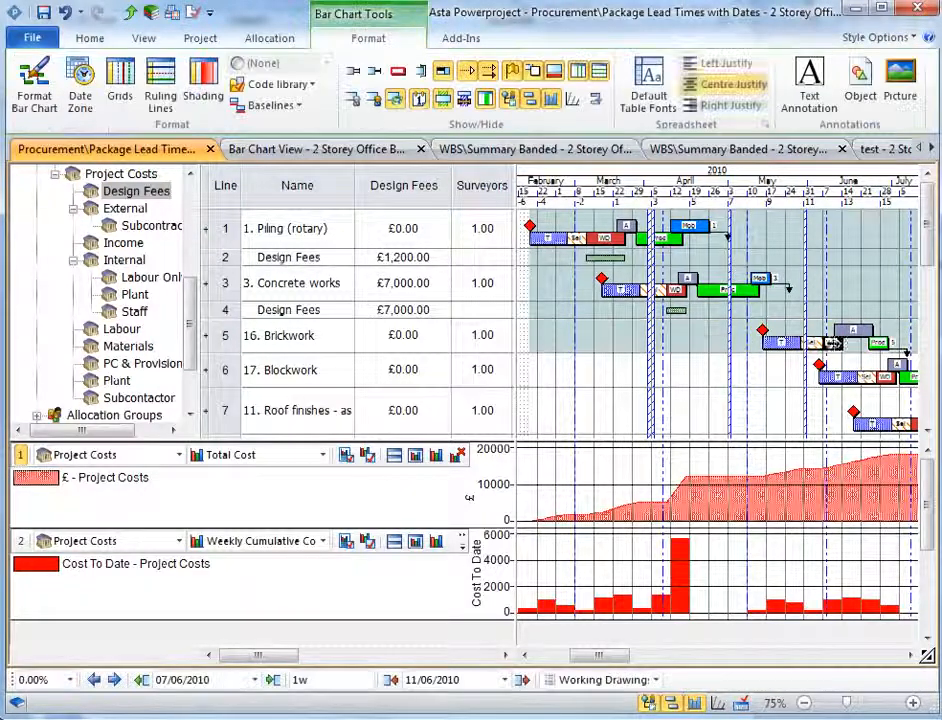
pyautogui.click(395, 331)
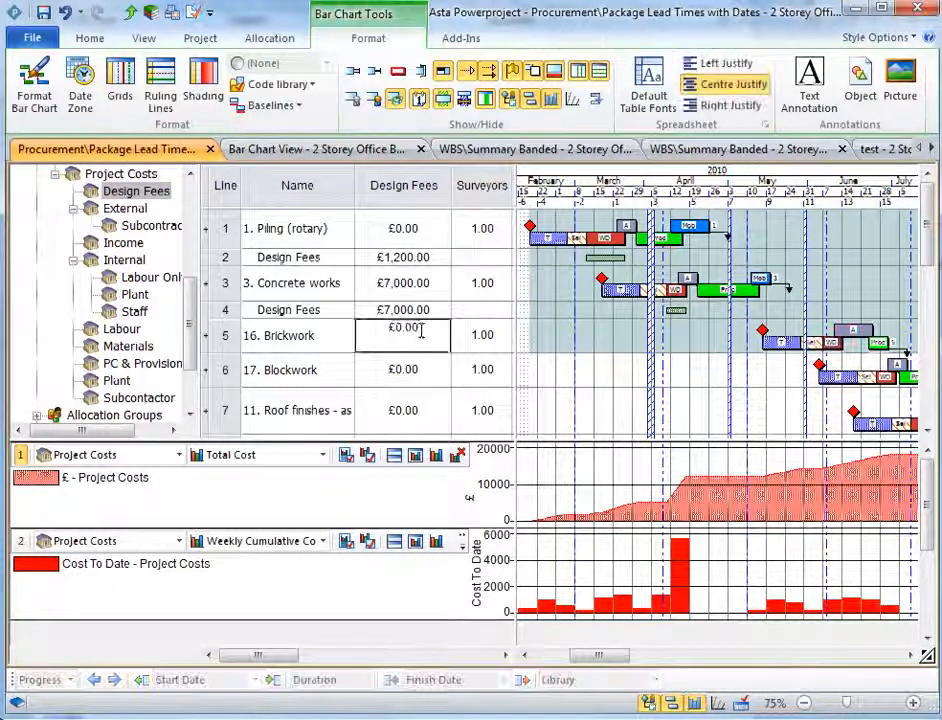
pyautogui.write('12000')
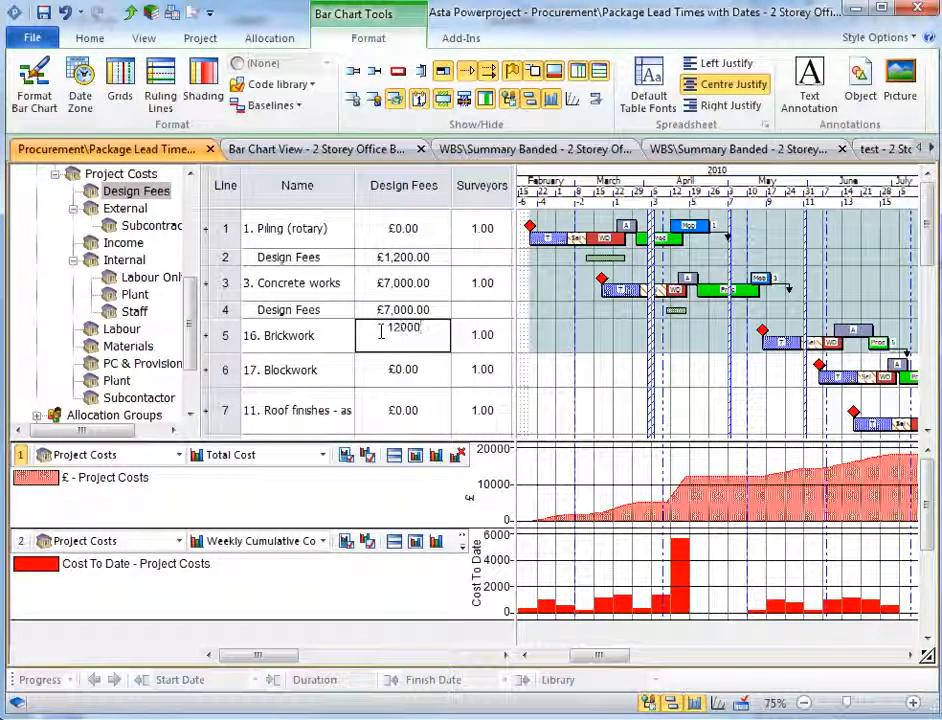
pyautogui.press('Return')
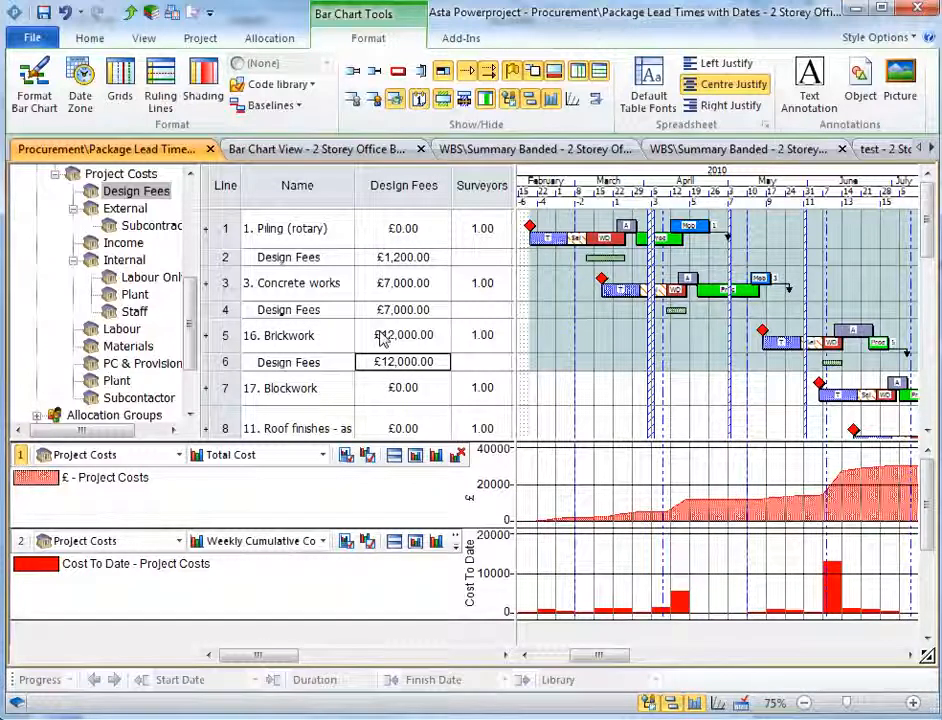
# Step: Enlarge the histogram pane and drill the Project Costs histogram down into all its cost centres, reviewing each one
pyautogui.moveTo(561, 441); pyautogui.dragTo(565, 383)
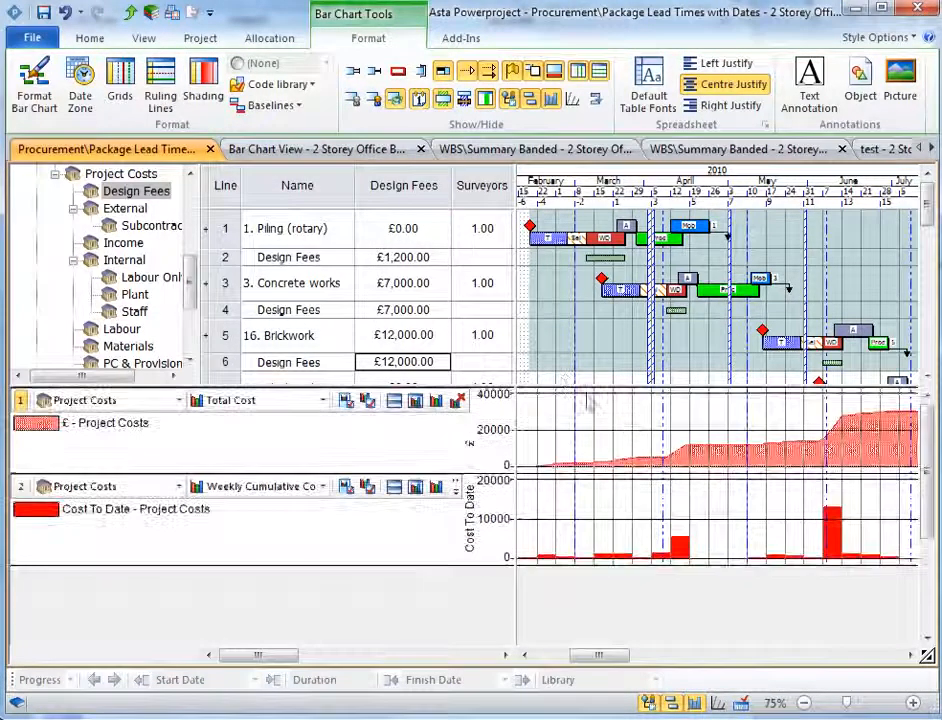
pyautogui.rightClick(625, 424)
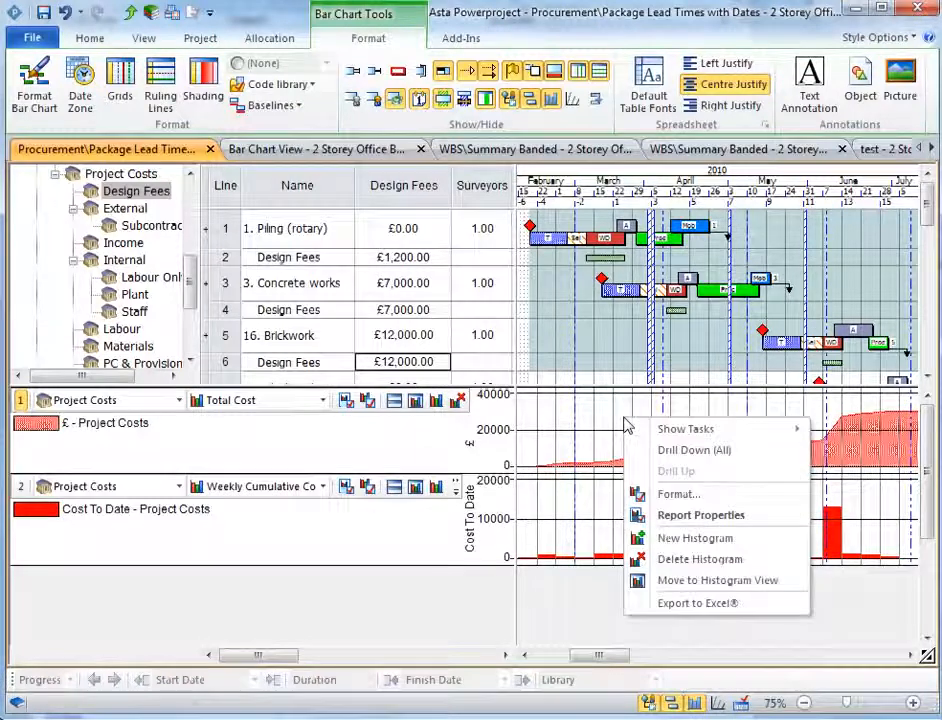
pyautogui.click(666, 451)
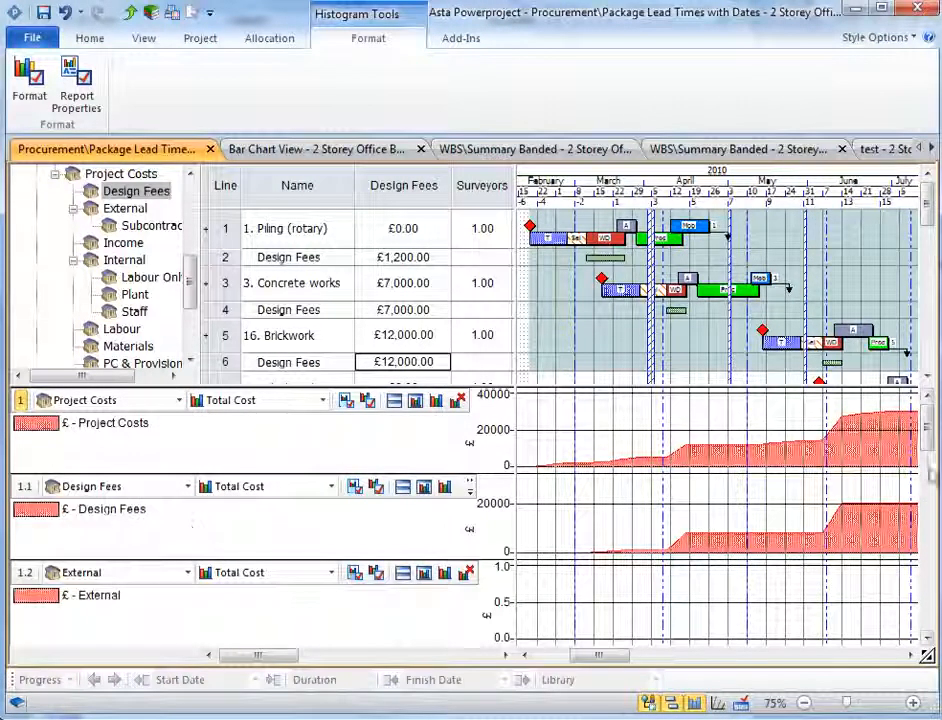
pyautogui.moveTo(927, 440); pyautogui.dragTo(929, 405)
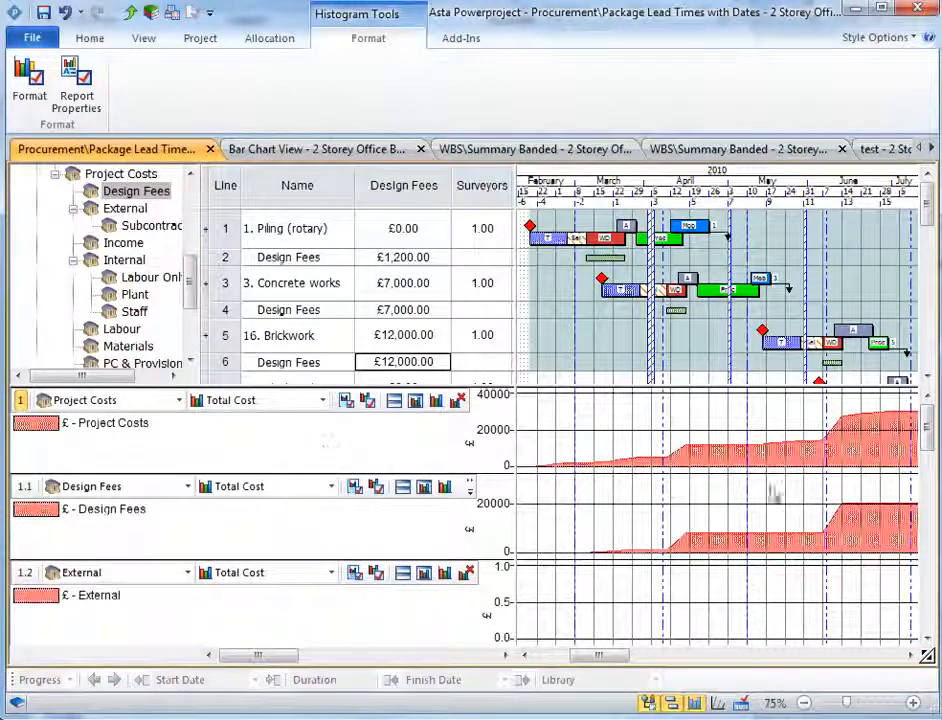
pyautogui.moveTo(930, 430); pyautogui.dragTo(929, 479)
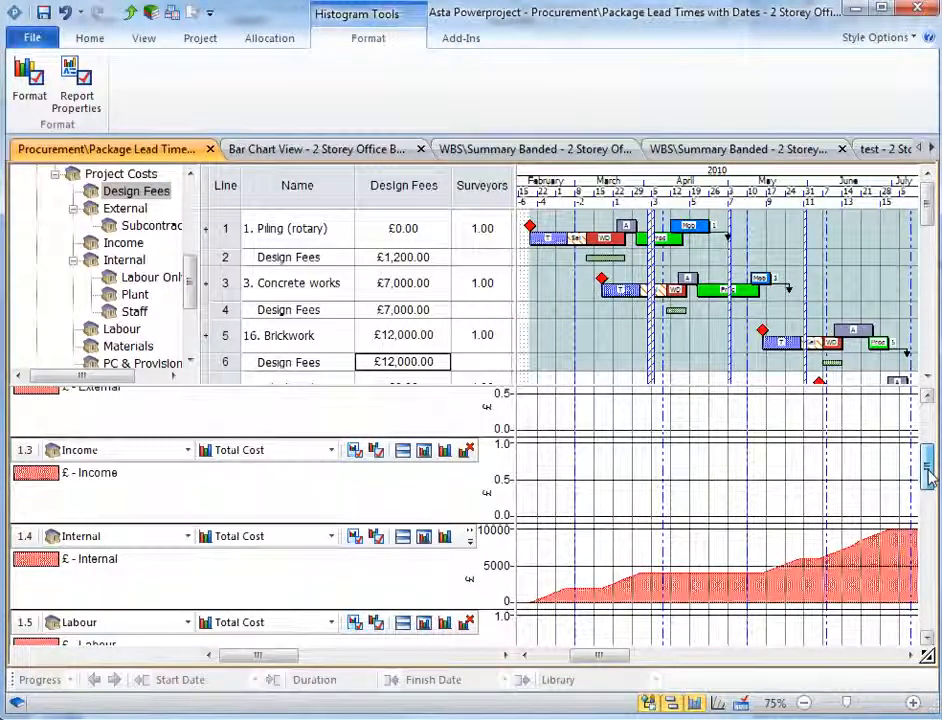
pyautogui.scroll(-1, 929, 478)
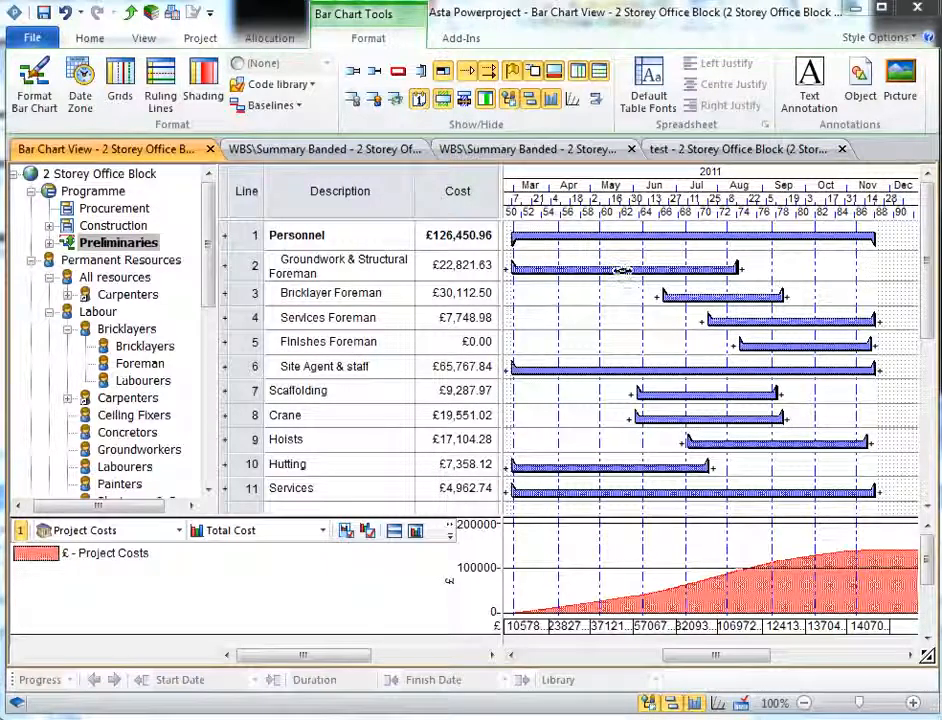
# Step: Reveal the tasks linked to the Groundwork & Structural Foreman hammock and inspect the Fencing and Roof Plant Room tasks
pyautogui.doubleClick(622, 270)
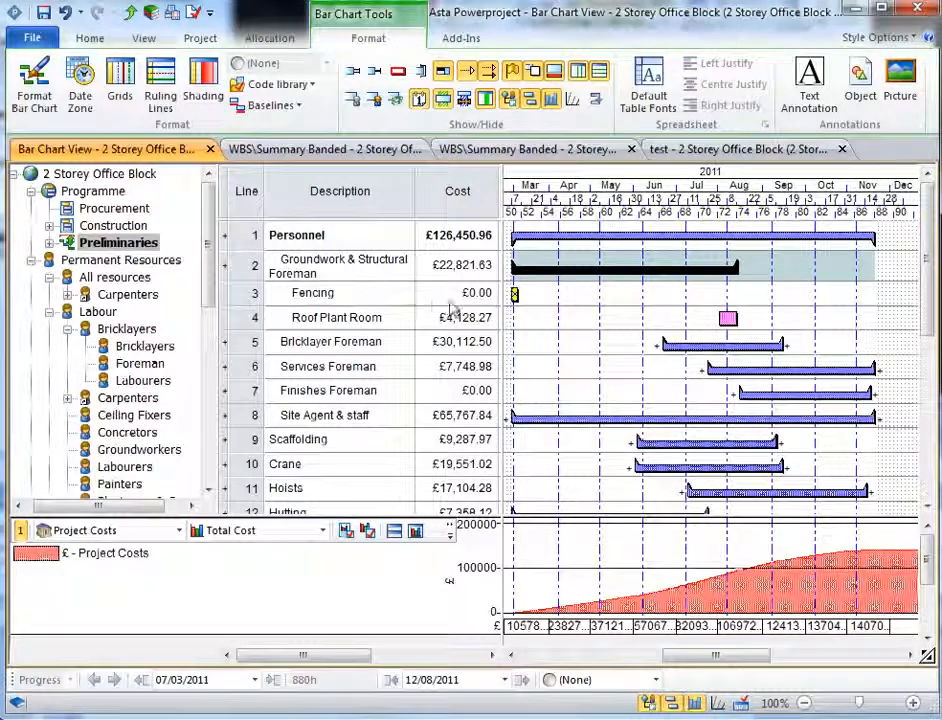
pyautogui.click(516, 294)
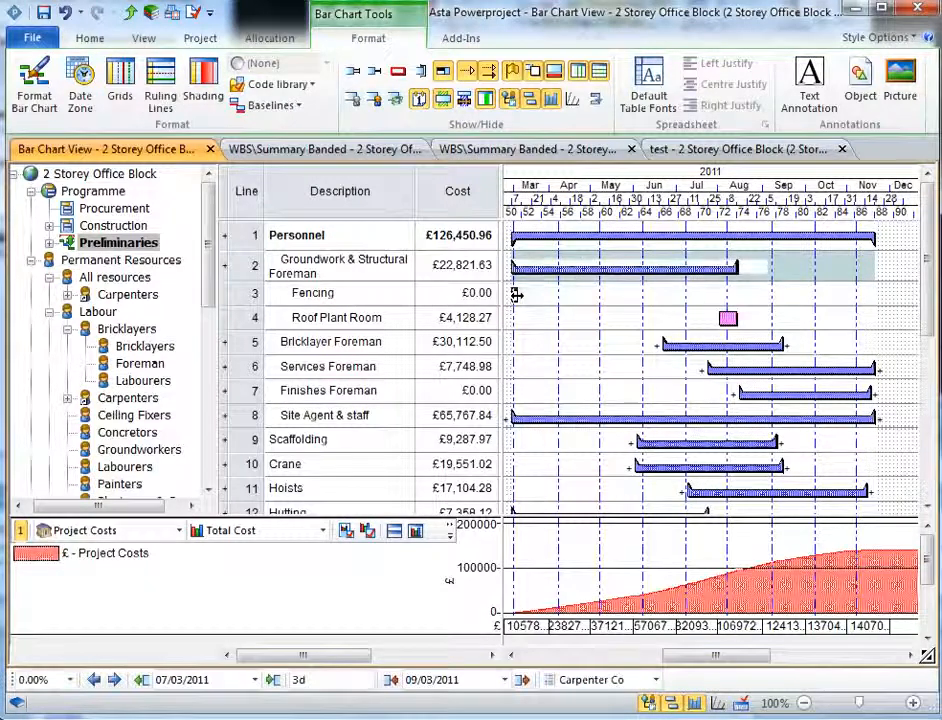
pyautogui.click(729, 318)
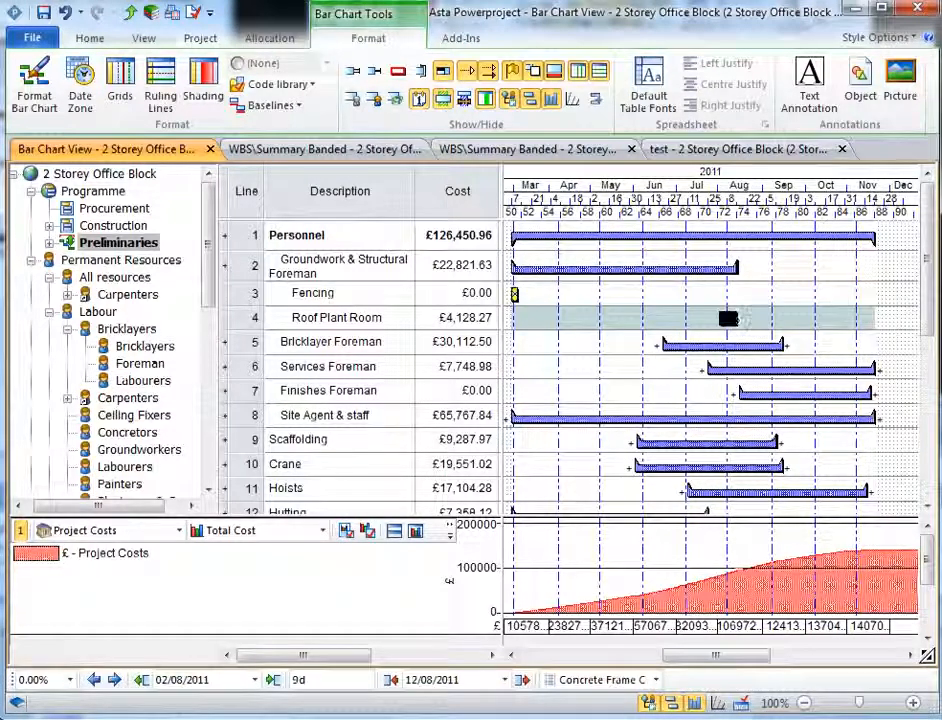
# Step: Try moving the Roof Plant Room task to start on 14/09/2011, and undo the move
pyautogui.click(845, 292)
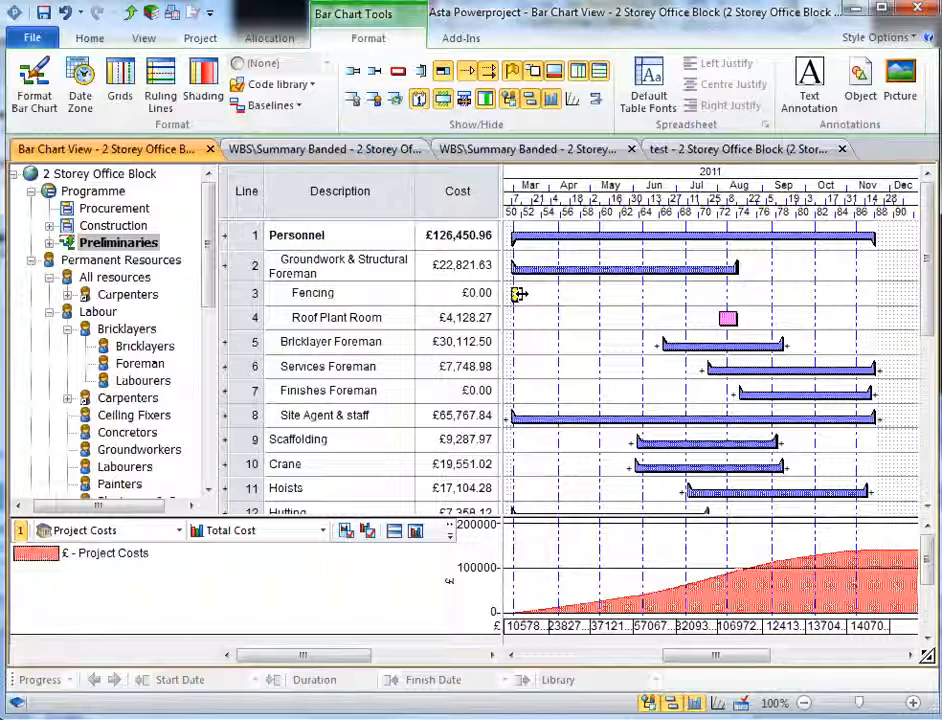
pyautogui.moveTo(728, 318); pyautogui.dragTo(789, 318)
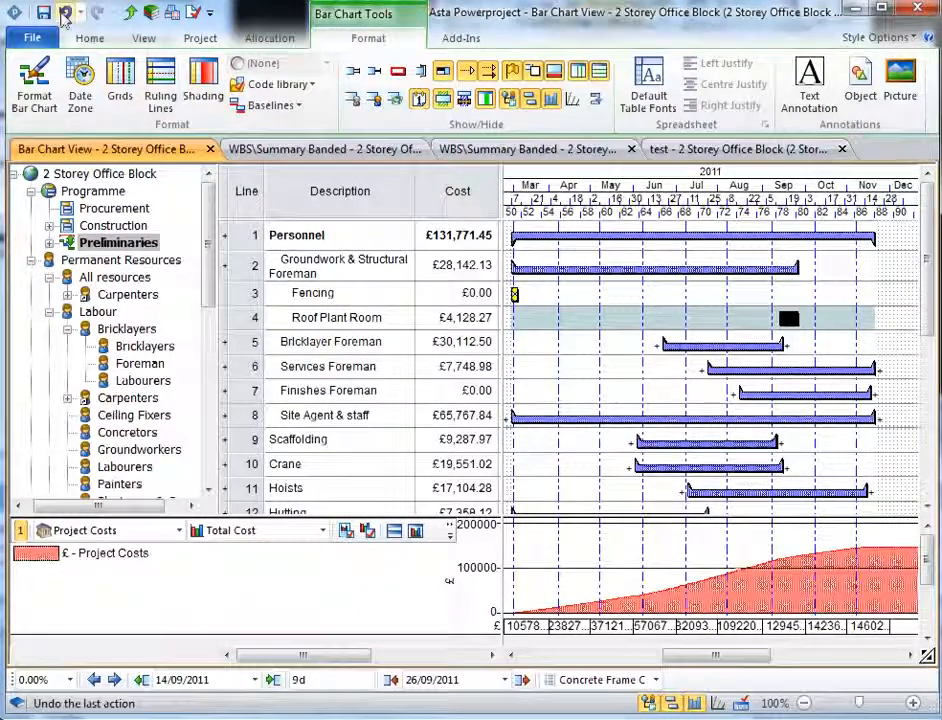
pyautogui.click(65, 14)
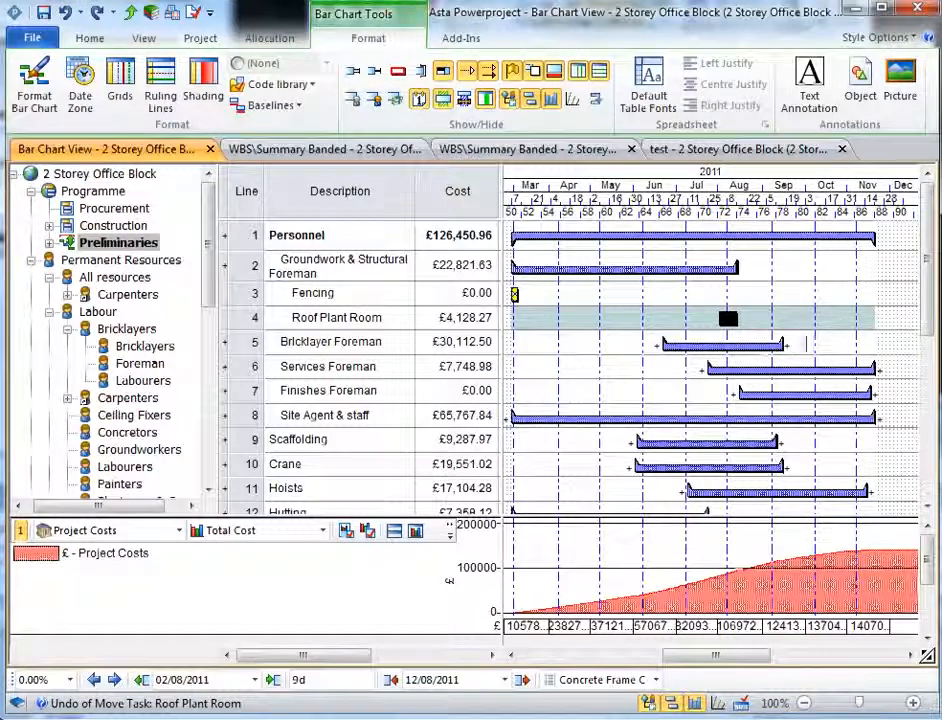
# Step: Check the cost and income rates assigned to the Bricklayers' Foreman resource
pyautogui.click(843, 328)
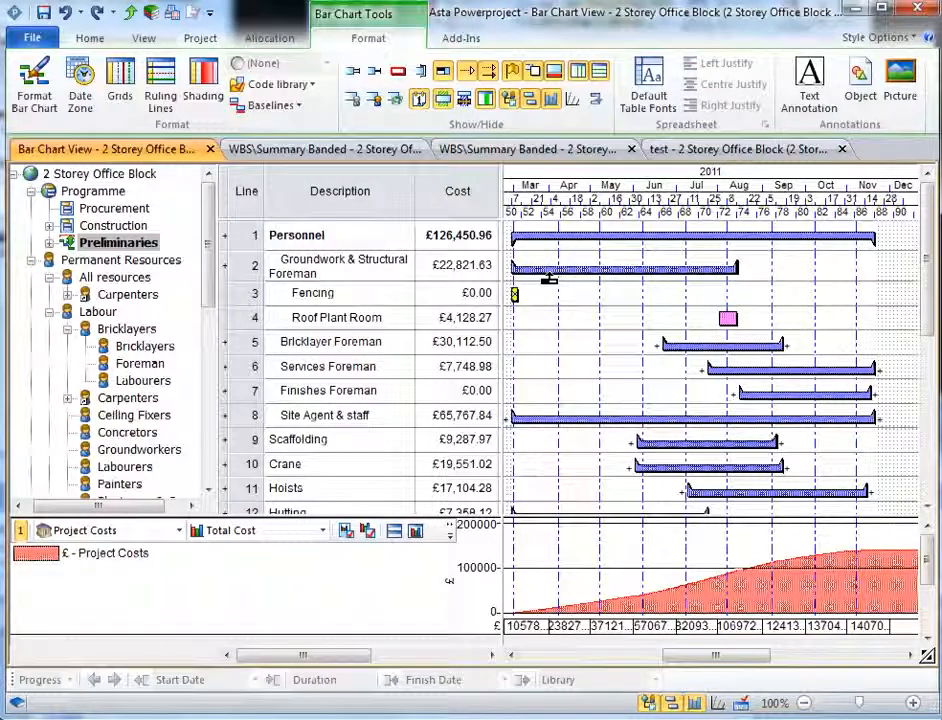
pyautogui.rightClick(139, 363)
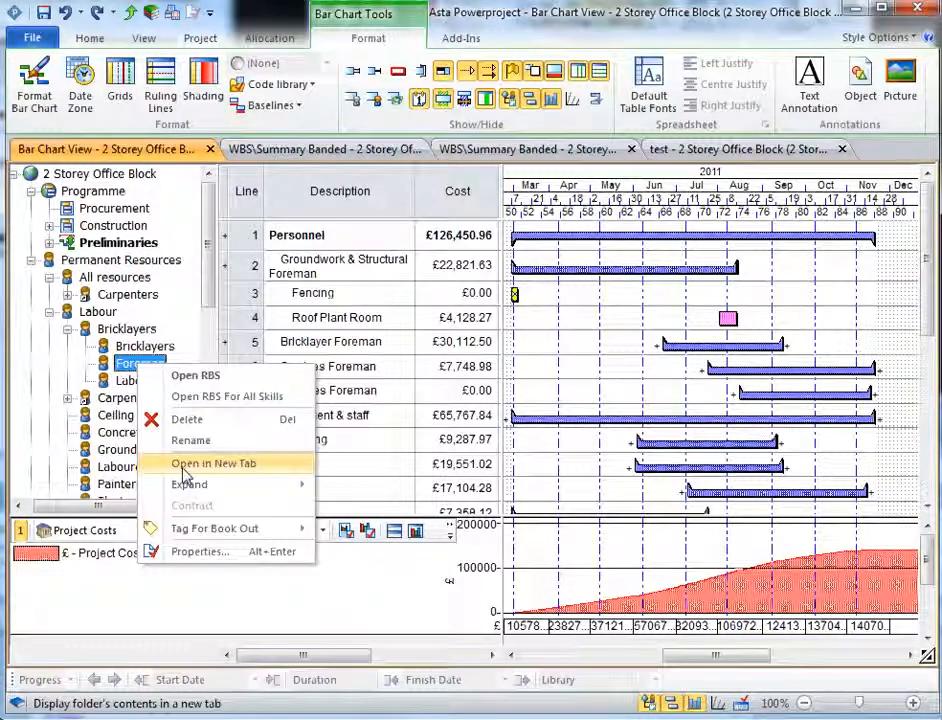
pyautogui.click(185, 552)
pyautogui.click(320, 481)
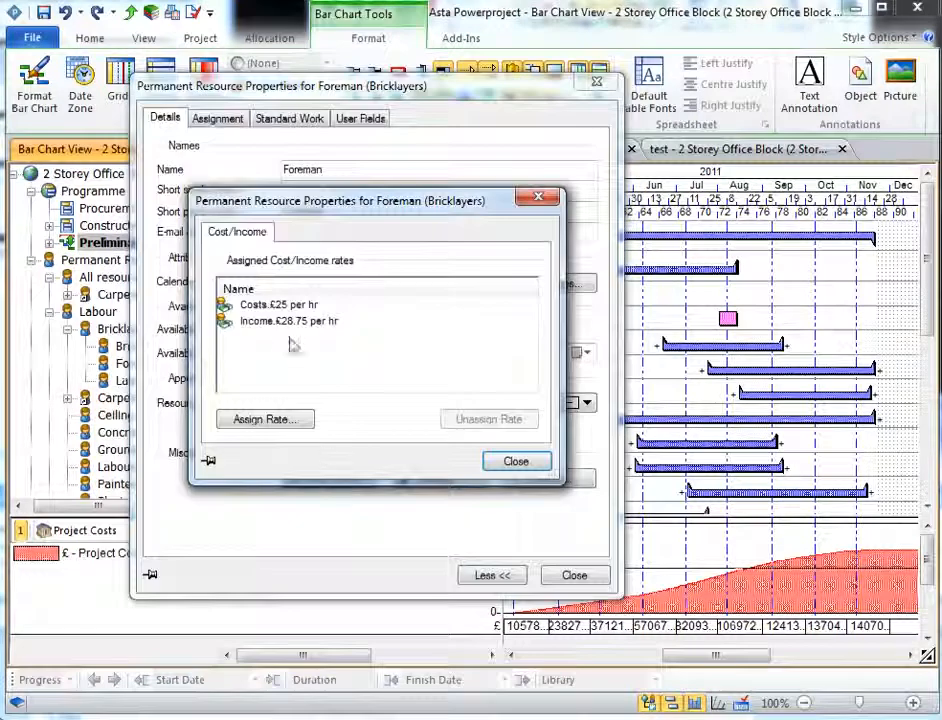
pyautogui.click(515, 461)
pyautogui.click(574, 576)
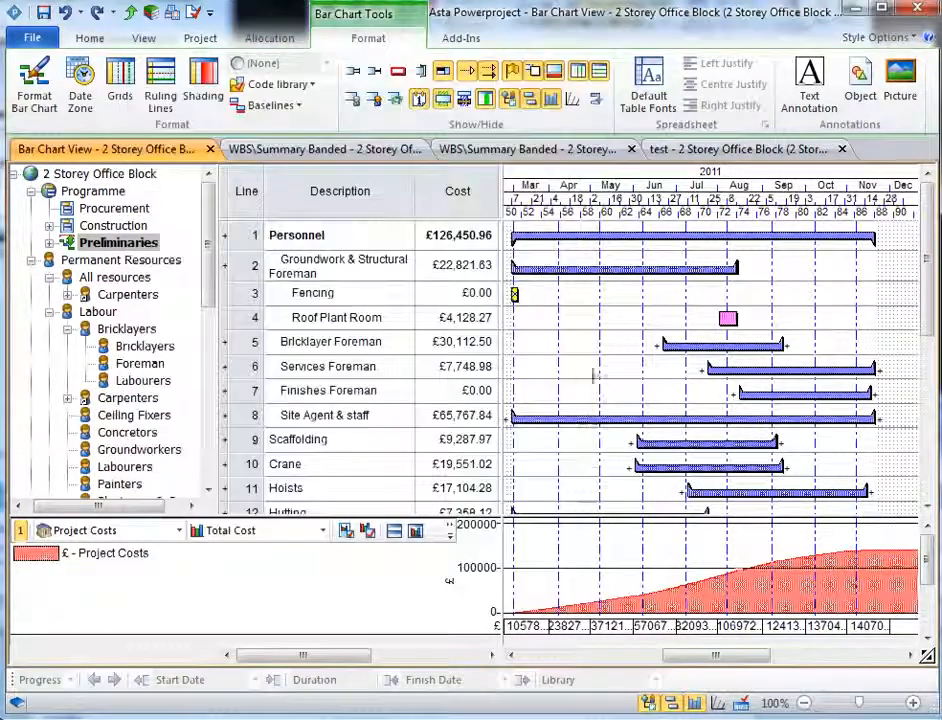
# Step: Assign the Bricklayers' Foreman to the Groundwork & Structural Foreman hammock and show resource allocations in the bar chart
pyautogui.moveTo(140, 365); pyautogui.dragTo(638, 279)
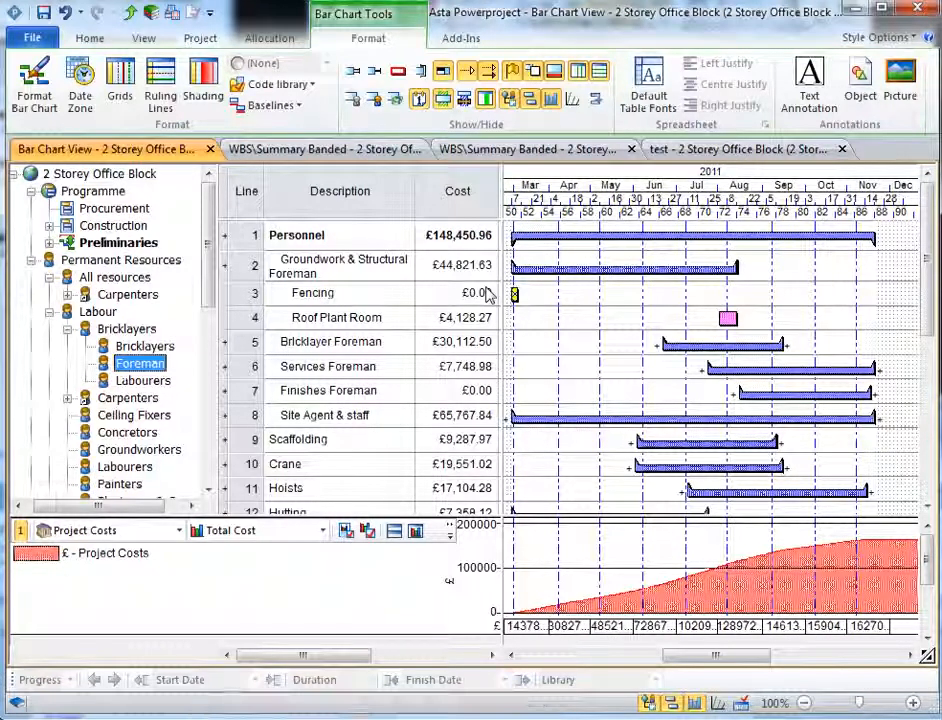
pyautogui.click(373, 98)
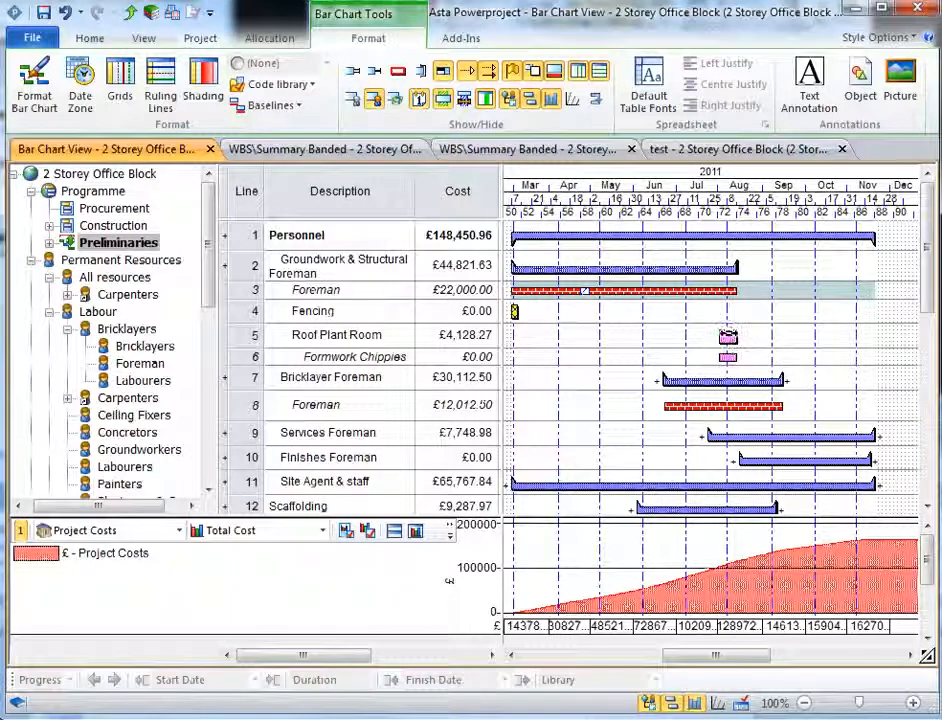
# Step: Try moving the Roof Plant Room task to start on 22/09/2011, and undo the move
pyautogui.click(737, 335)
pyautogui.moveTo(740, 336); pyautogui.dragTo(800, 335)
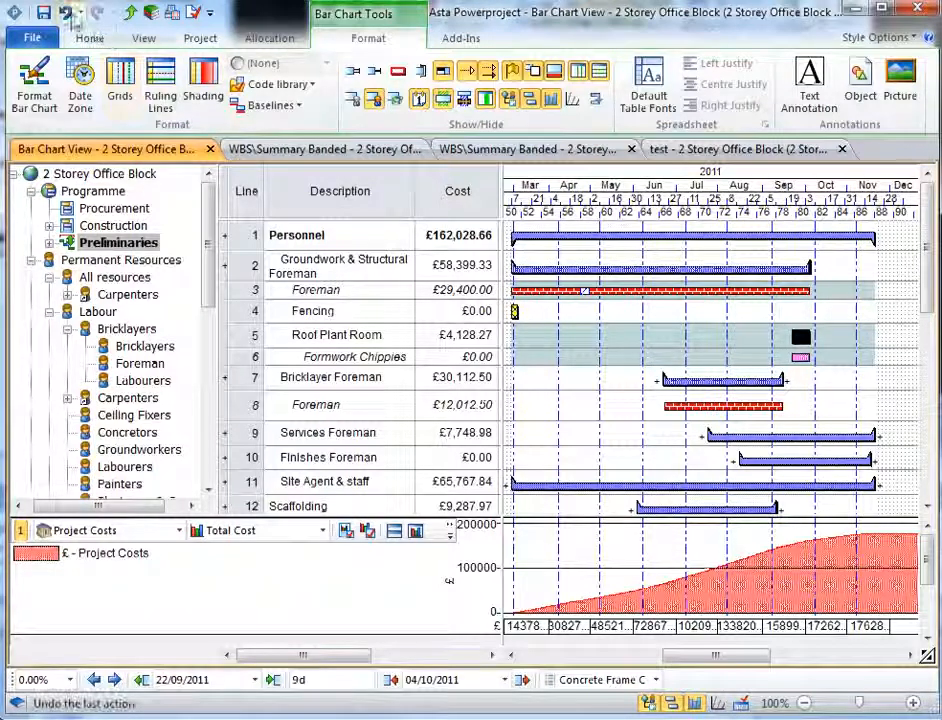
pyautogui.click(66, 13)
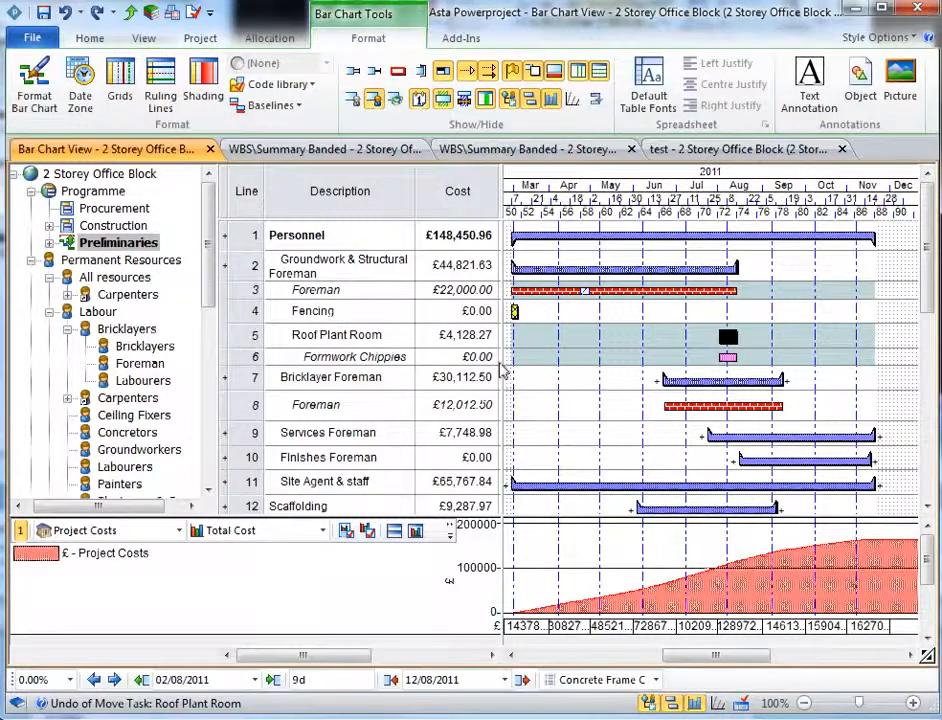
# Step: Widen the spreadsheet area to reveal the Planned Cost column and create a new project baseline named Target1
pyautogui.moveTo(500, 362); pyautogui.dragTo(590, 372)
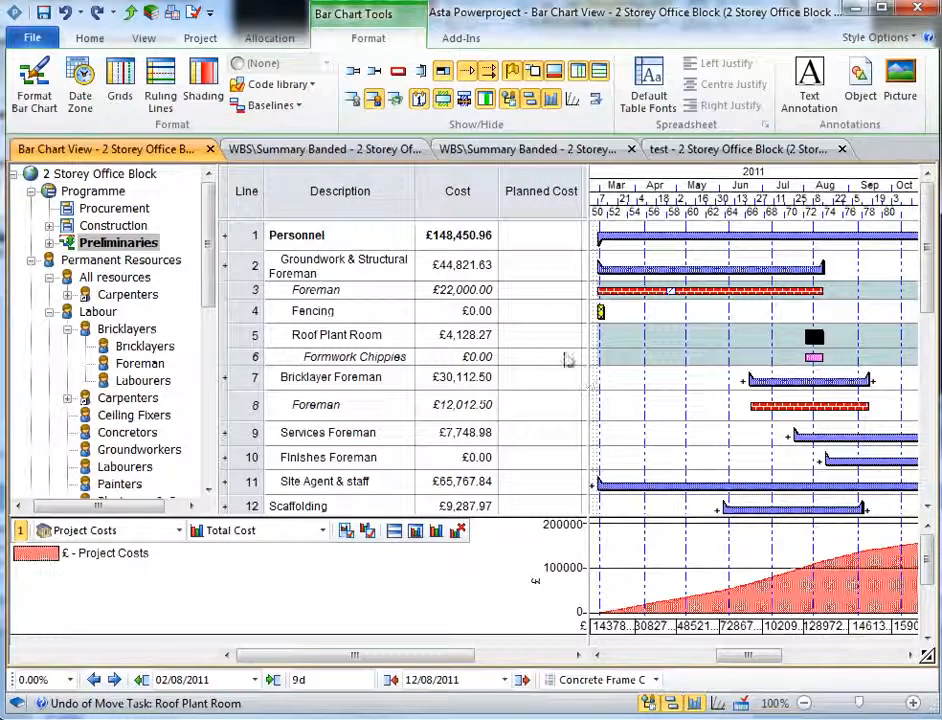
pyautogui.click(37, 37)
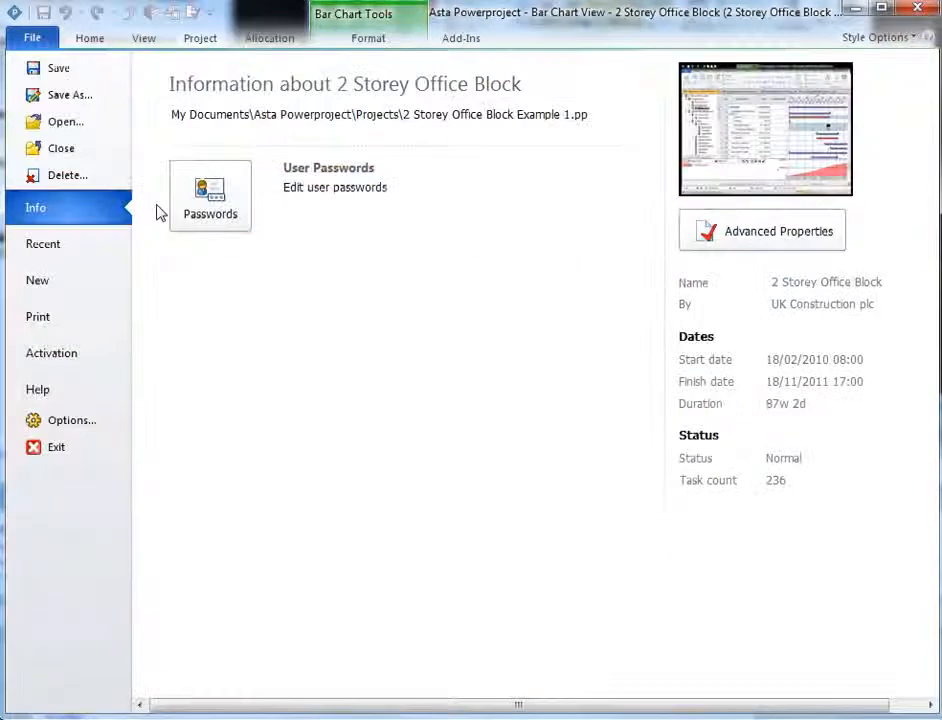
pyautogui.click(80, 37)
pyautogui.click(200, 40)
pyautogui.click(86, 86)
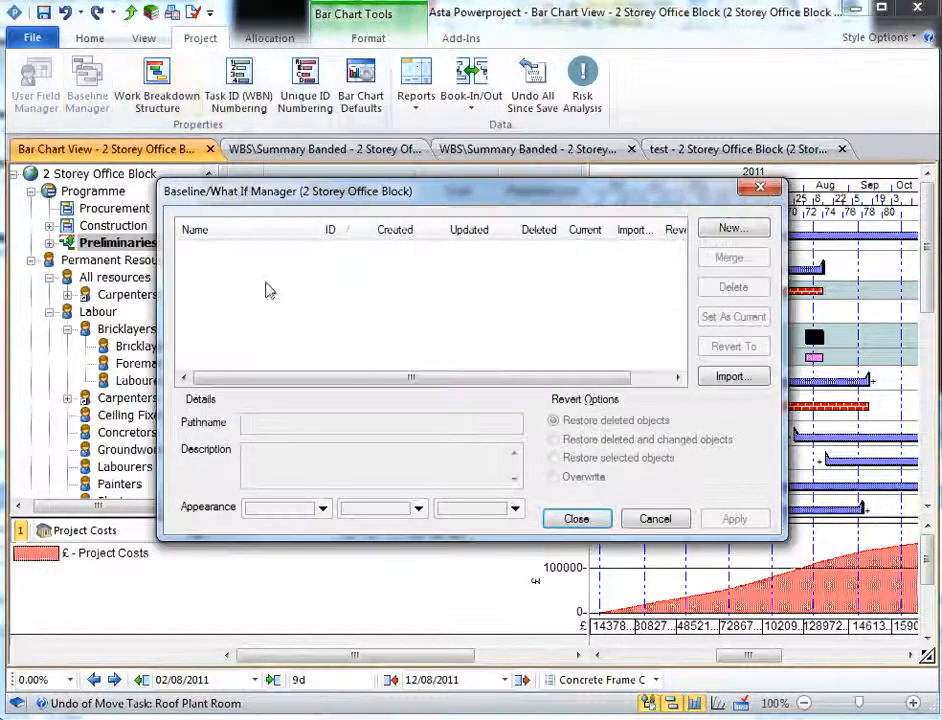
pyautogui.click(730, 230)
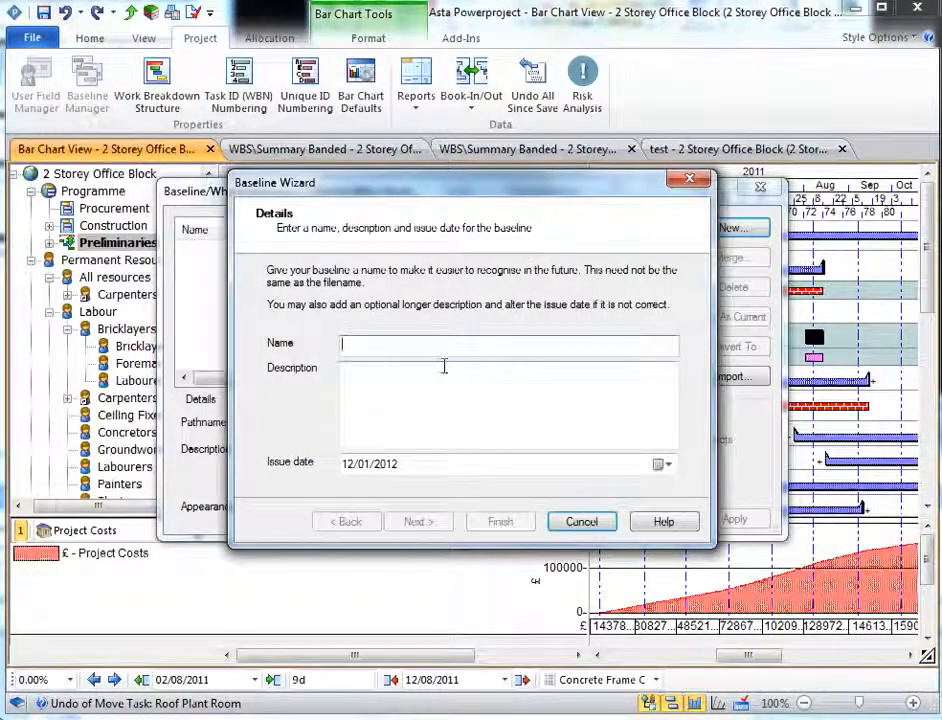
pyautogui.write('Target1')
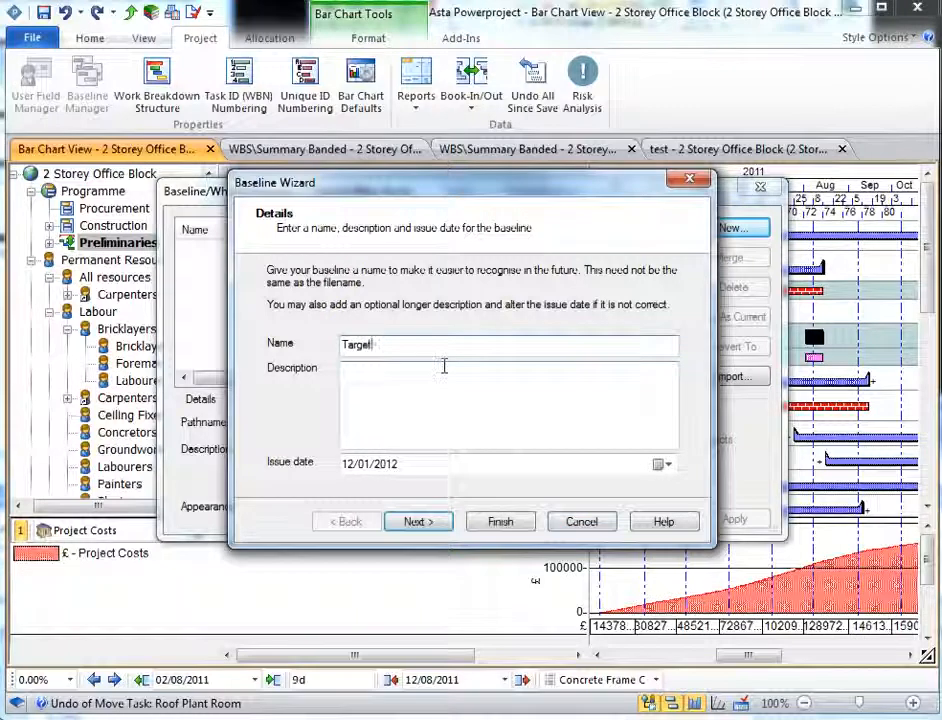
pyautogui.click(500, 521)
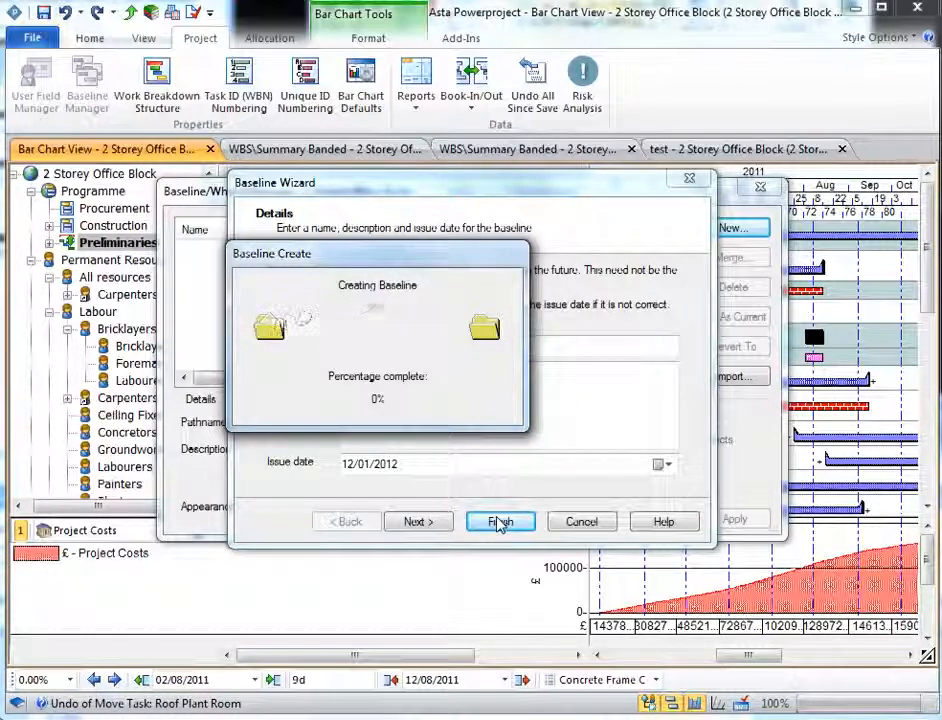
pyautogui.click(576, 519)
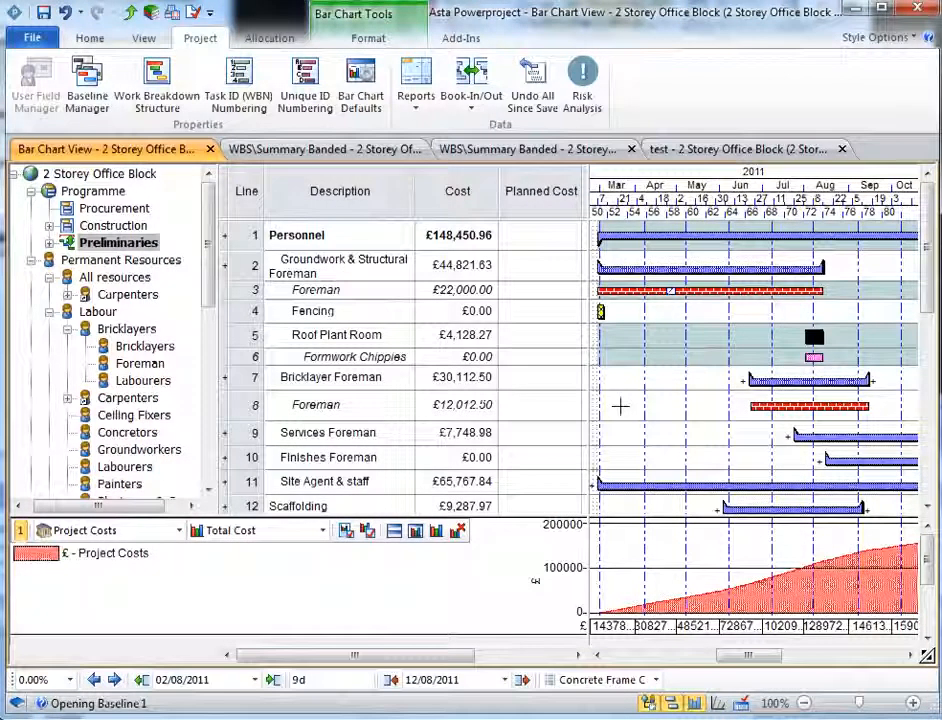
# Step: Base the Planned Cost column on the 2 Storey Office Block Example 1_0.ppb baseline and move Roof Plant Room to start on 05/09/2011
pyautogui.rightClick(552, 198)
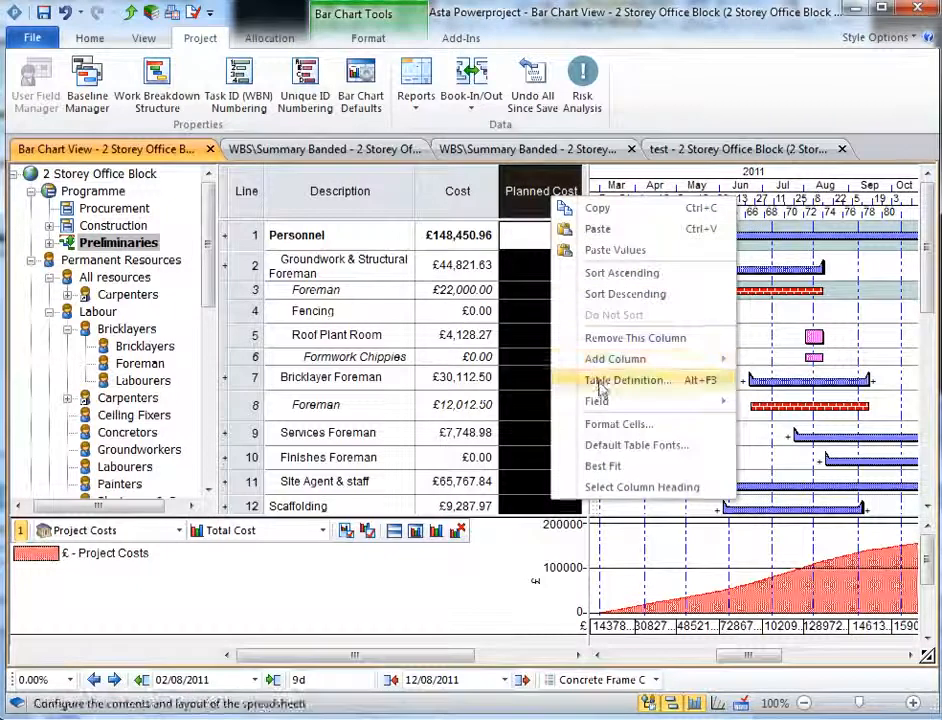
pyautogui.click(605, 380)
pyautogui.click(545, 419)
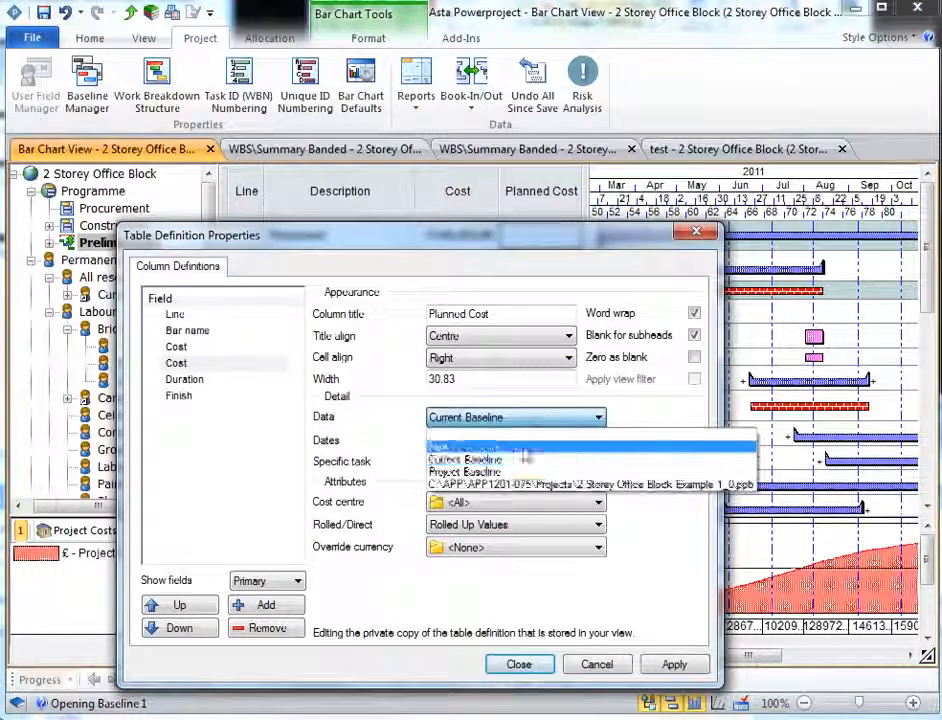
pyautogui.click(540, 426)
pyautogui.click(519, 665)
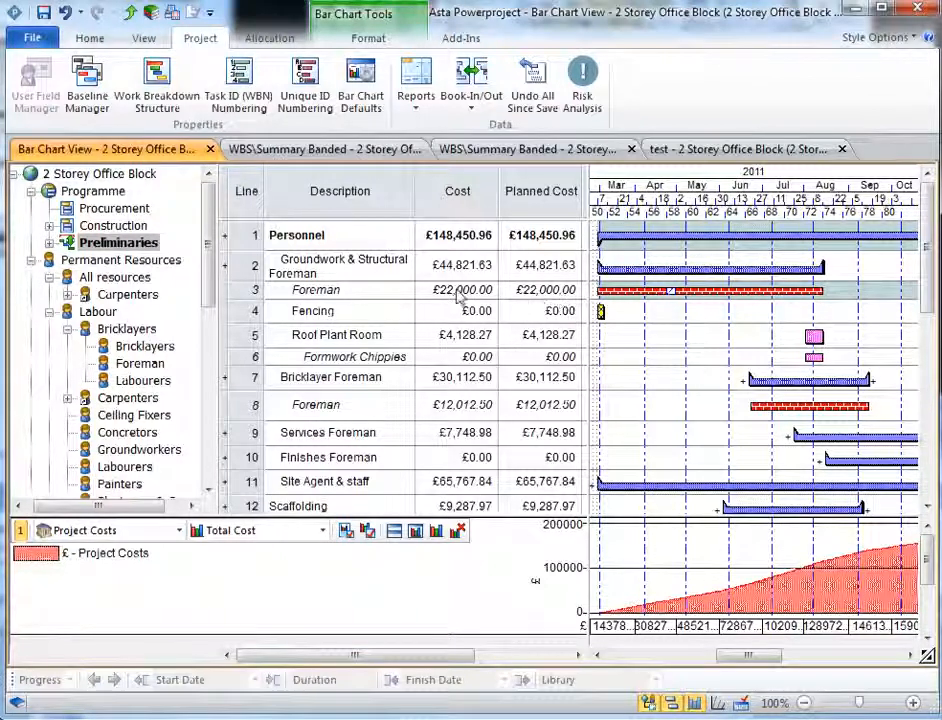
pyautogui.moveTo(814, 335); pyautogui.dragTo(852, 336)
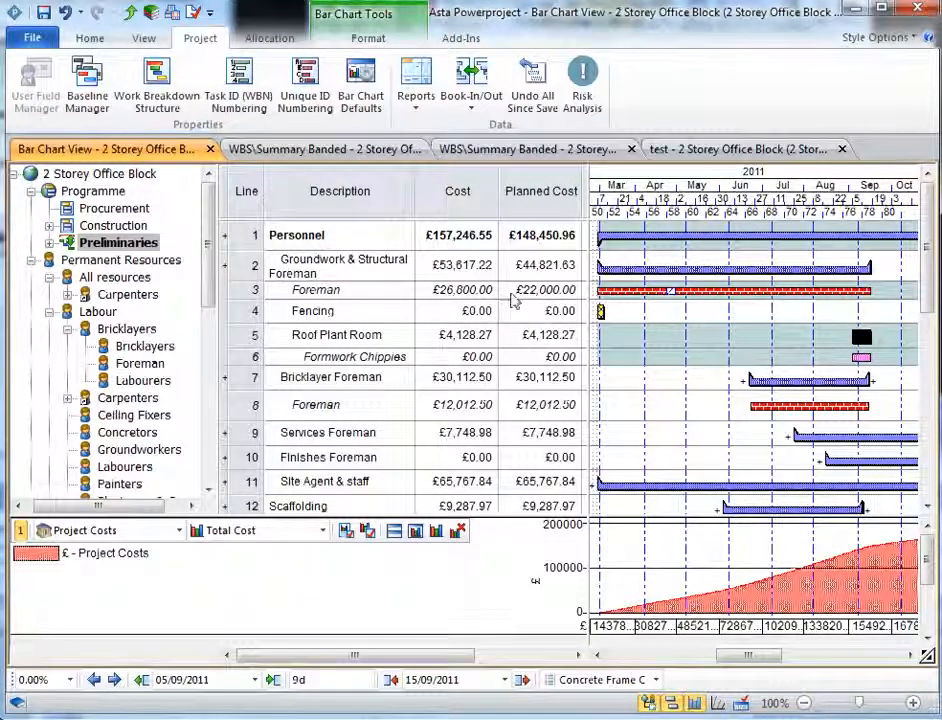
# Step: Browse the Earned value fields available in the table definition for the Planned Cost column
pyautogui.rightClick(542, 192)
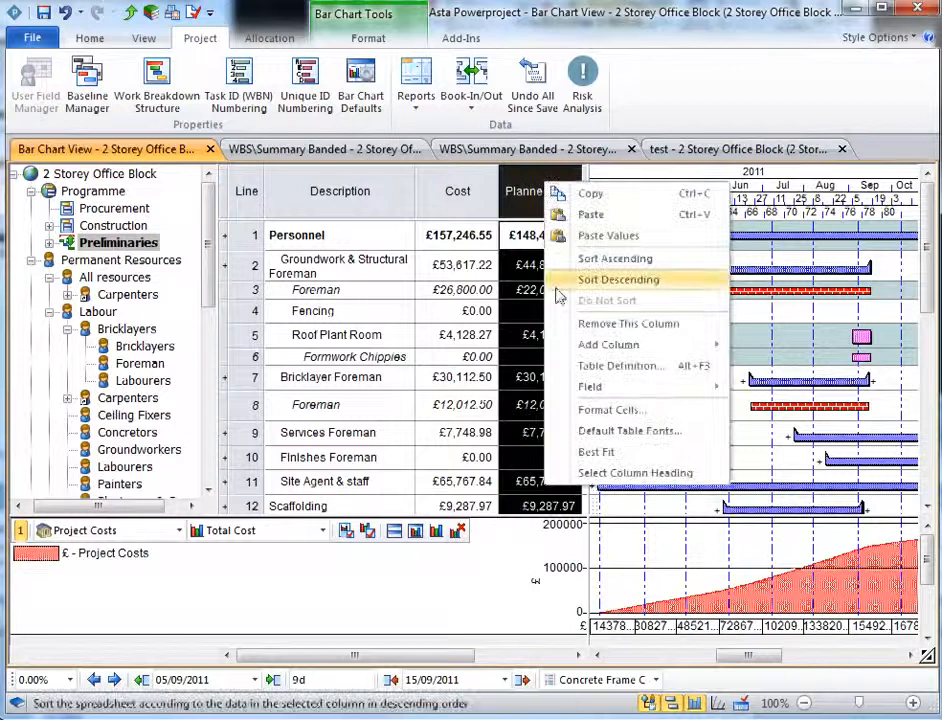
pyautogui.click(590, 365)
pyautogui.click(190, 364)
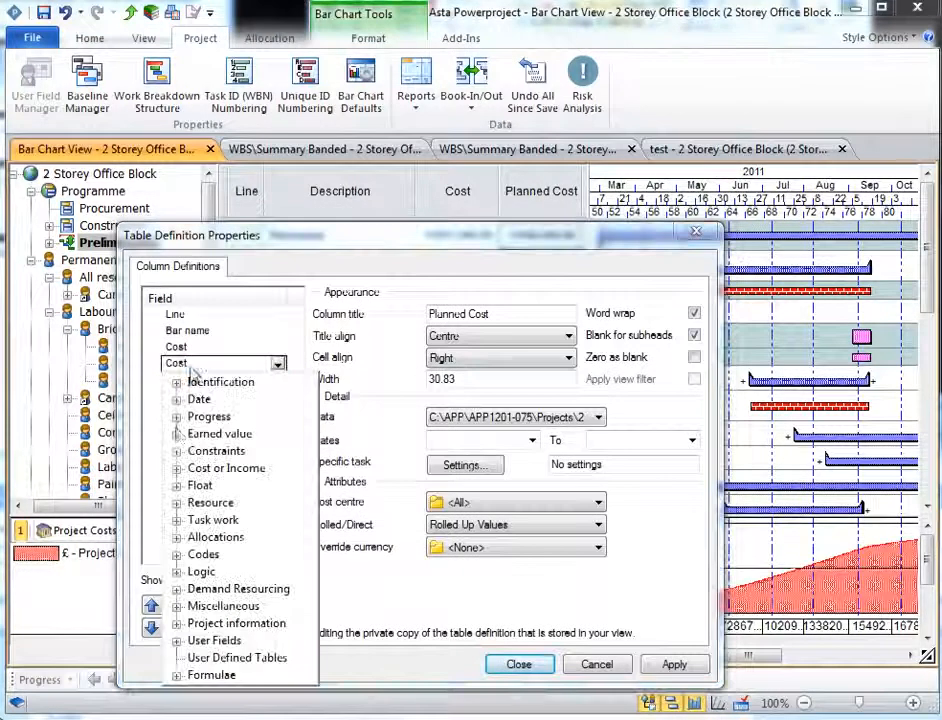
pyautogui.click(176, 433)
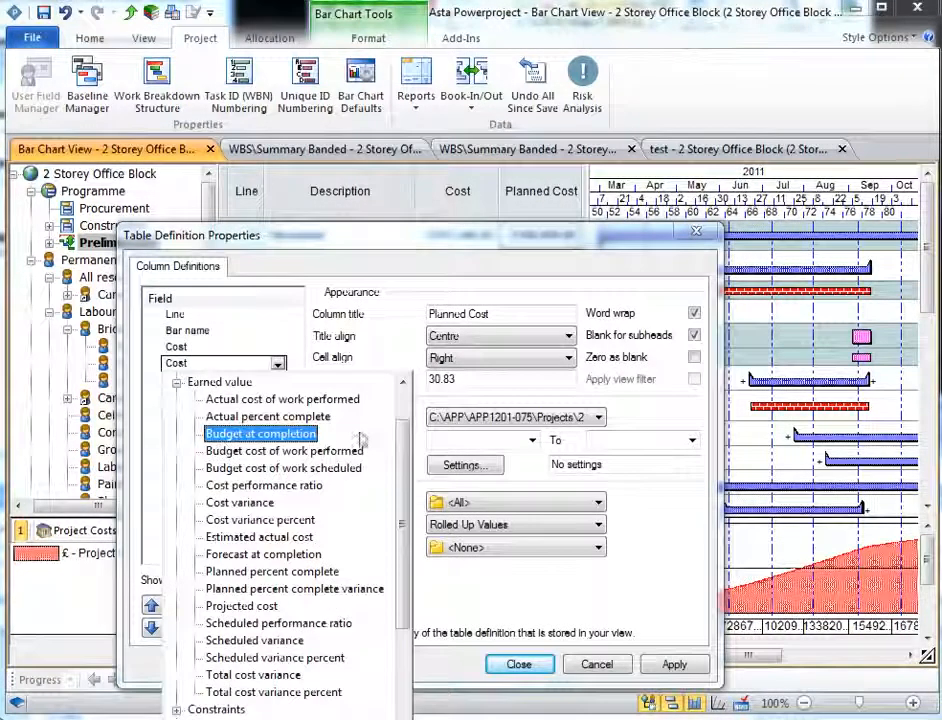
pyautogui.moveTo(406, 448)
pyautogui.mouseDown()
pyautogui.moveTo(406, 458)
pyautogui.moveTo(406, 446)
pyautogui.mouseUp()
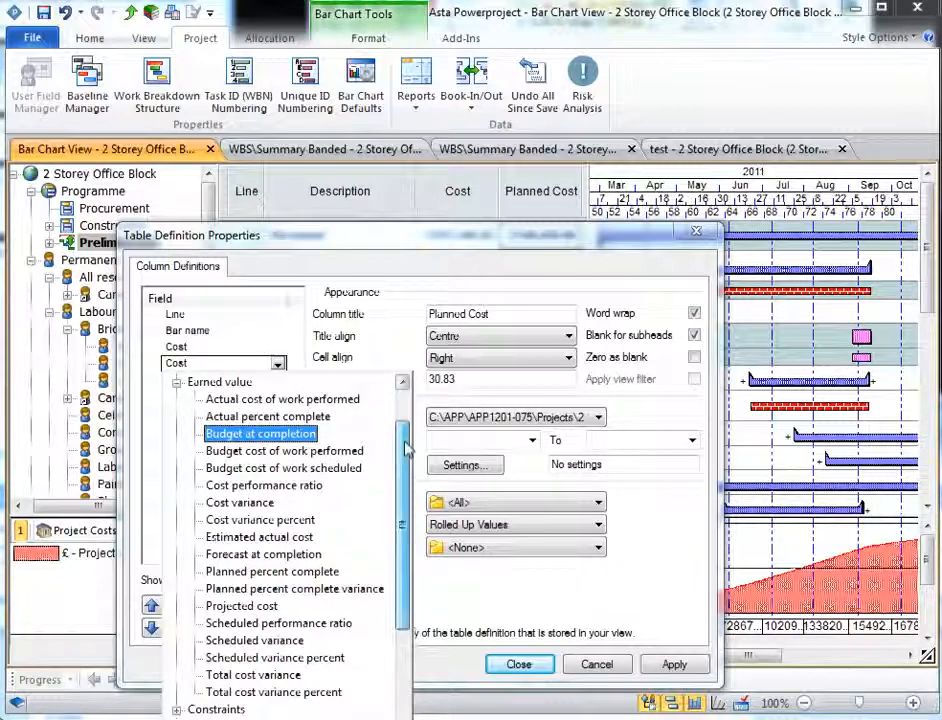
pyautogui.click(176, 385)
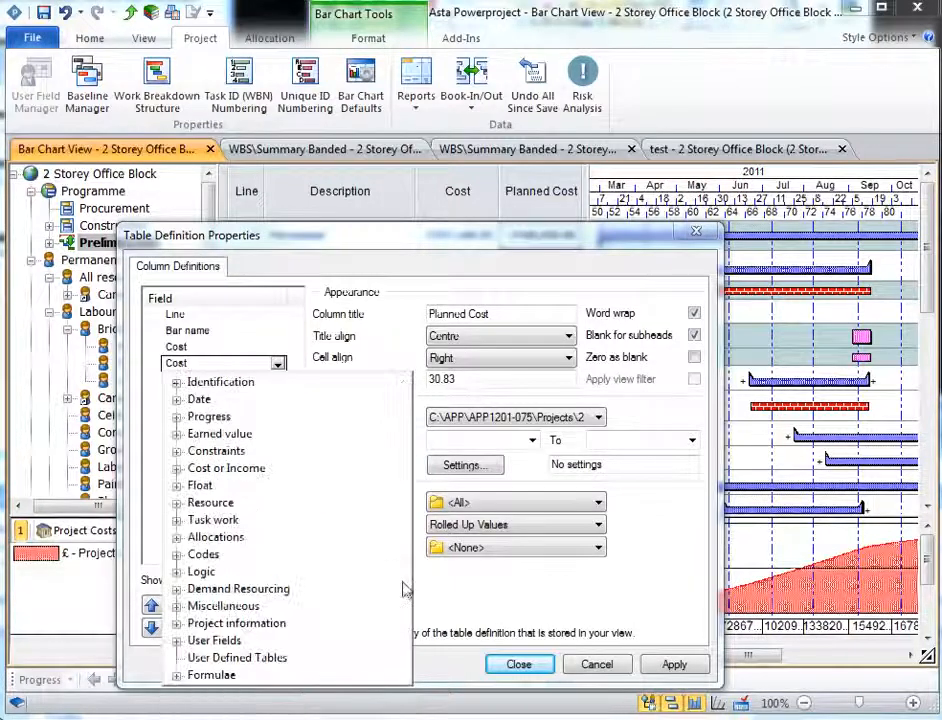
pyautogui.click(518, 663)
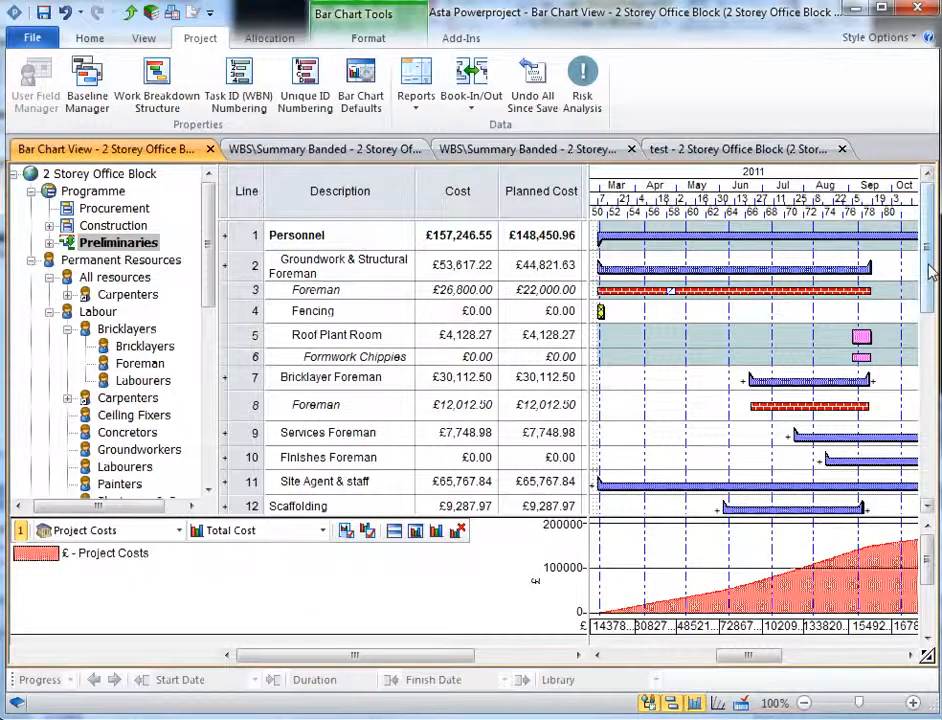
# Step: Review the preliminaries lines down to Services and inspect the default assignment settings of the Labour cost centre
pyautogui.moveTo(929, 271); pyautogui.dragTo(930, 324)
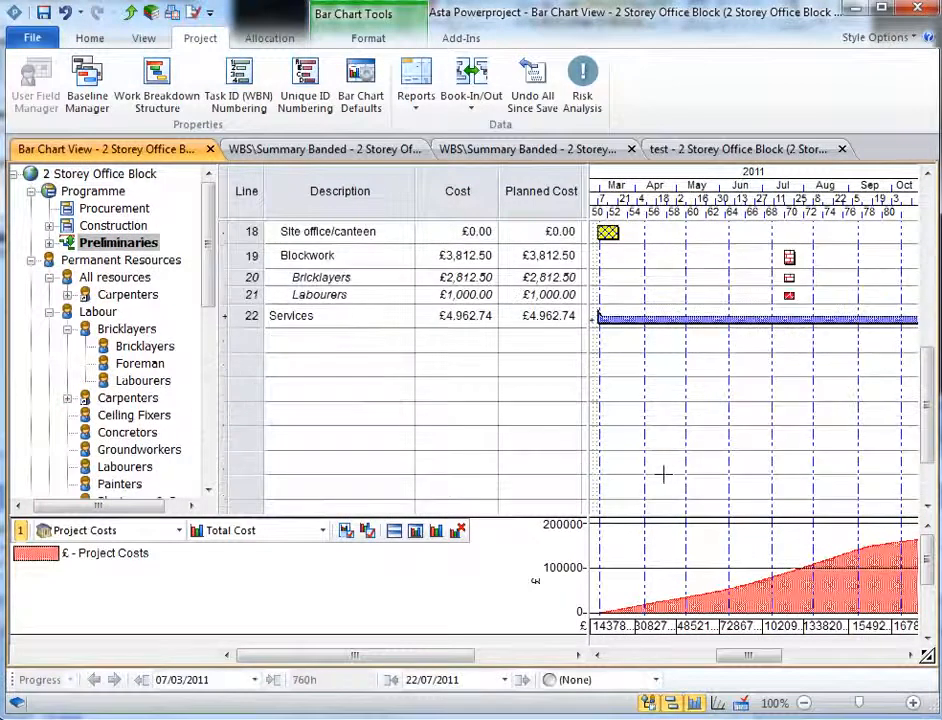
pyautogui.moveTo(927, 393); pyautogui.dragTo(934, 343)
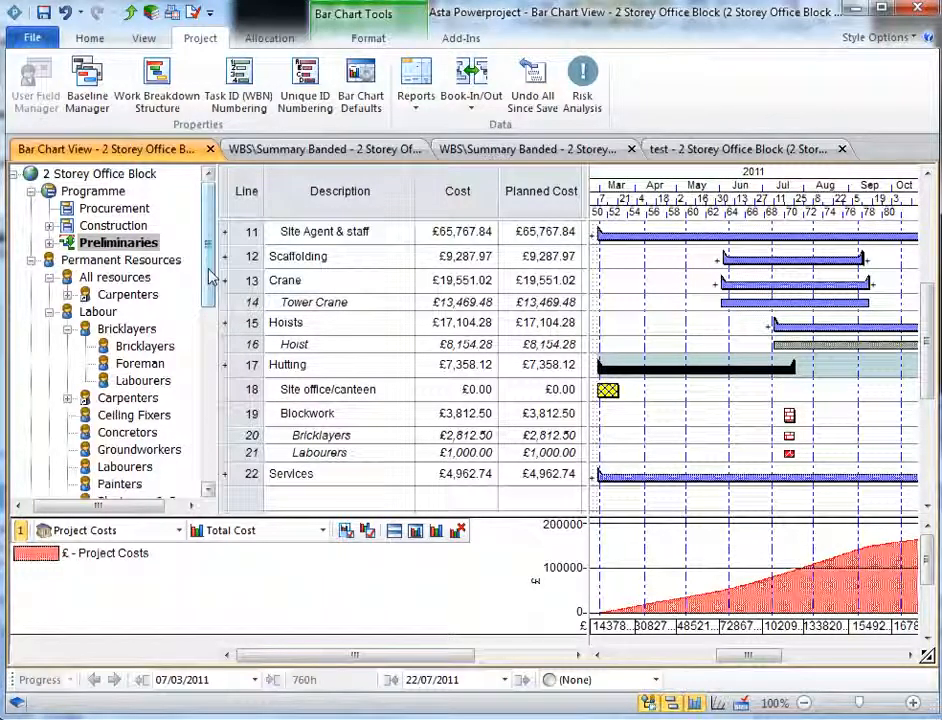
pyautogui.moveTo(211, 277); pyautogui.dragTo(212, 400)
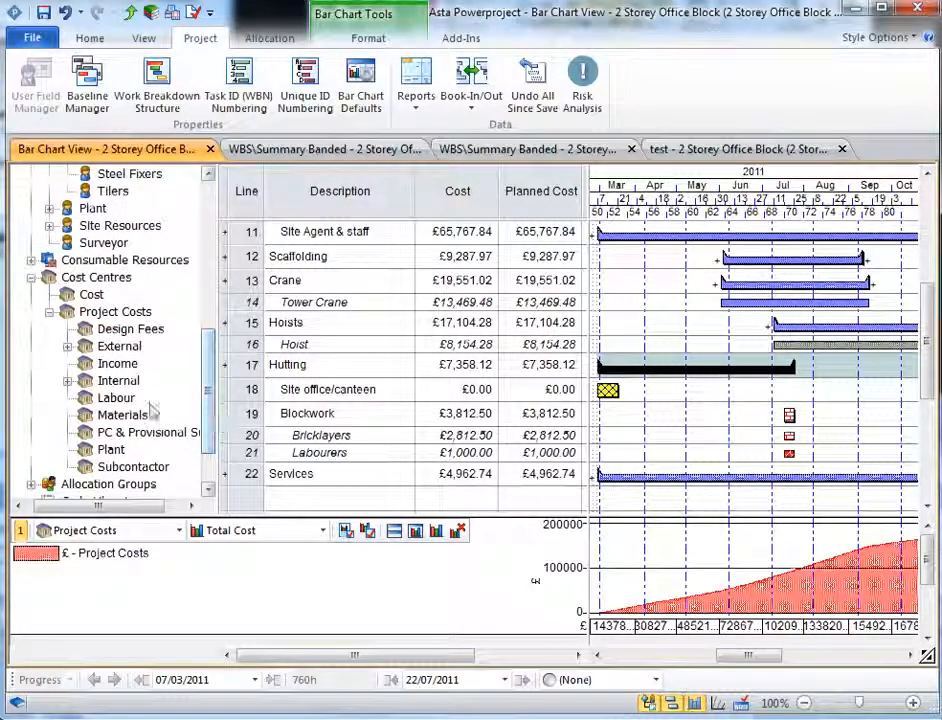
pyautogui.rightClick(114, 398)
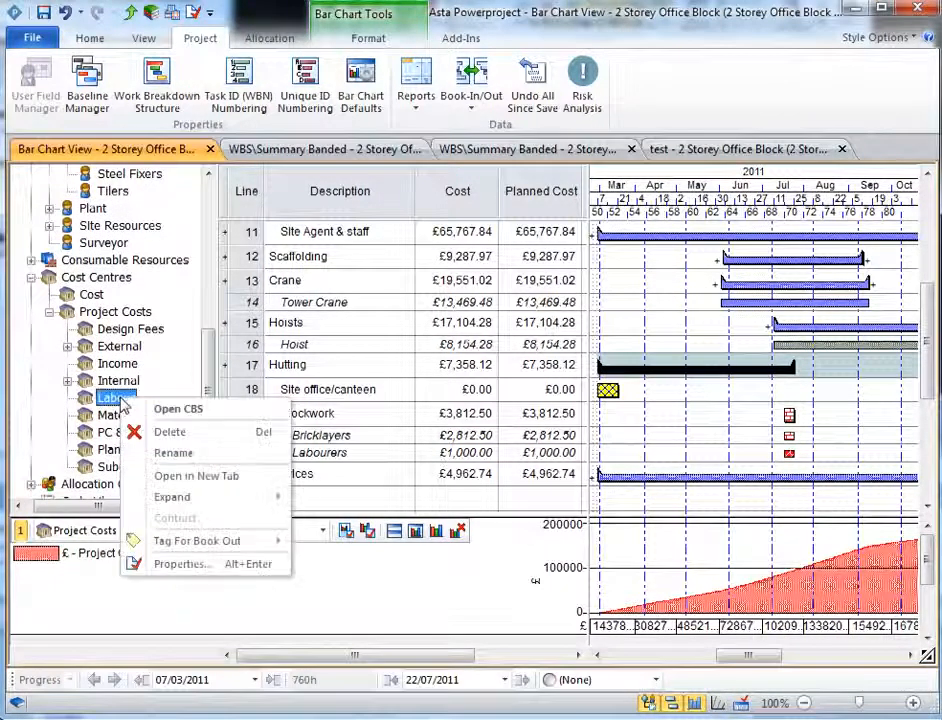
pyautogui.click(185, 564)
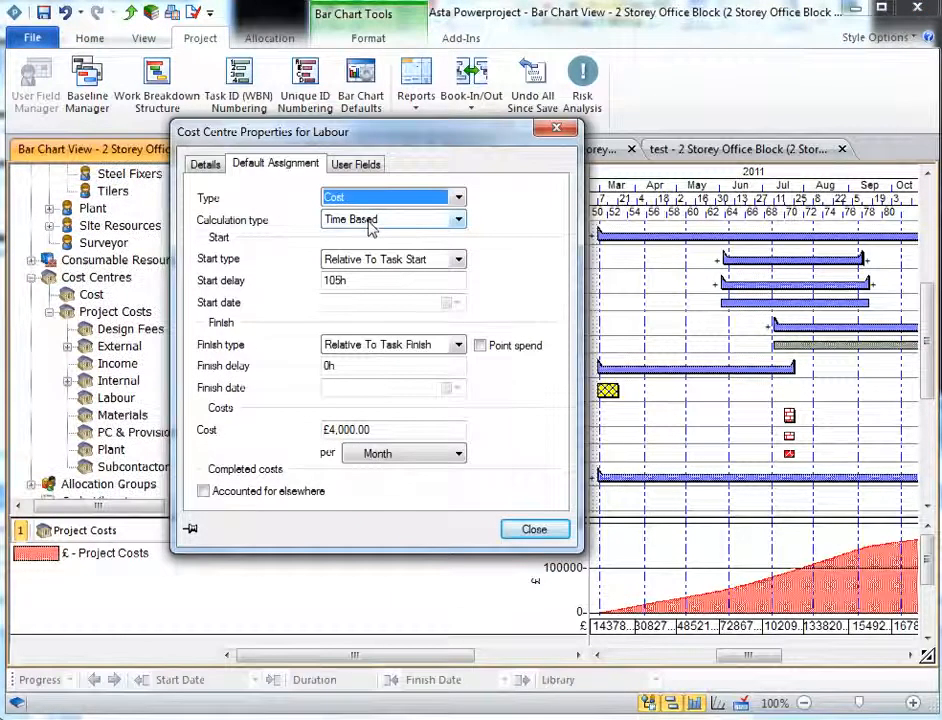
pyautogui.moveTo(376, 430); pyautogui.dragTo(326, 426)
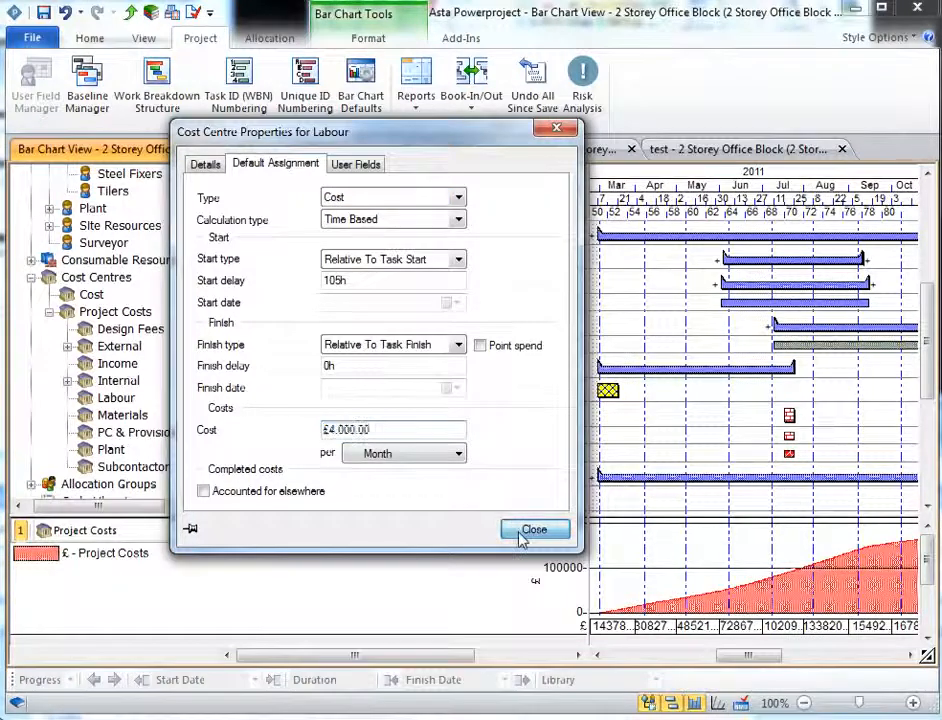
pyautogui.click(534, 529)
# Step: Assign the Labour cost centre to the Hutting hammock and show cost allocations in the bar chart
pyautogui.moveTo(116, 397); pyautogui.dragTo(676, 379)
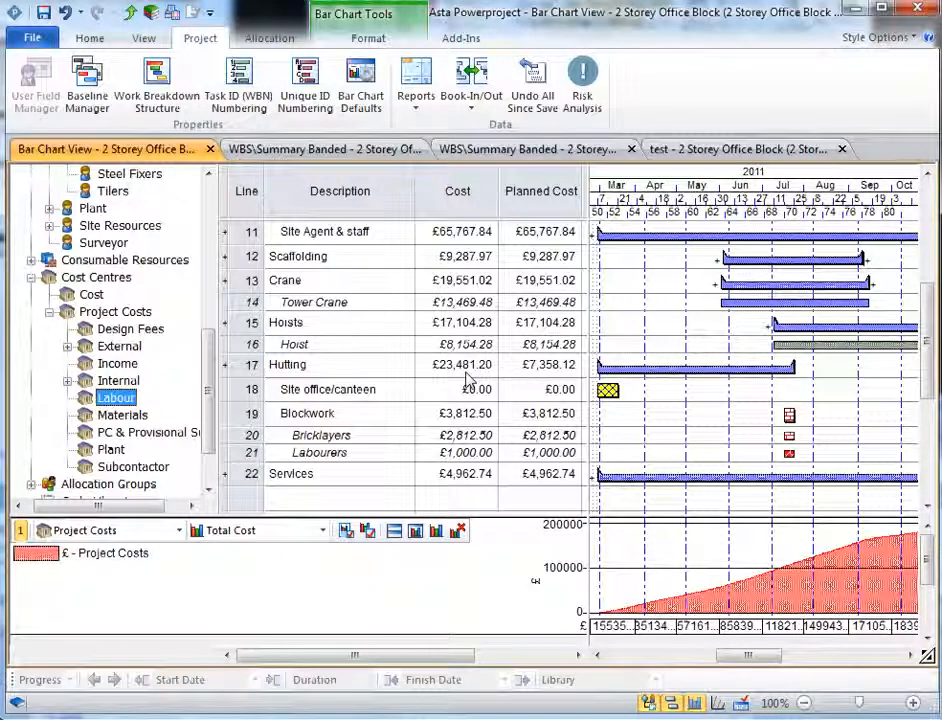
pyautogui.click(362, 34)
pyautogui.click(397, 100)
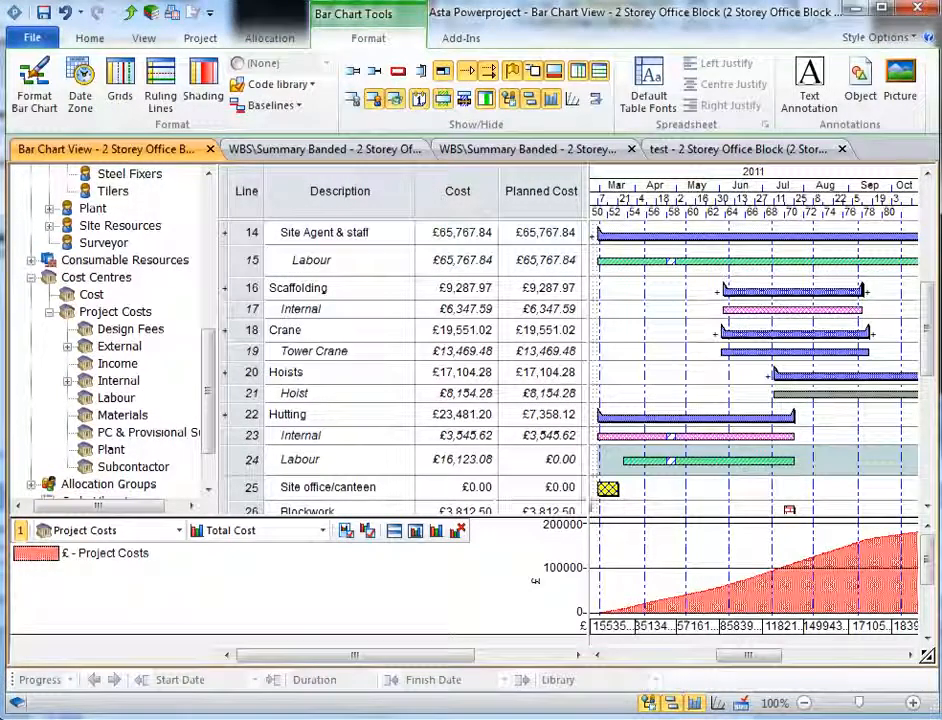
# Step: Move the Blockwork task under Hutting to start on 23/08/2011
pyautogui.moveTo(931, 326); pyautogui.dragTo(929, 356)
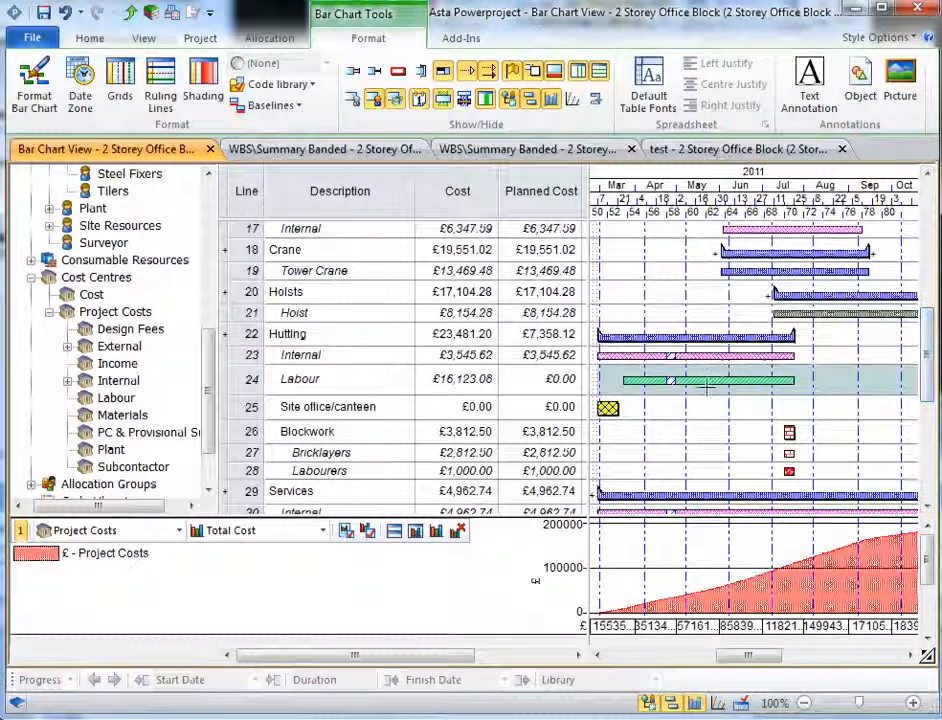
pyautogui.moveTo(789, 433); pyautogui.dragTo(841, 430)
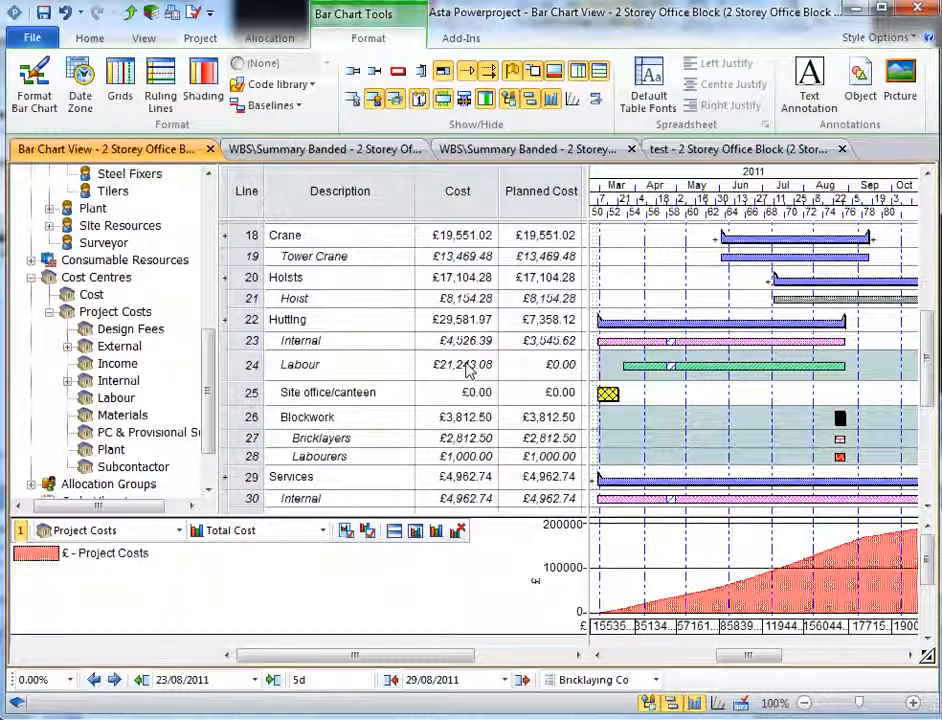
# Step: Move the Blockwork task under Hutting to start on 02/08/2011
pyautogui.moveTo(811, 419); pyautogui.dragTo(811, 419)
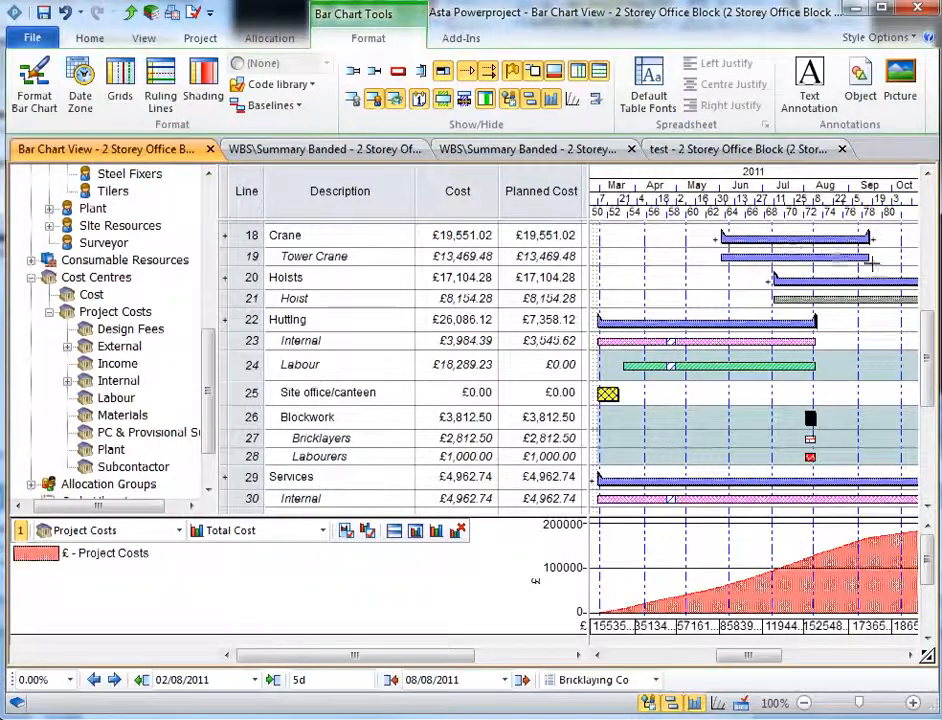
# Step: Expand the Crane hammock and check the Ground slab and Brickwork R tasks that drive it
pyautogui.scroll(2, 927, 355)
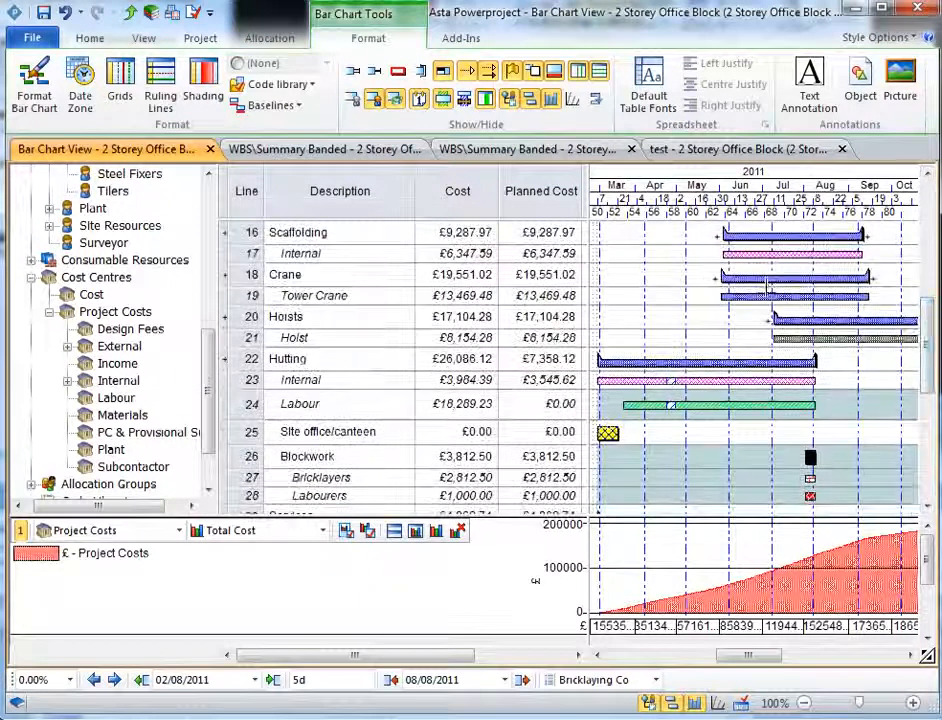
pyautogui.click(761, 277)
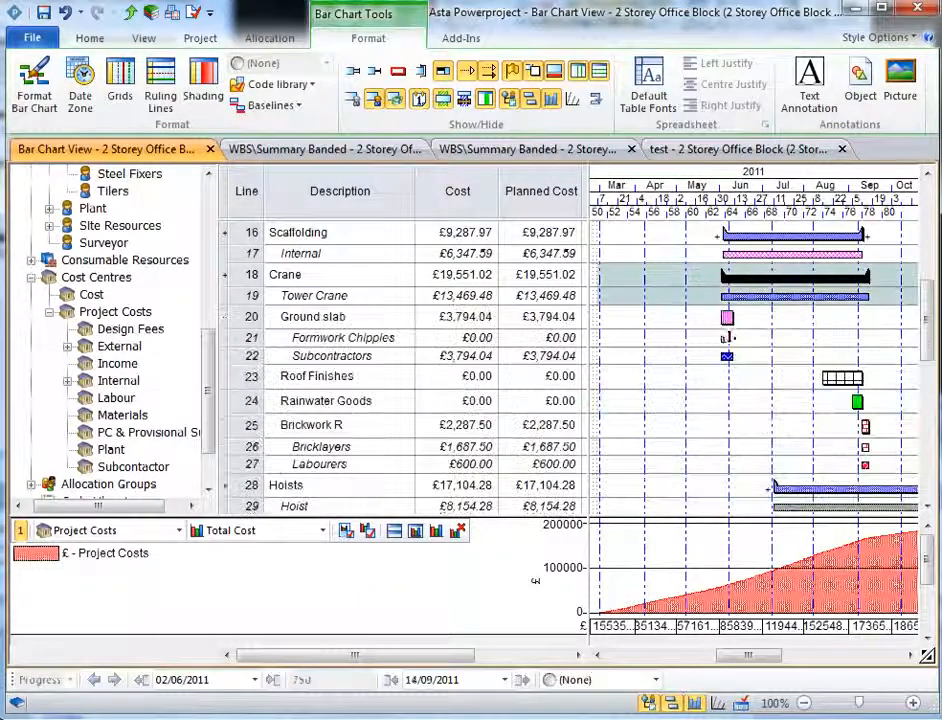
pyautogui.click(727, 318)
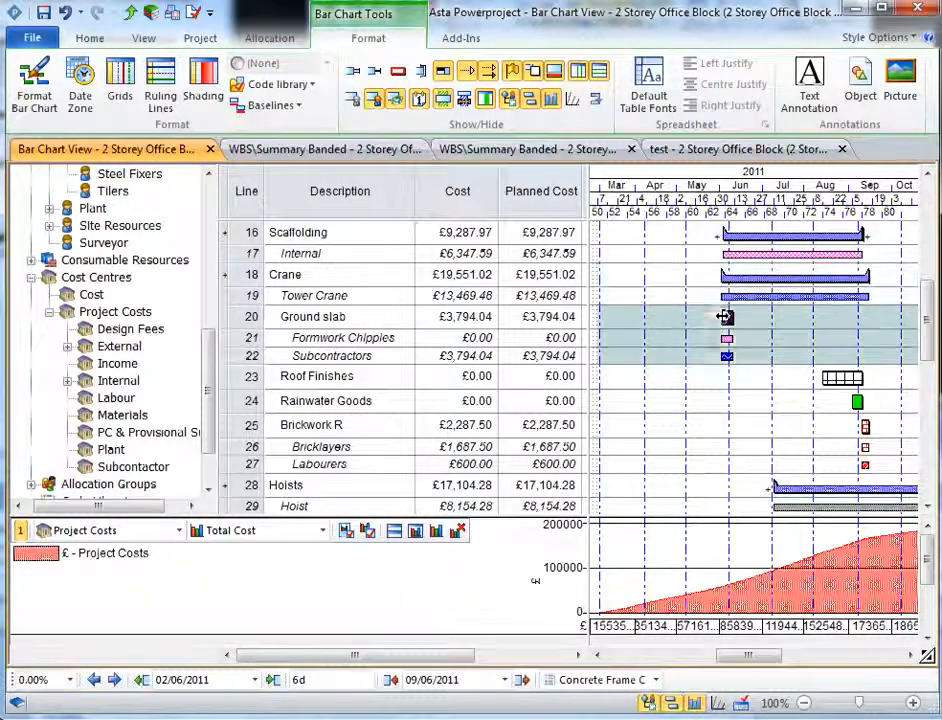
pyautogui.click(866, 426)
pyautogui.click(782, 393)
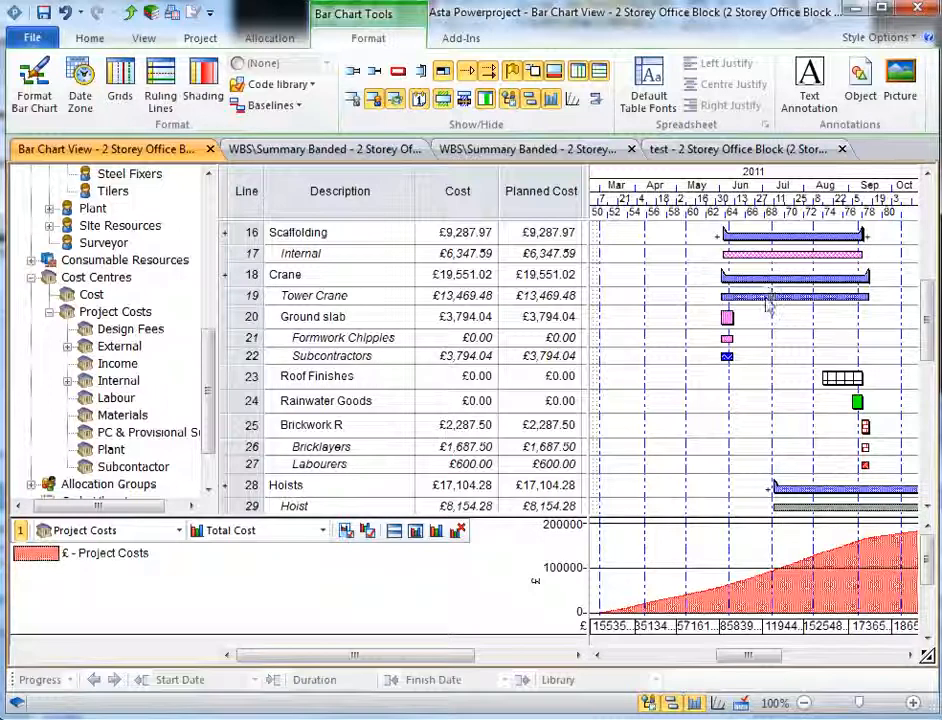
# Step: Look up the Lifting Equipment resources and inspect the cost and income rates assigned to the Tower Crane allocation
pyautogui.click(767, 298)
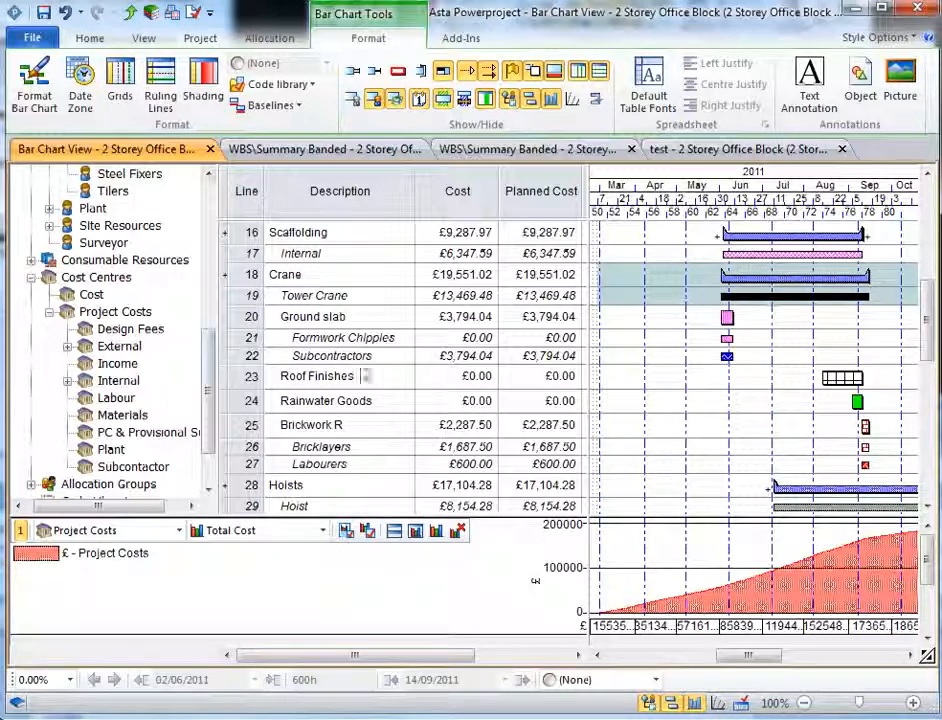
pyautogui.moveTo(206, 396); pyautogui.dragTo(210, 325)
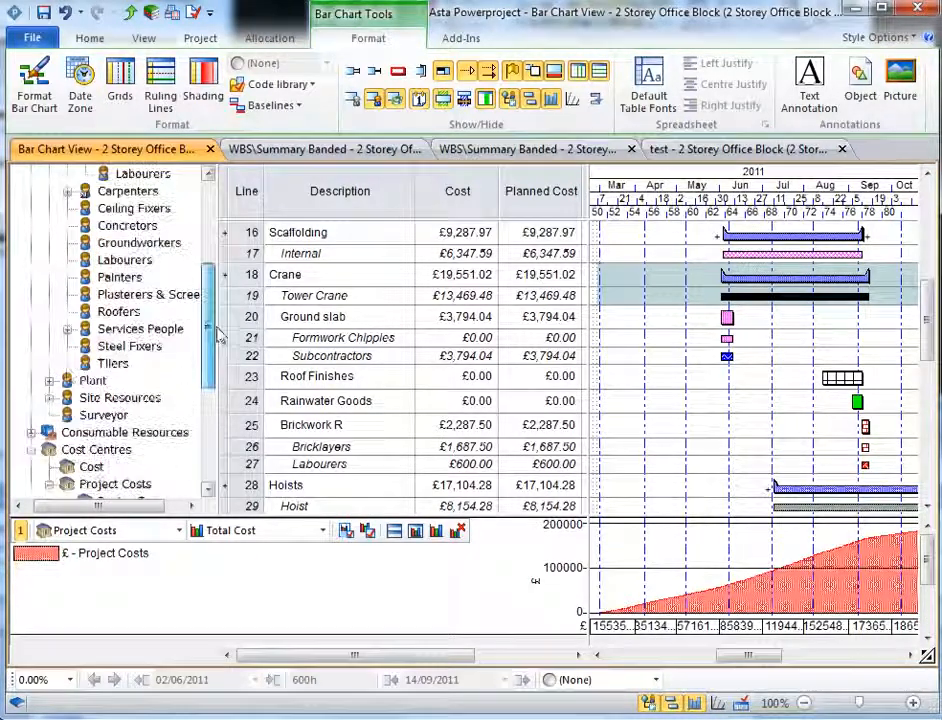
pyautogui.click(49, 381)
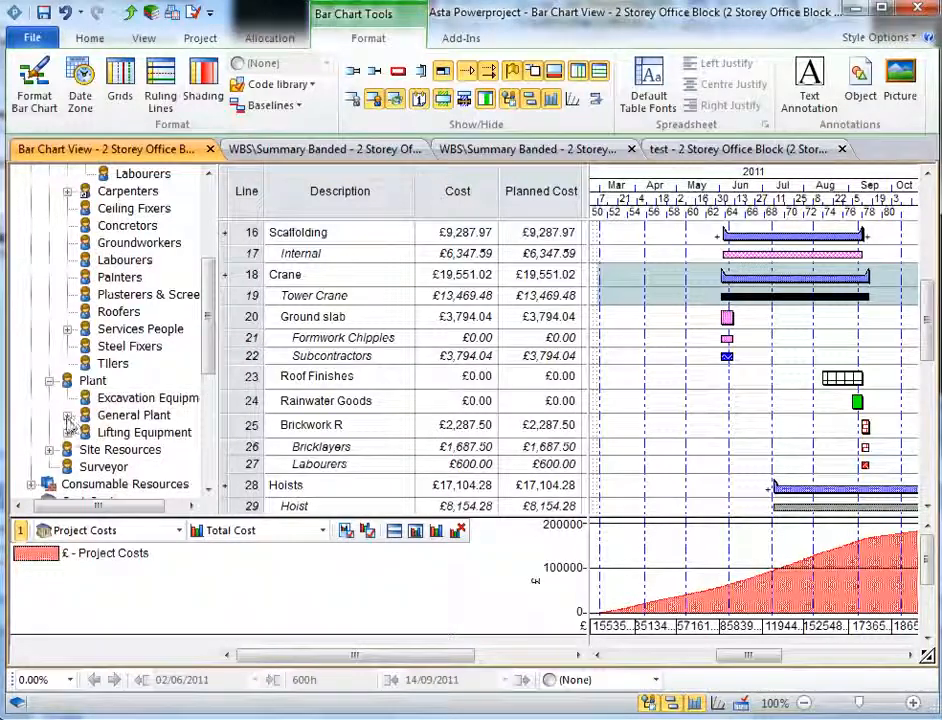
pyautogui.click(67, 415)
pyautogui.click(67, 467)
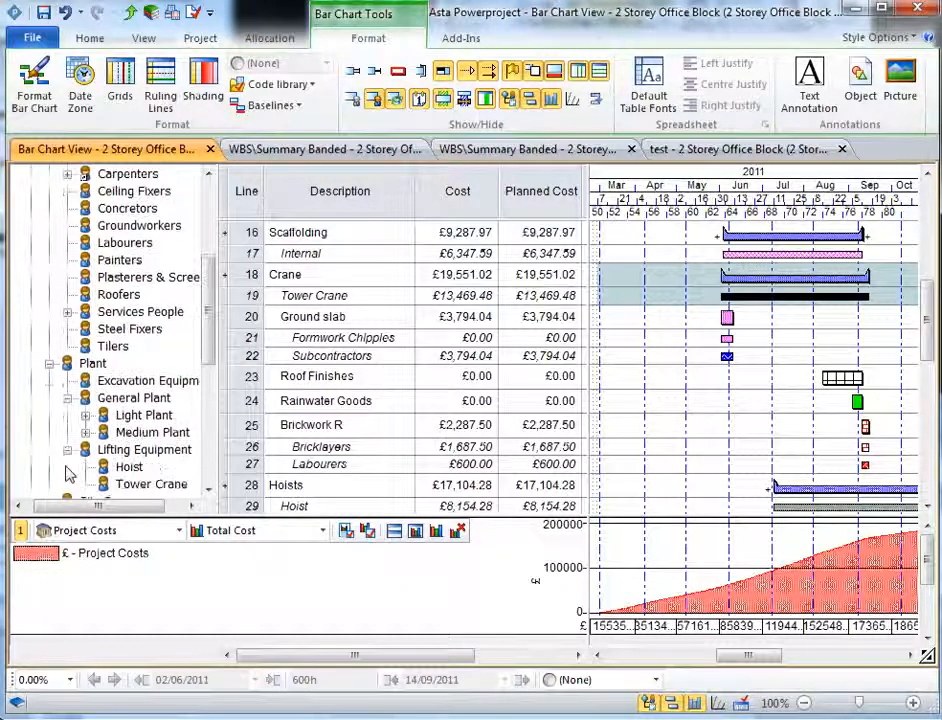
pyautogui.doubleClick(805, 305)
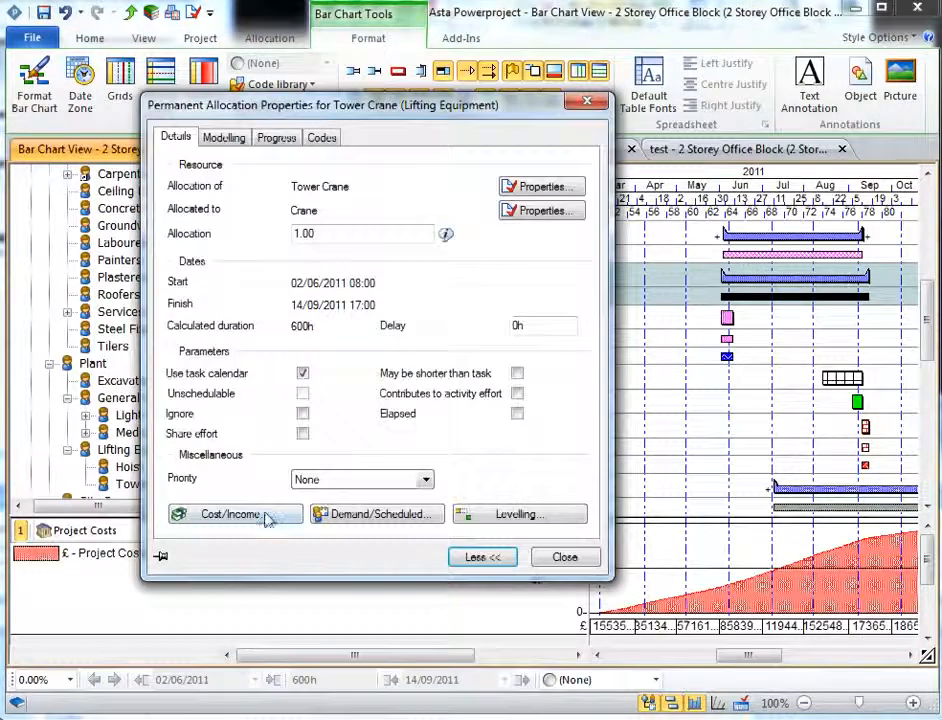
pyautogui.click(210, 513)
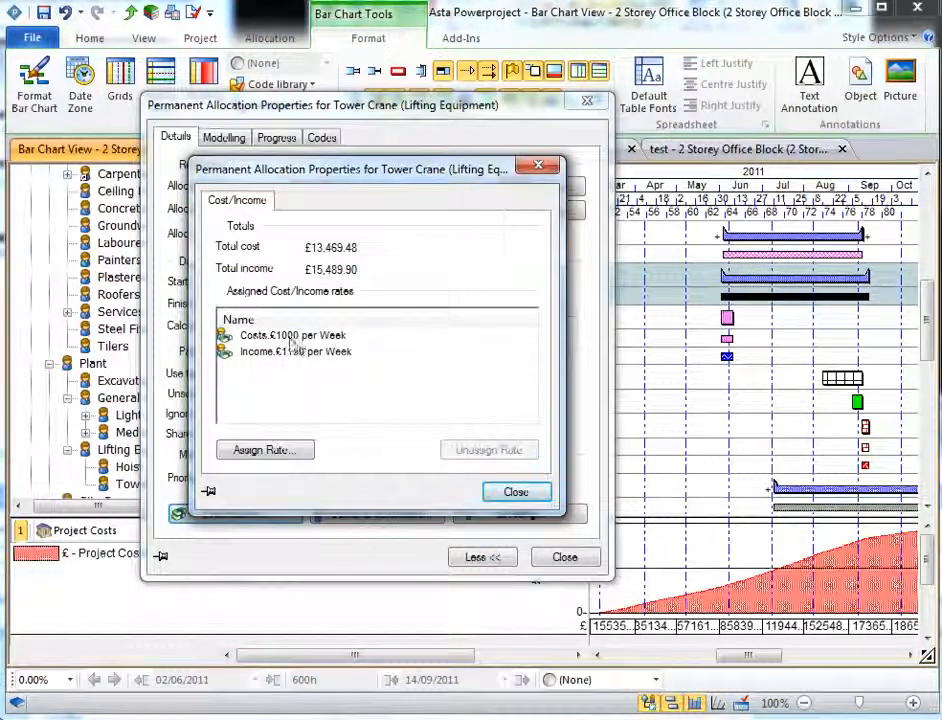
pyautogui.click(516, 492)
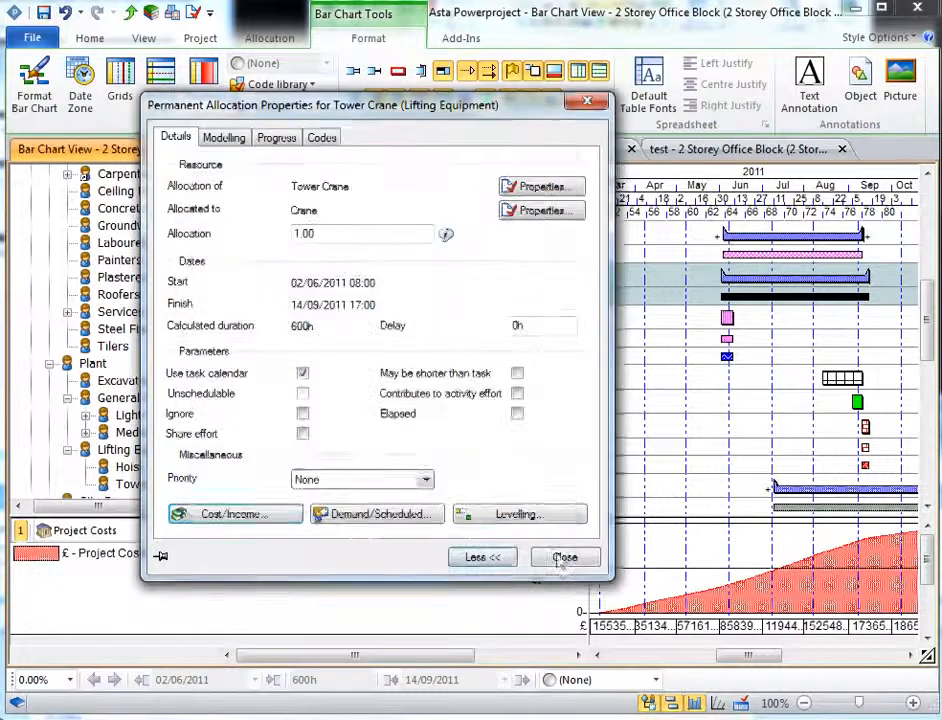
pyautogui.click(561, 555)
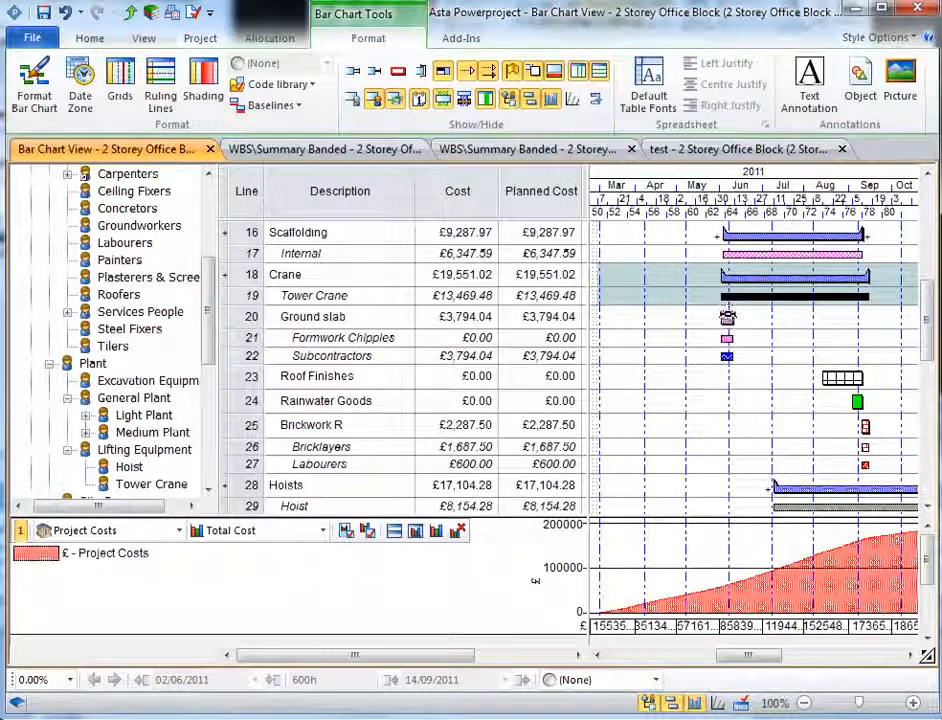
# Step: Move the Ground slab task under Crane to start on 03/05/2011, and shift it partway back towards its original dates
pyautogui.moveTo(728, 317); pyautogui.dragTo(683, 313)
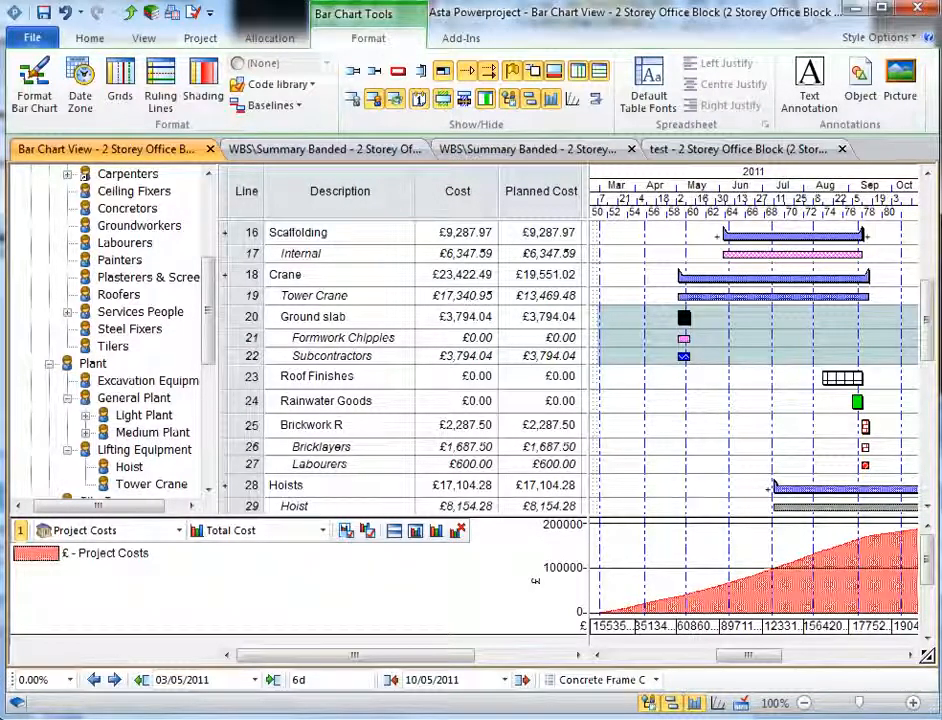
pyautogui.moveTo(684, 318); pyautogui.dragTo(708, 318)
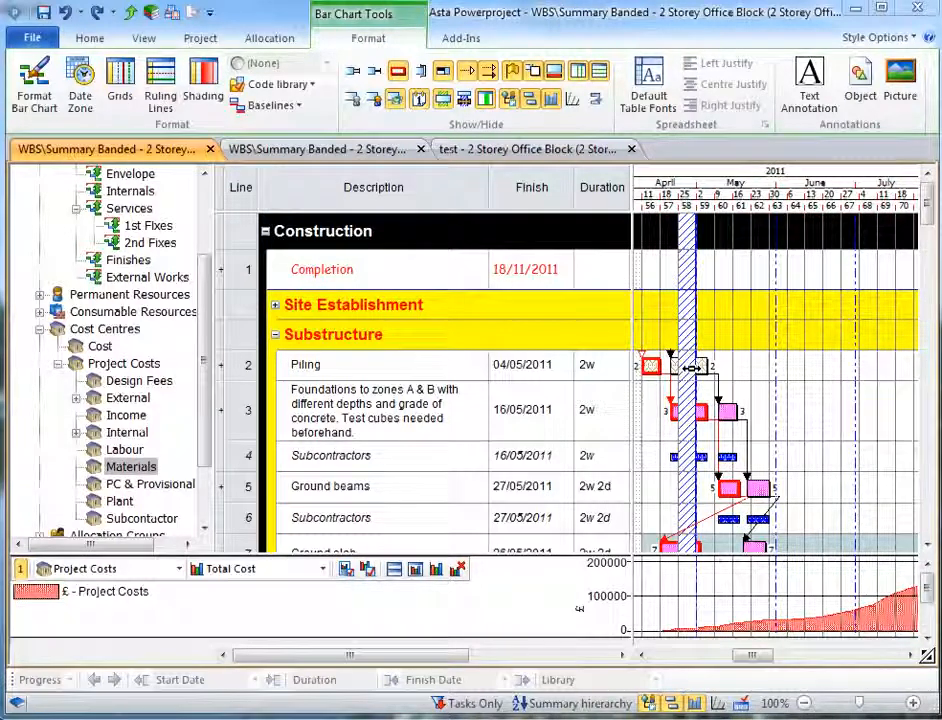
# Step: Set the Materials cost centre's default assignment to a point spend relative to task finish with a start delay of 30ed
pyautogui.moveTo(692, 368); pyautogui.dragTo(718, 368)
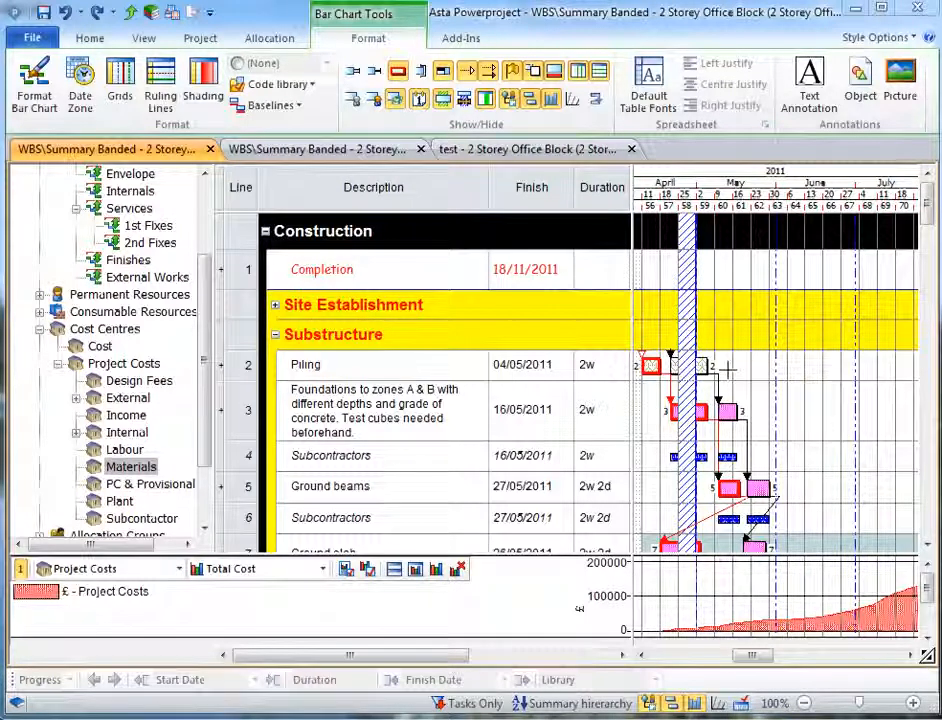
pyautogui.rightClick(140, 468)
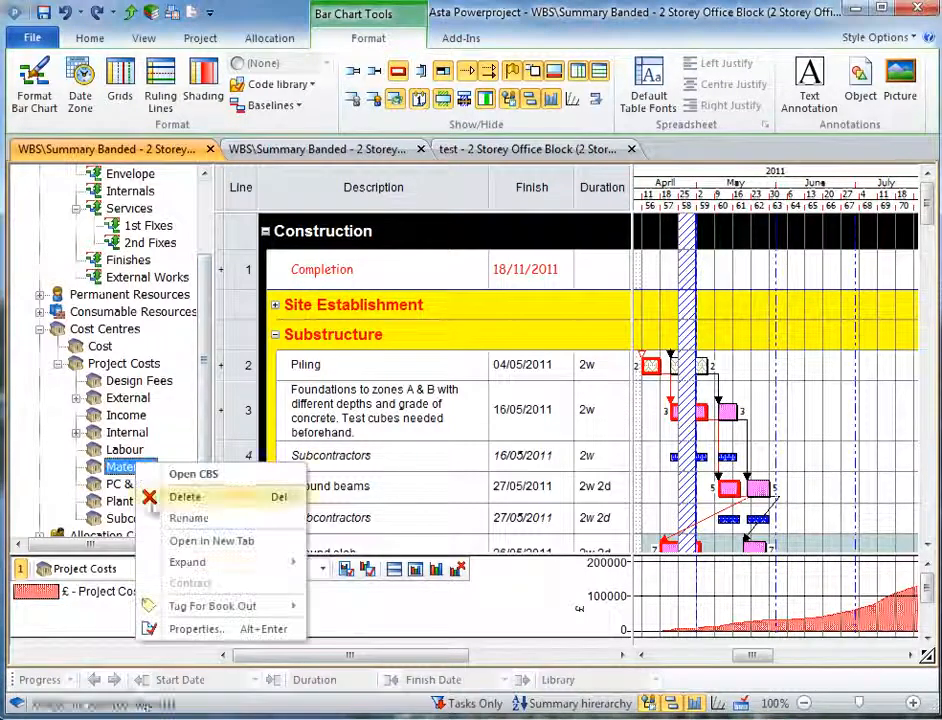
pyautogui.click(195, 629)
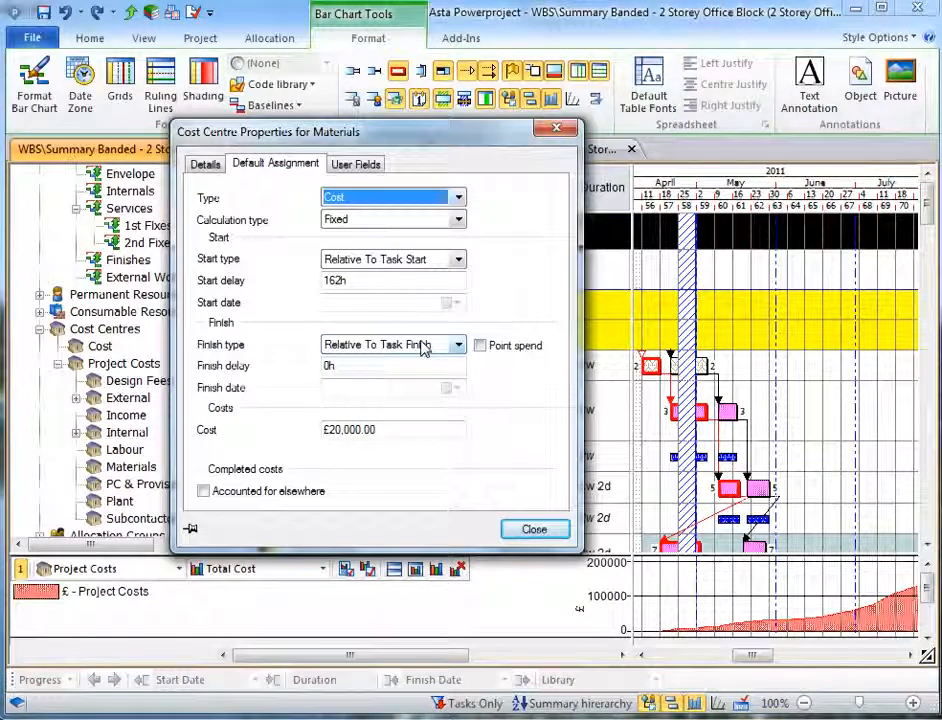
pyautogui.click(480, 345)
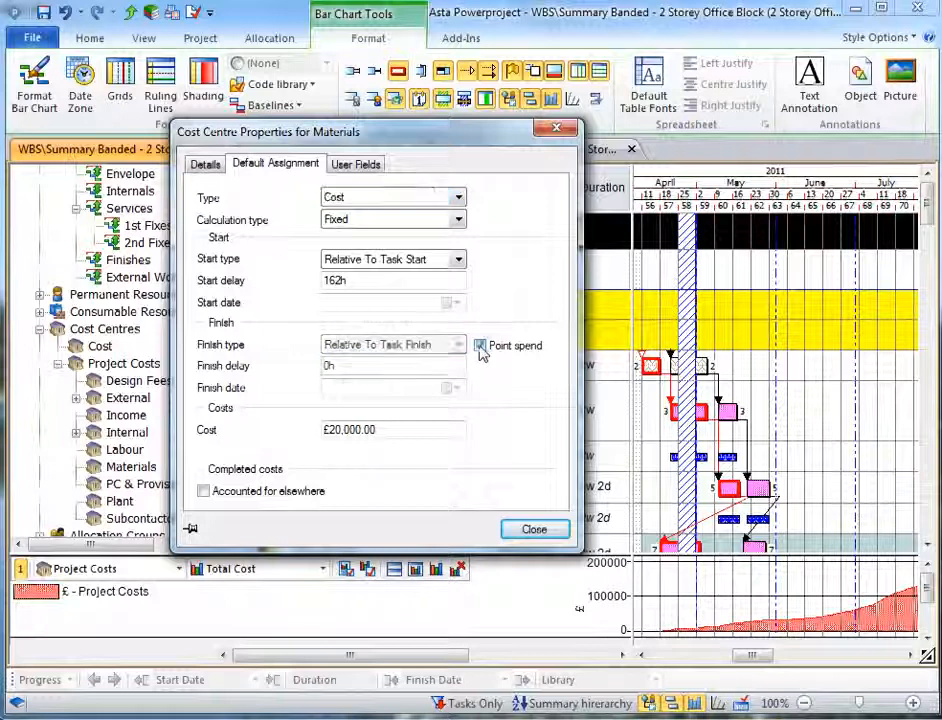
pyautogui.click(458, 260)
pyautogui.click(372, 285)
pyautogui.click(370, 280)
pyautogui.moveTo(370, 280); pyautogui.dragTo(310, 283)
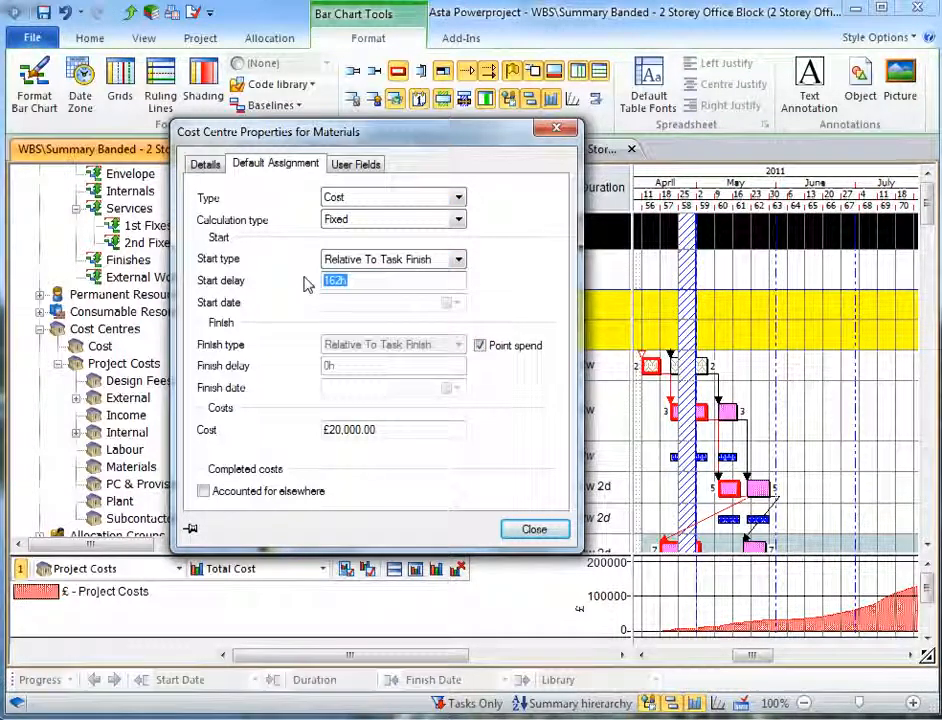
pyautogui.write('30w')
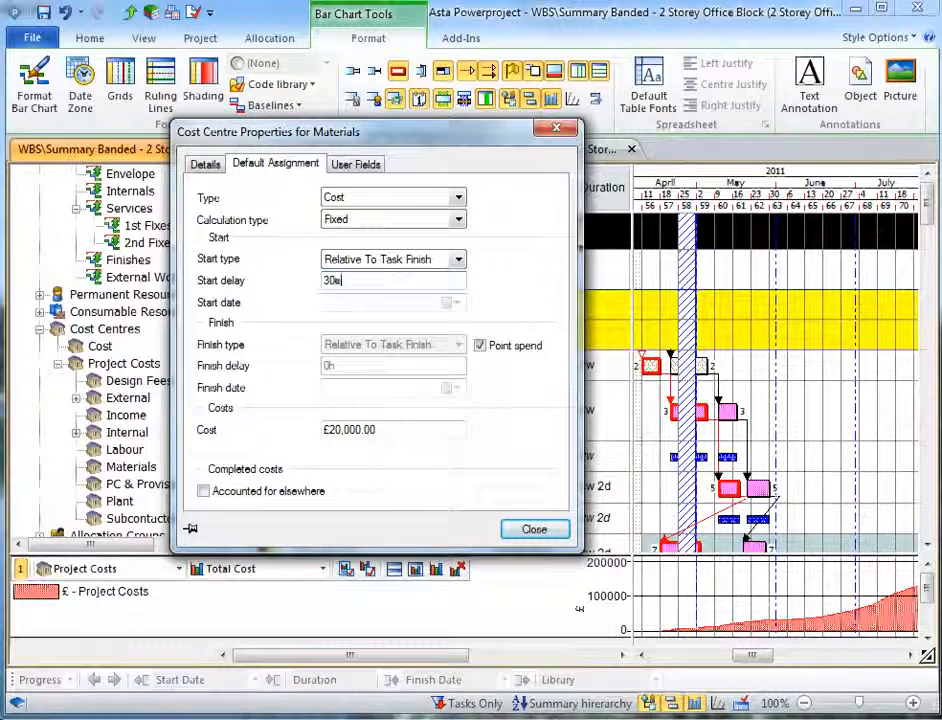
pyautogui.write('d')
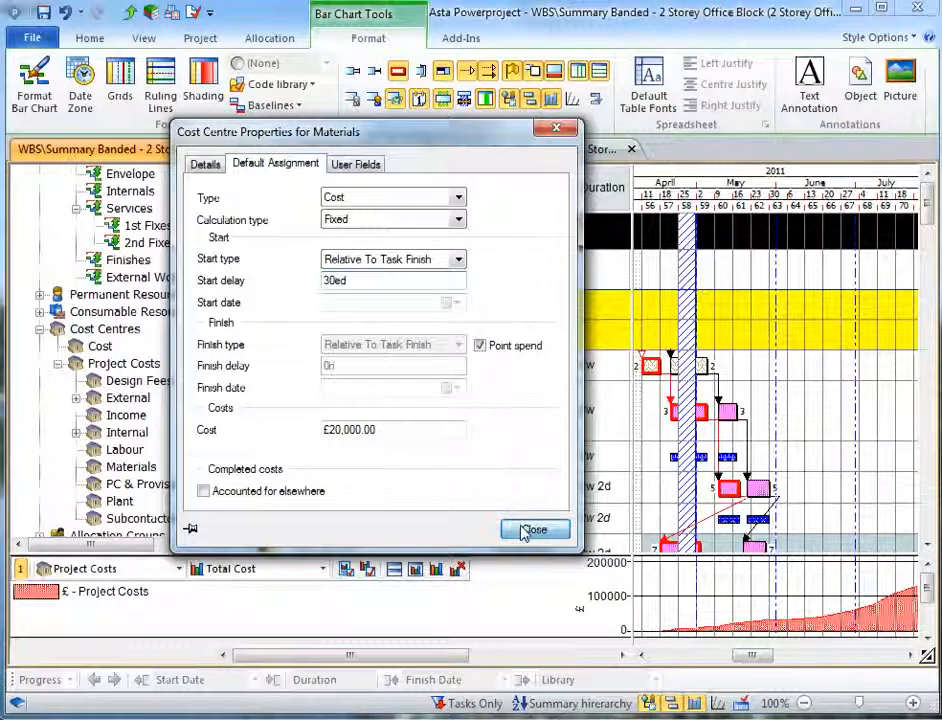
pyautogui.click(534, 529)
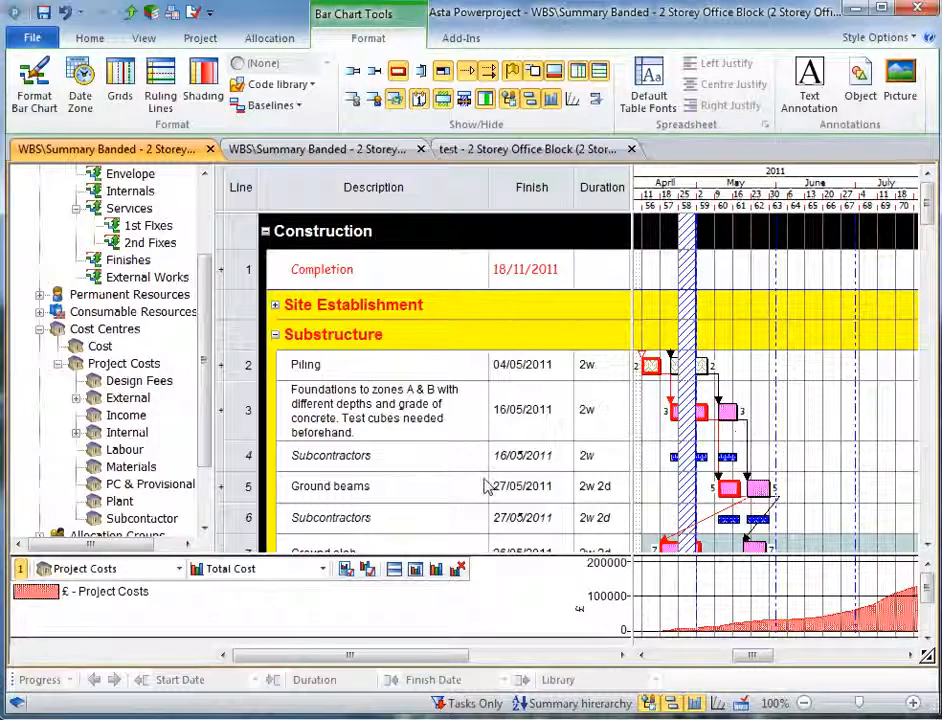
# Step: Assign the Materials cost centre to the Piling task in Substructure
pyautogui.moveTo(140, 470); pyautogui.dragTo(708, 372)
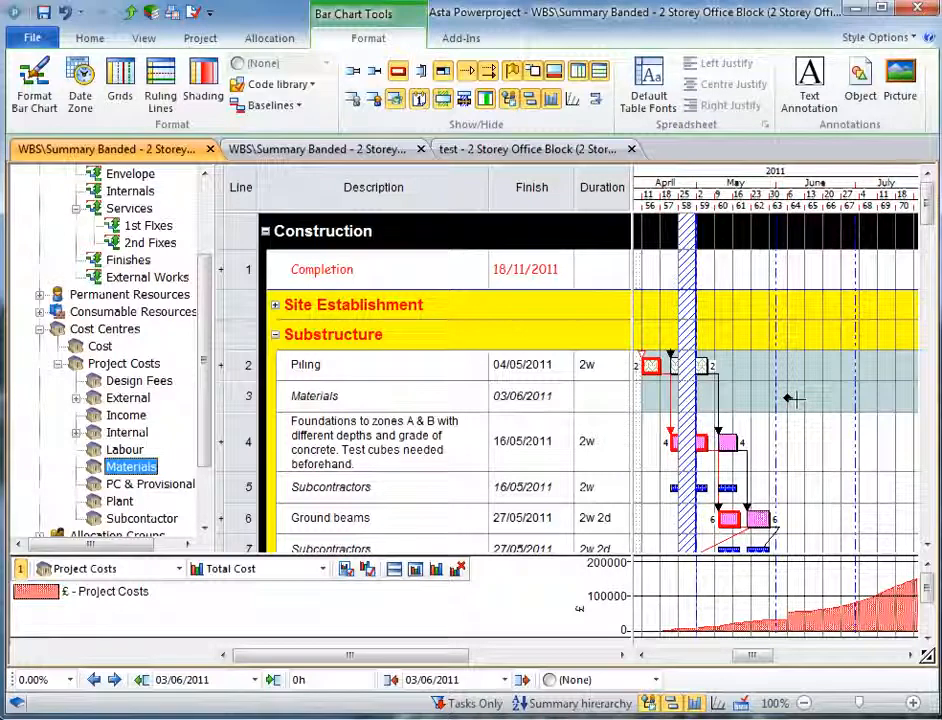
pyautogui.click(787, 430)
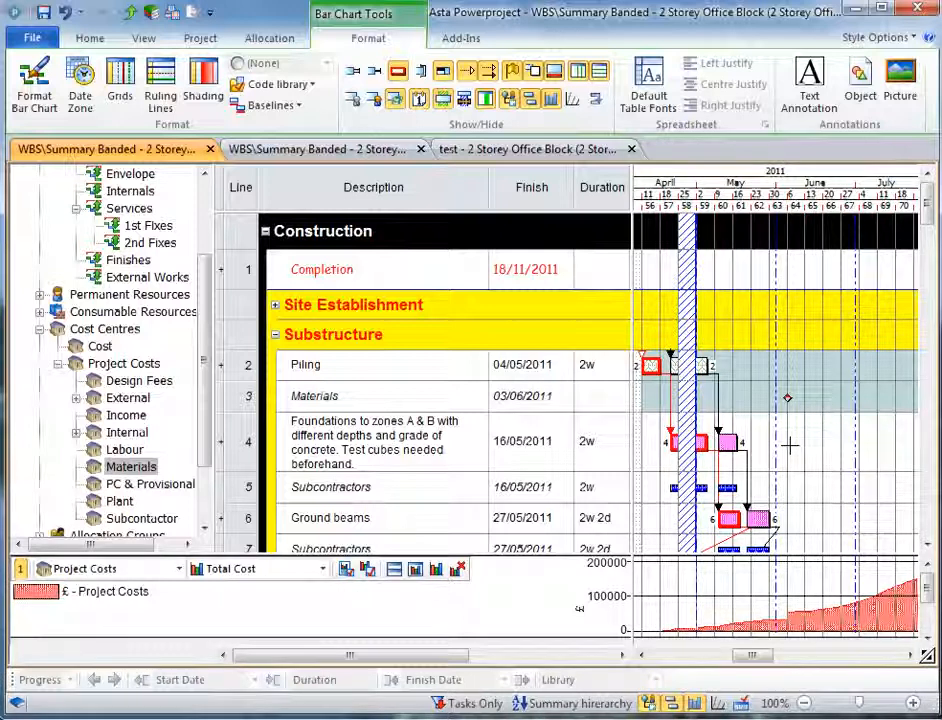
# Step: Test the linked Materials cost by moving the Piling task through several dates, ending with a start on 16/05/2011
pyautogui.moveTo(702, 365); pyautogui.dragTo(745, 366)
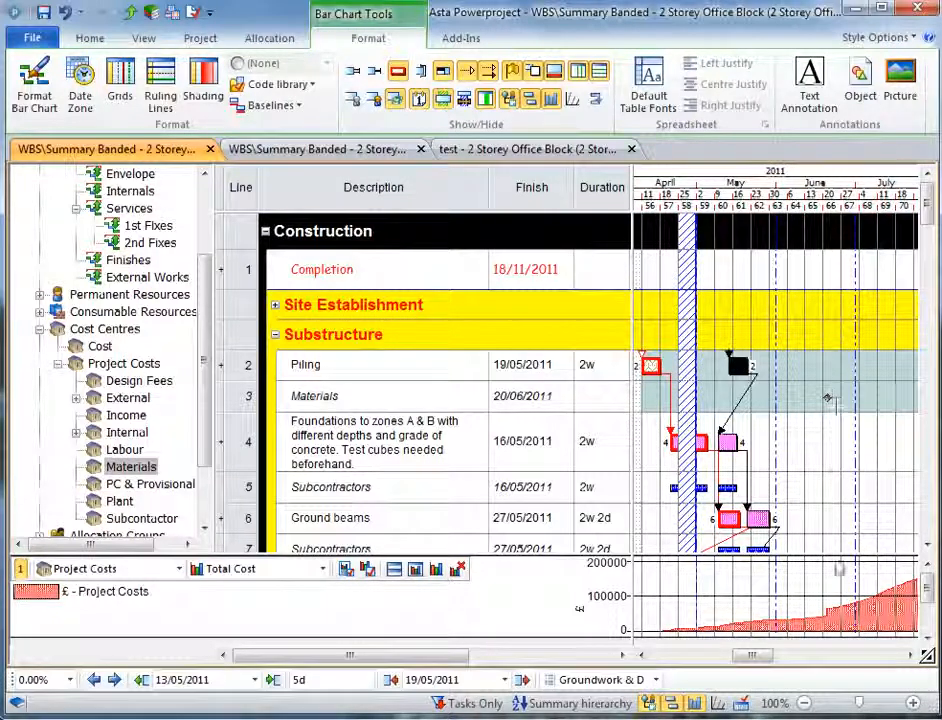
pyautogui.moveTo(760, 376); pyautogui.dragTo(792, 386)
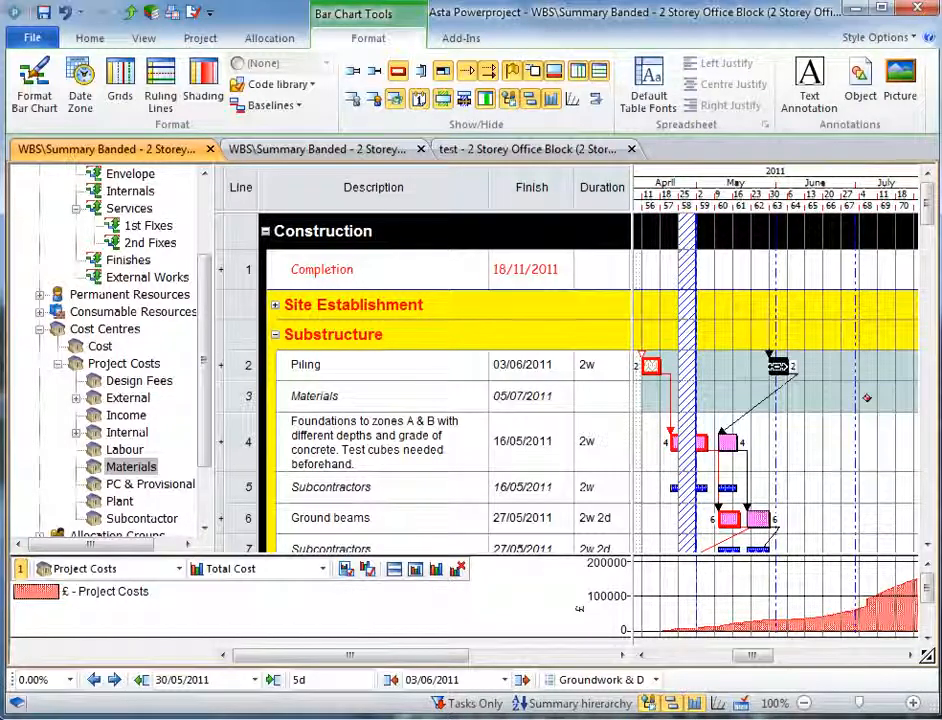
pyautogui.hotkey('ctrl', 'z')
pyautogui.hotkey('ctrl', 'z')
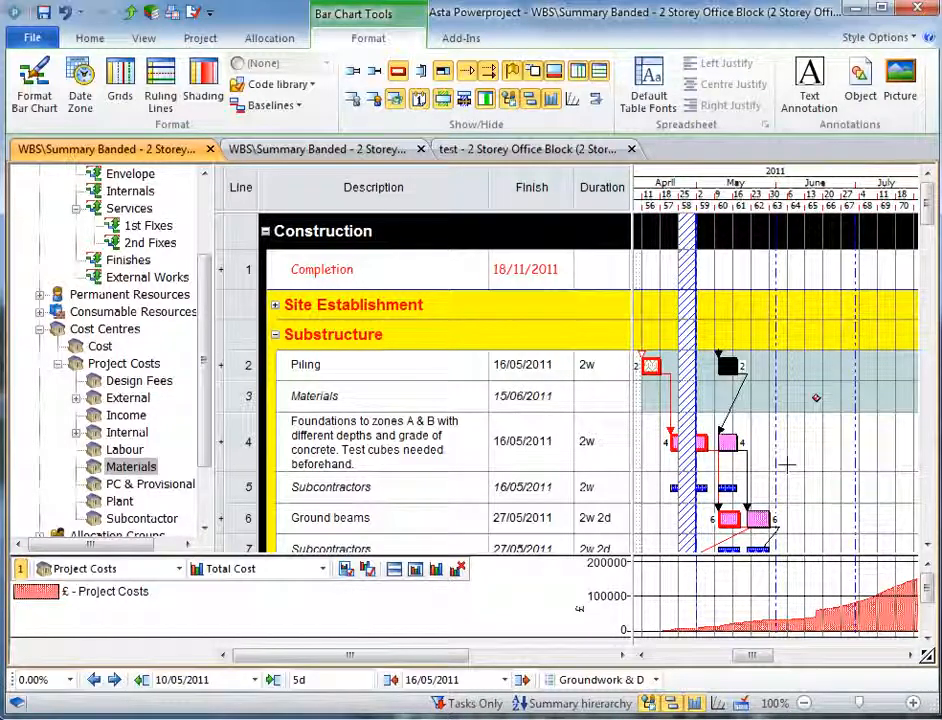
pyautogui.moveTo(728, 367); pyautogui.dragTo(741, 367)
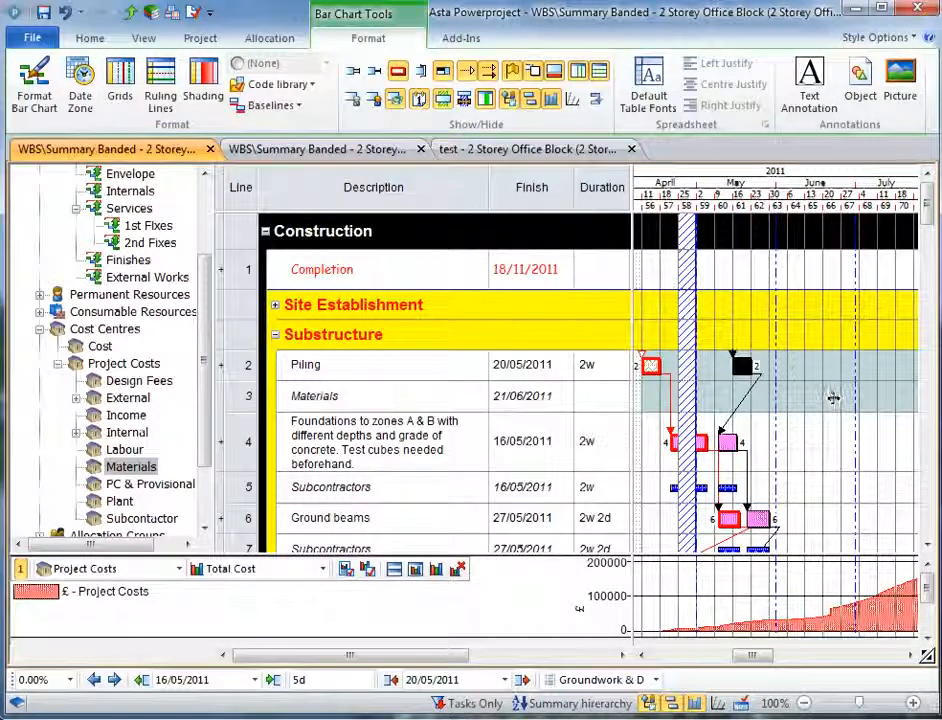
# Step: Change the start type of the Piling task's Materials cost allocation to Relative To Task Start
pyautogui.moveTo(830, 398)
pyautogui.moveTo(731, 396); pyautogui.dragTo(831, 399)
pyautogui.click(831, 399)
pyautogui.doubleClick(831, 399)
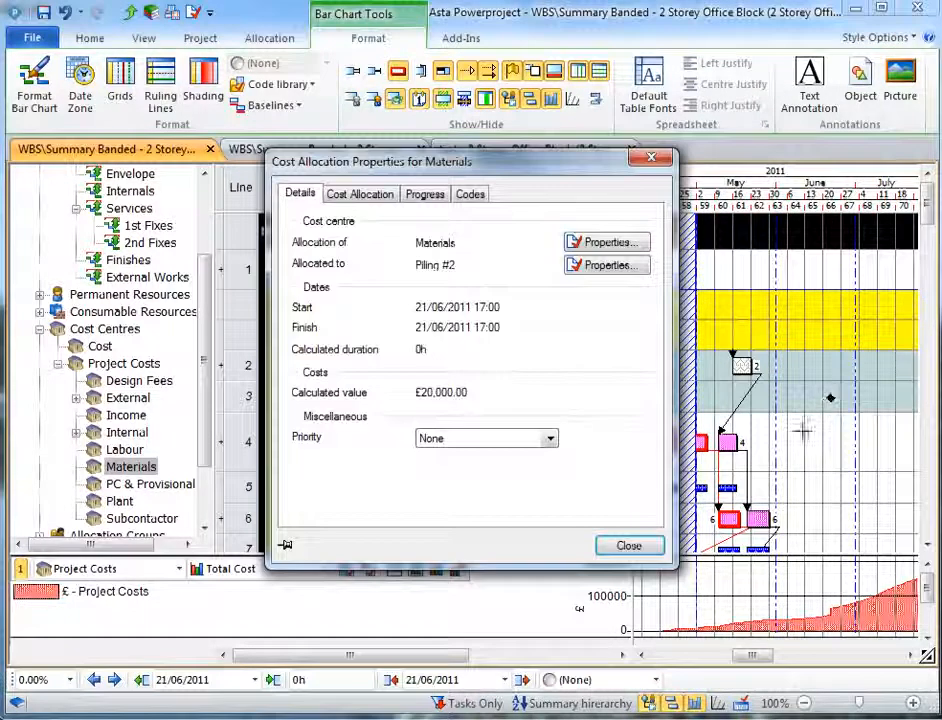
pyautogui.click(360, 193)
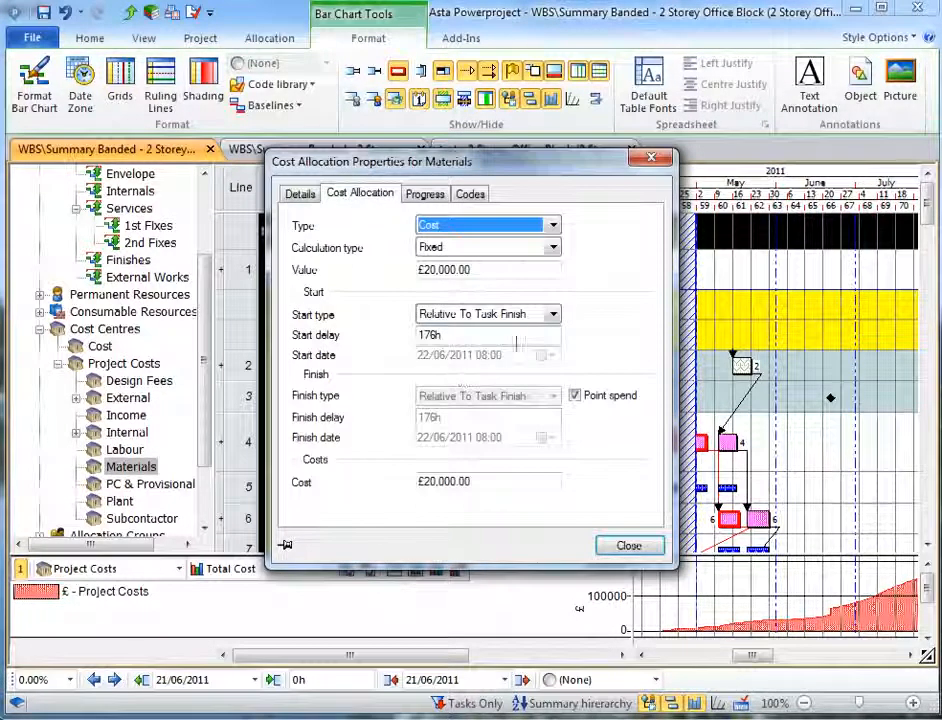
pyautogui.click(515, 314)
pyautogui.click(515, 357)
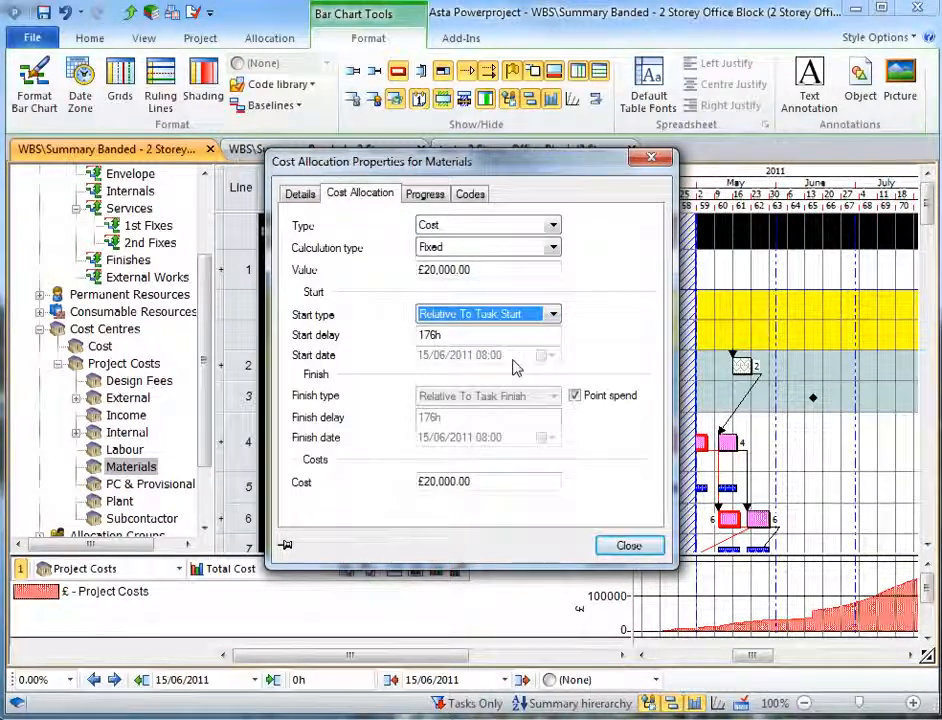
pyautogui.click(629, 545)
# Step: Assign the Materials cost centre to the Foundations to zones A & B task and set its cost to £15,000
pyautogui.moveTo(118, 478); pyautogui.dragTo(740, 452)
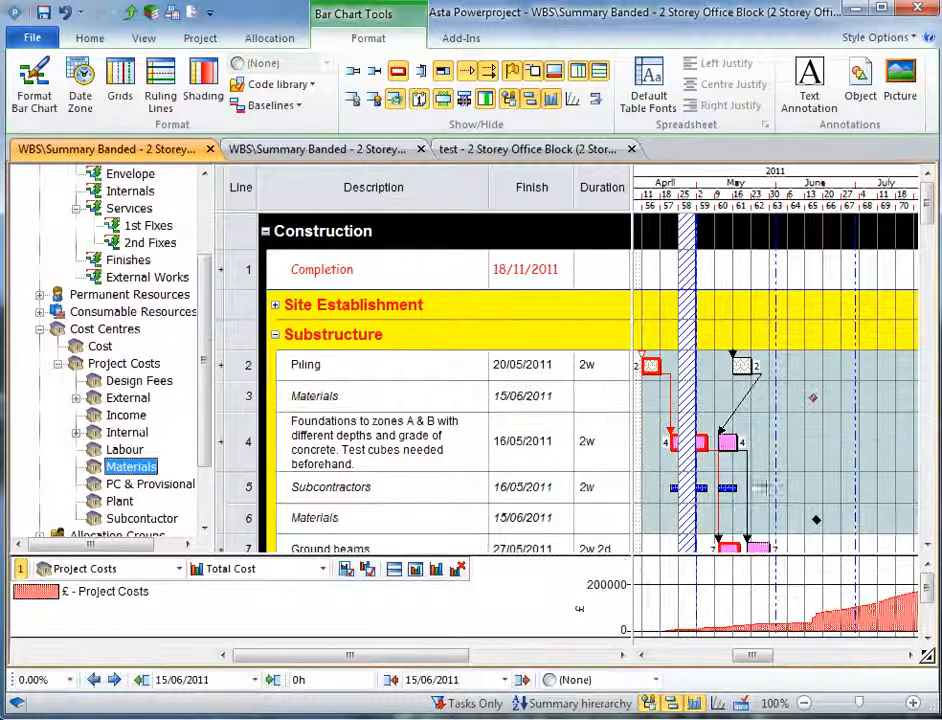
pyautogui.doubleClick(816, 520)
pyautogui.moveTo(475, 482); pyautogui.dragTo(395, 485)
pyautogui.write('15000')
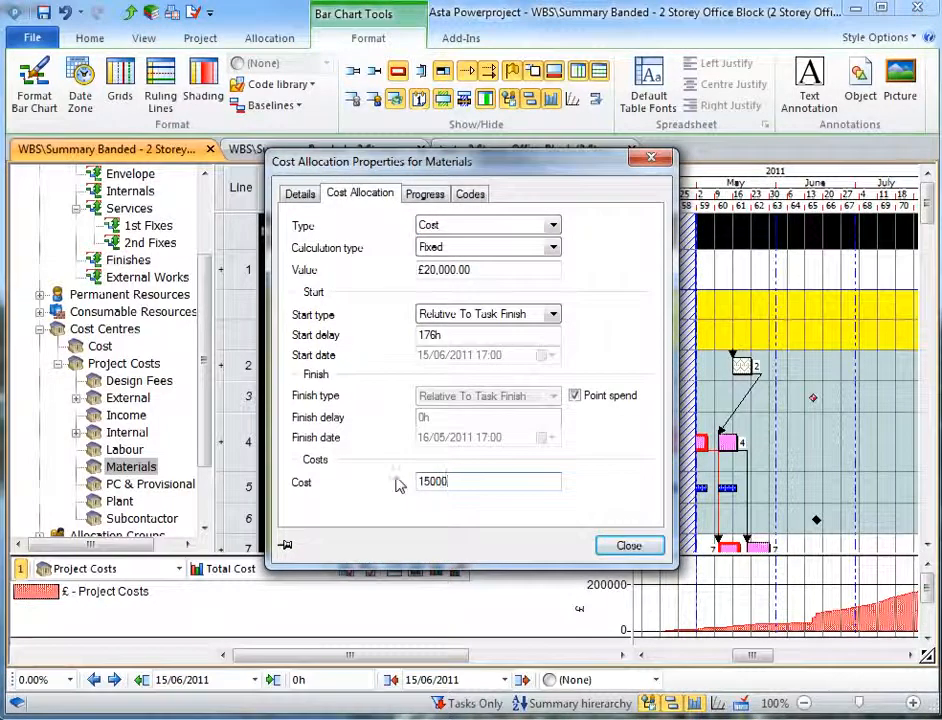
pyautogui.press('Return')
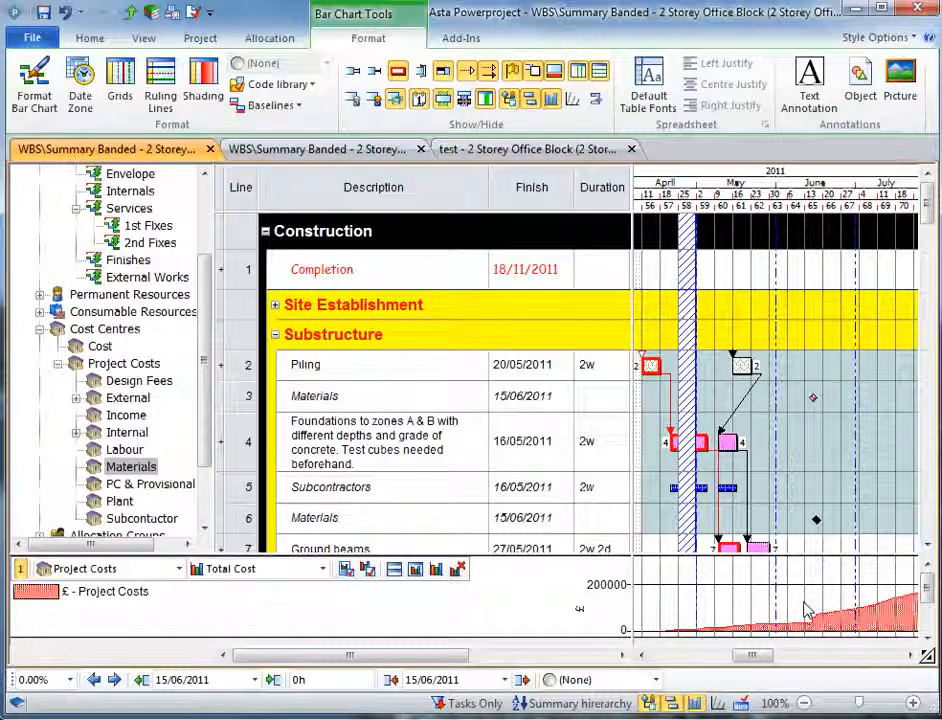
# Step: Check the cost per unit and assigned cost centres of the Common Bricks consumable resource in the Superstructure view
pyautogui.click(323, 149)
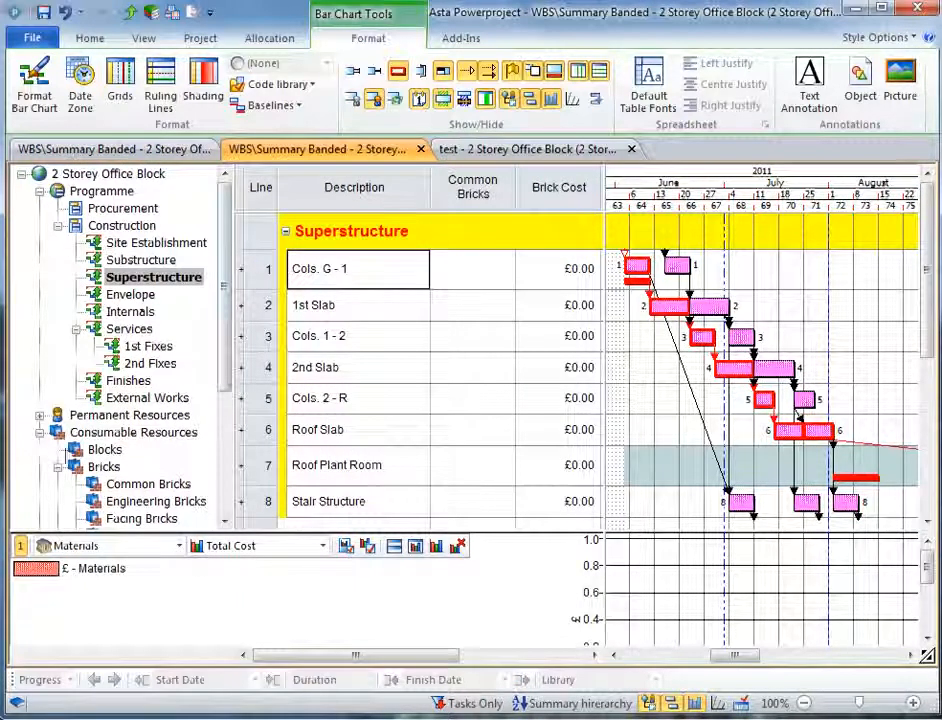
pyautogui.moveTo(223, 370); pyautogui.dragTo(227, 463)
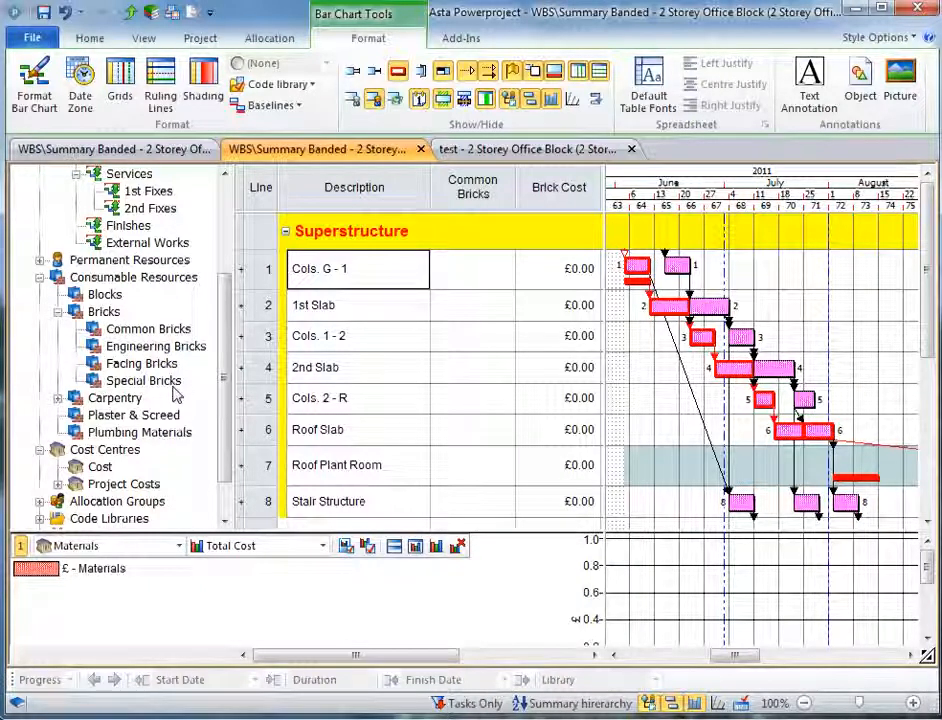
pyautogui.click(150, 329)
pyautogui.rightClick(160, 330)
pyautogui.click(218, 497)
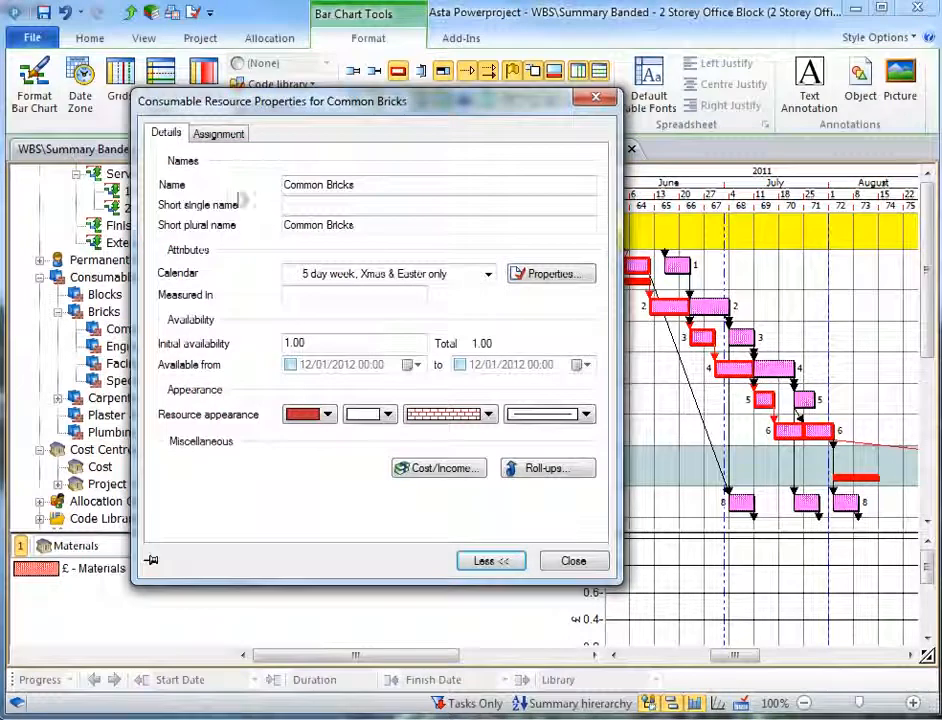
pyautogui.click(440, 478)
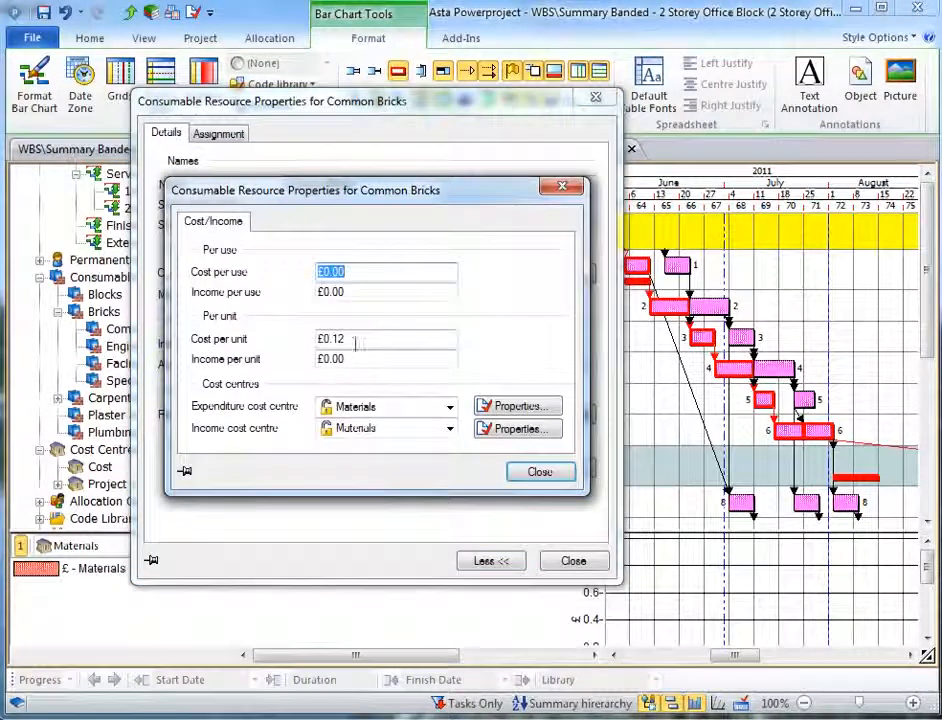
pyautogui.moveTo(357, 336); pyautogui.dragTo(311, 336)
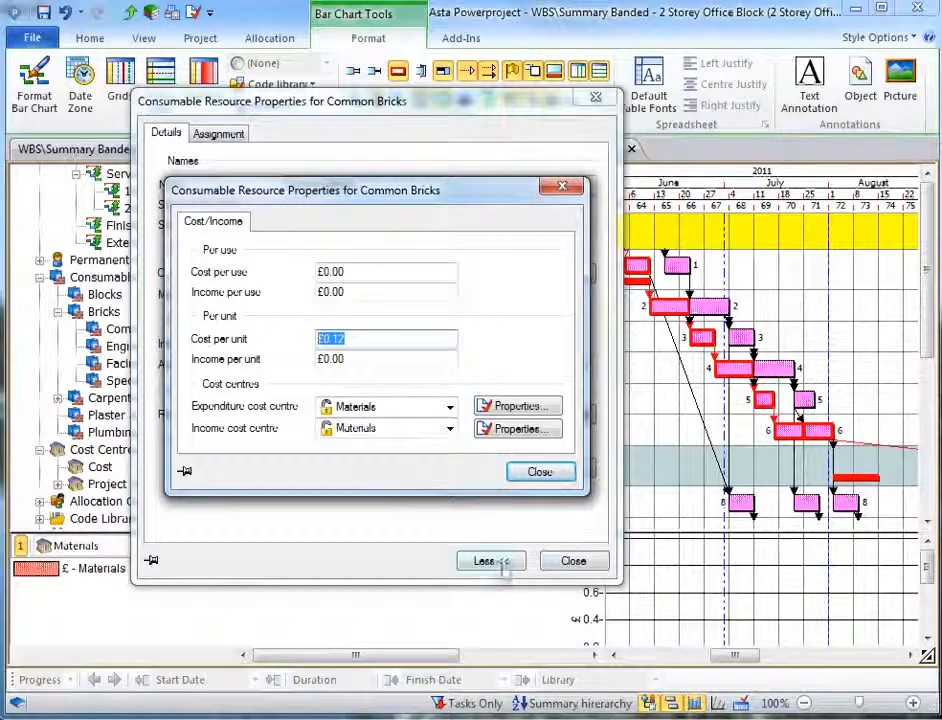
pyautogui.click(571, 561)
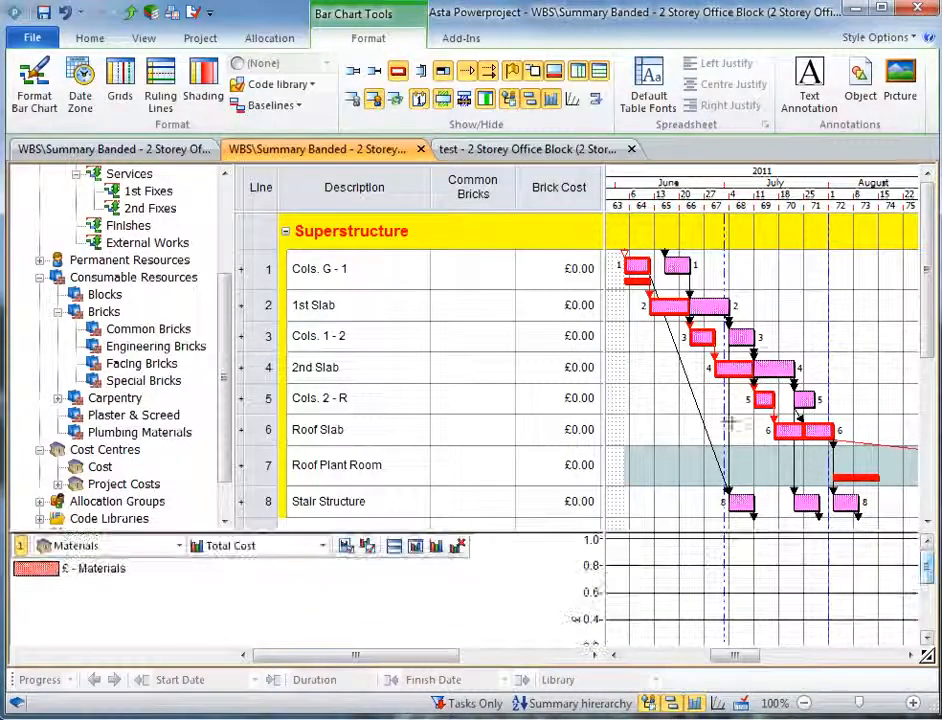
# Step: Allocate 10000 Common Bricks to Cols. G - 1 in Superstructure and move the task to start on 08/06/2011
pyautogui.moveTo(511, 527); pyautogui.dragTo(510, 490)
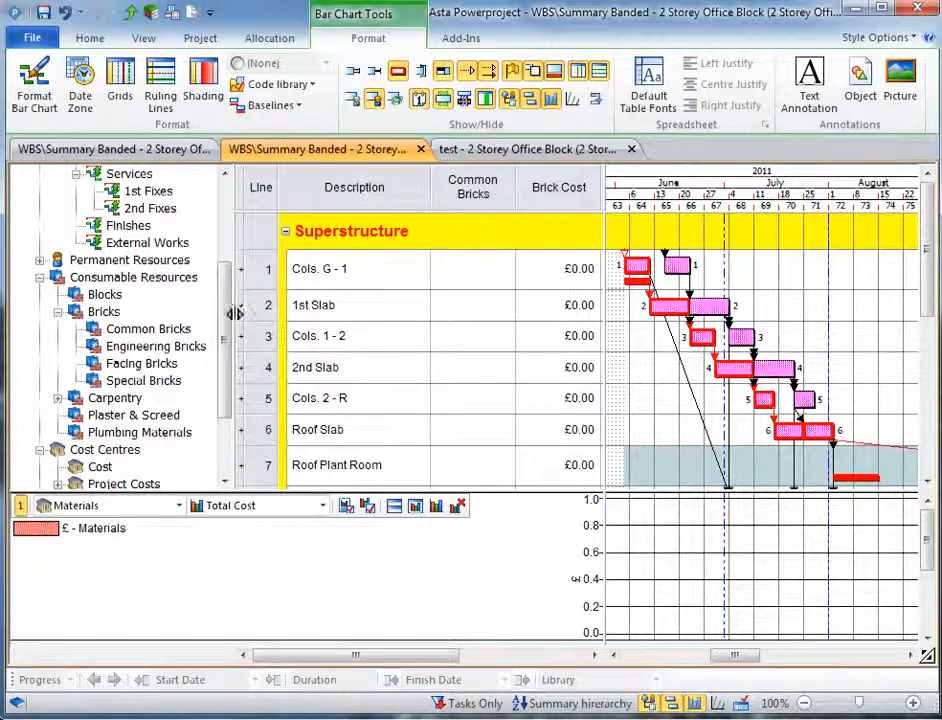
pyautogui.moveTo(225, 336); pyautogui.dragTo(222, 268)
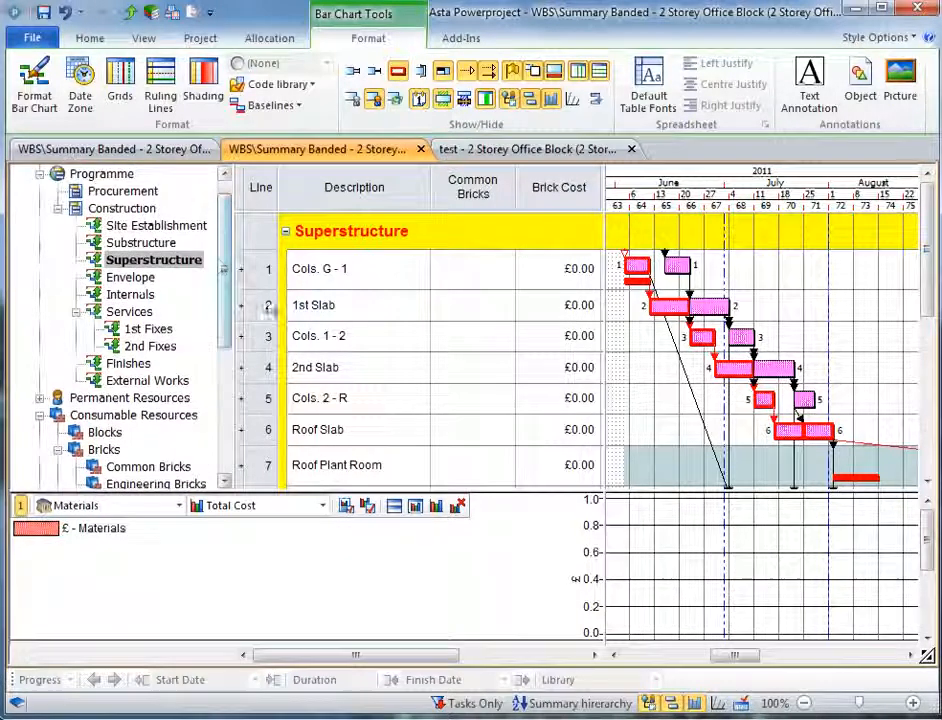
pyautogui.click(473, 269)
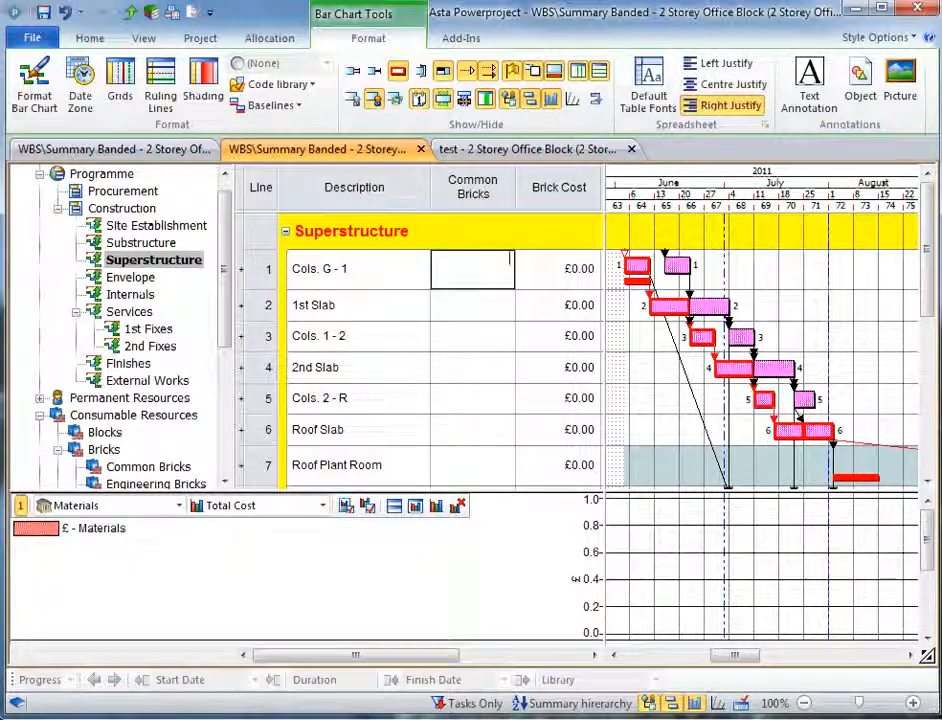
pyautogui.write('10000')
pyautogui.press('Return')
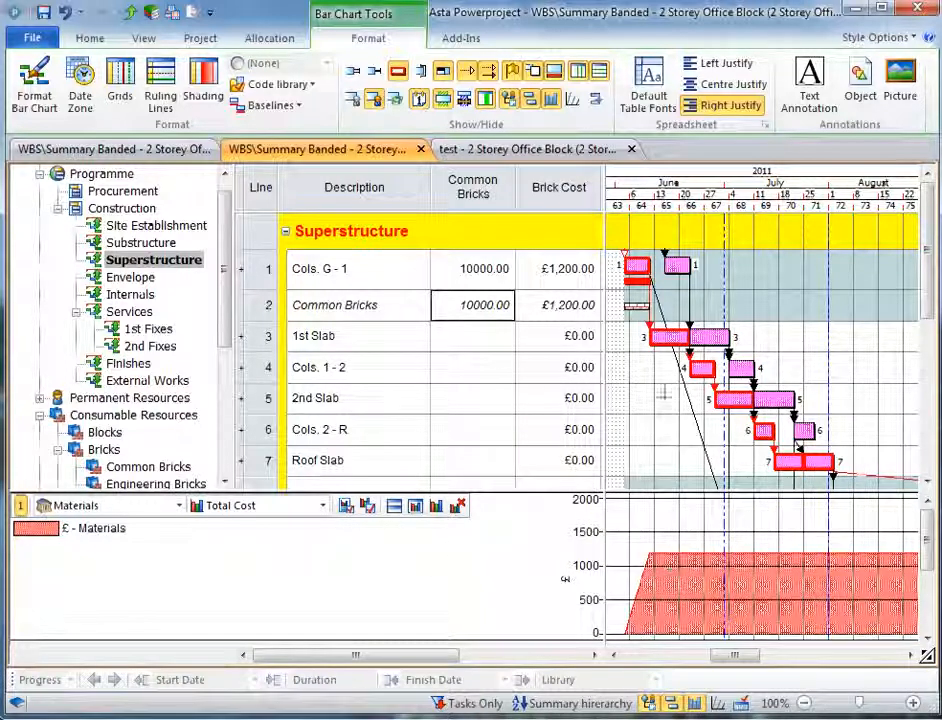
pyautogui.click(655, 264)
pyautogui.moveTo(655, 261)
pyautogui.mouseDown()
pyautogui.moveTo(676, 263)
pyautogui.moveTo(652, 264)
pyautogui.mouseUp()
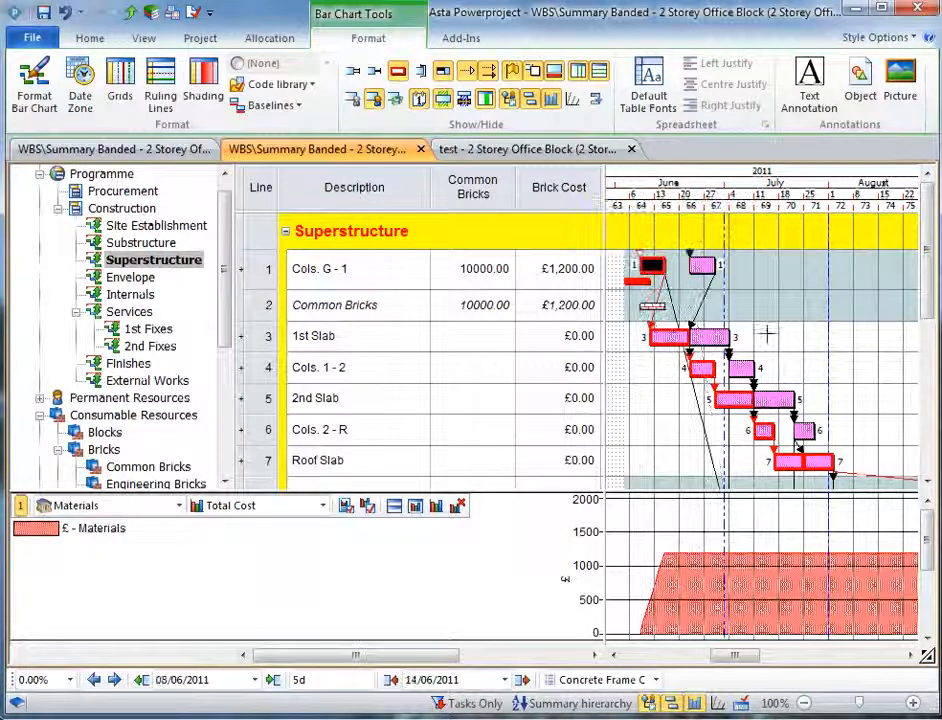
# Step: Allocate 20000 Common Bricks to the 1st Slab task and 10000 to Cols. 1 - 2
pyautogui.click(670, 336)
pyautogui.click(484, 336)
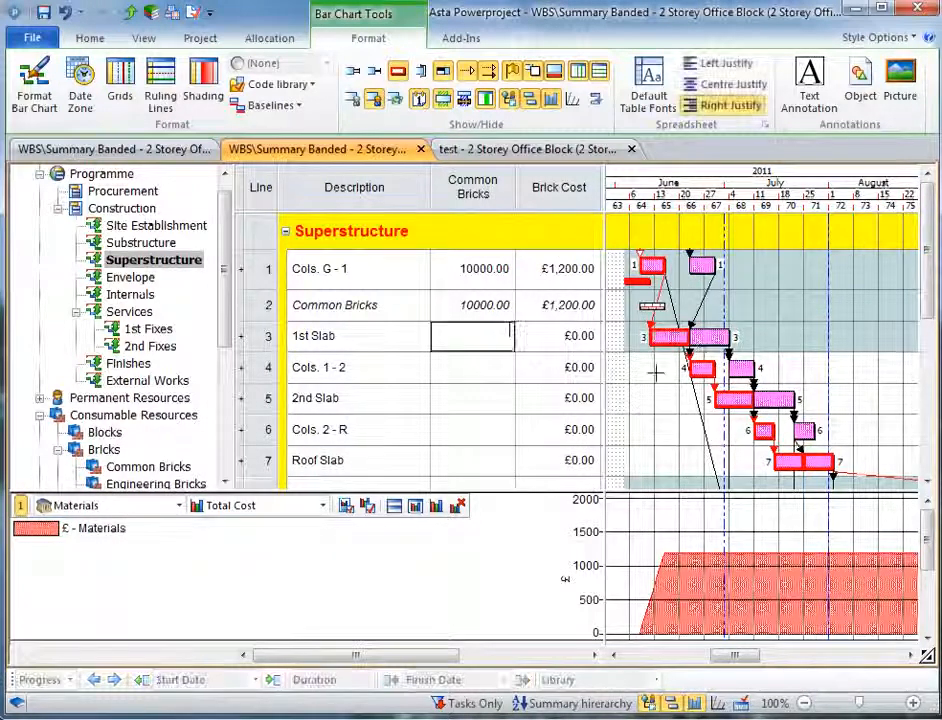
pyautogui.write('20000')
pyautogui.press('Return')
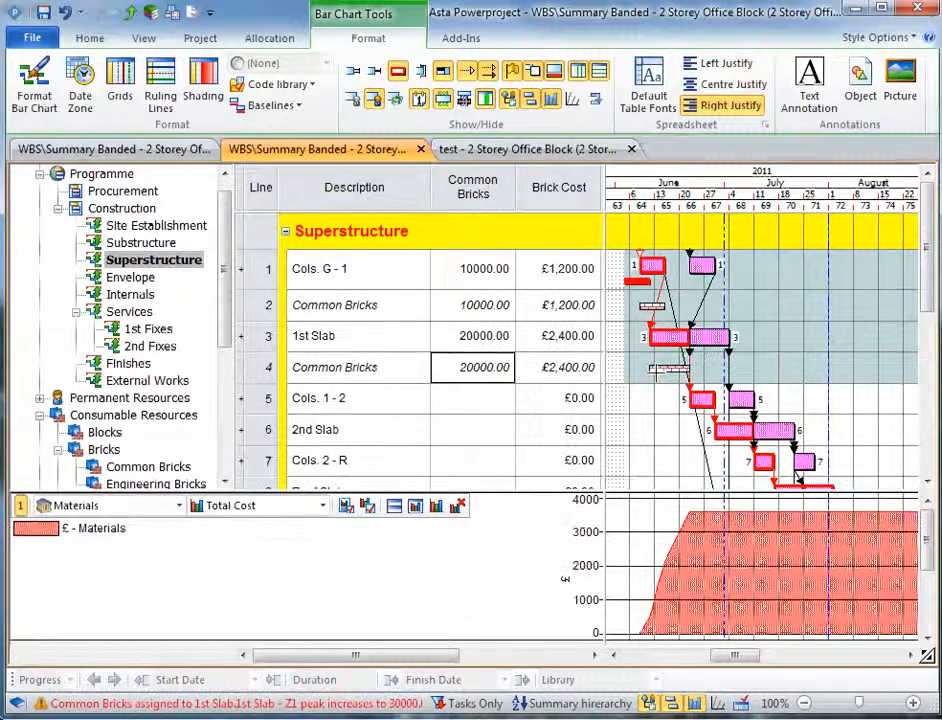
pyautogui.press('Down')
pyautogui.write('10000')
pyautogui.press('Return')
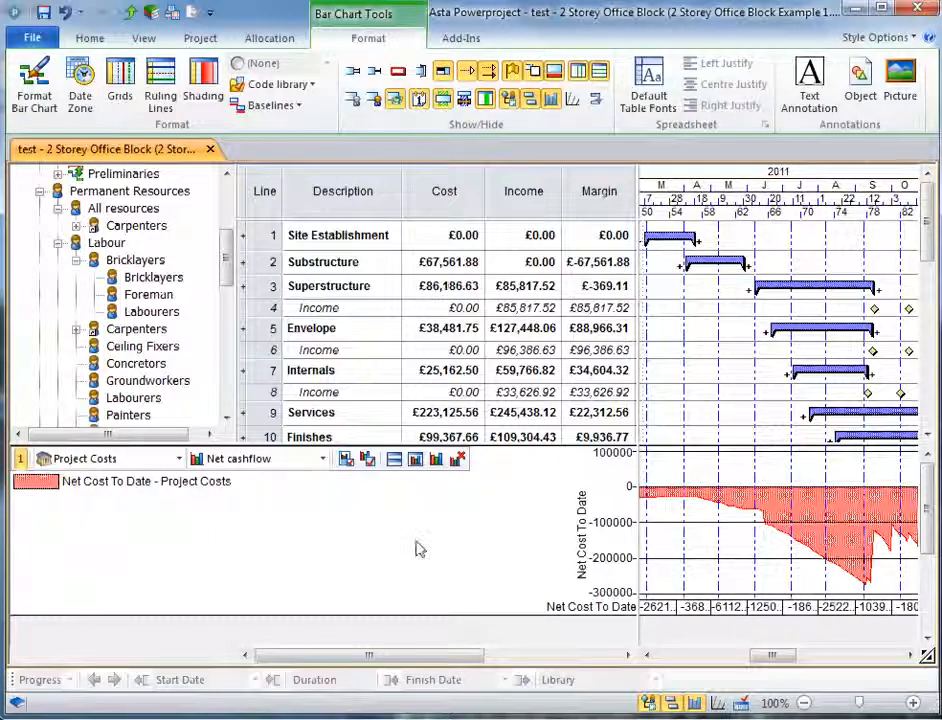
# Step: Review the cost and income rates assigned to the Foreman resource under Bricklayers
pyautogui.click(150, 295)
pyautogui.rightClick(163, 298)
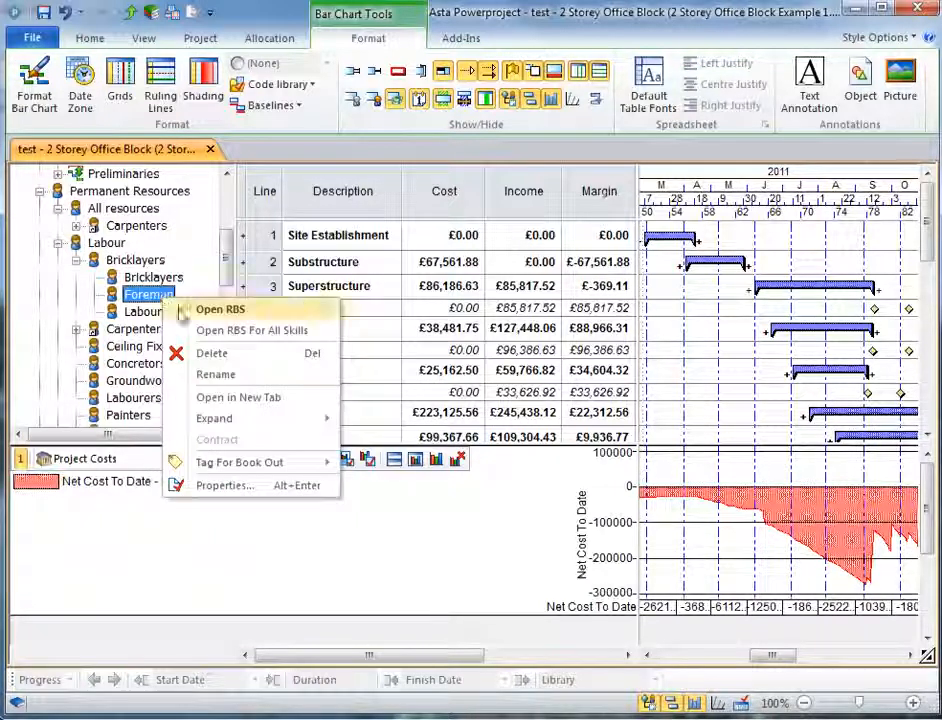
pyautogui.click(243, 488)
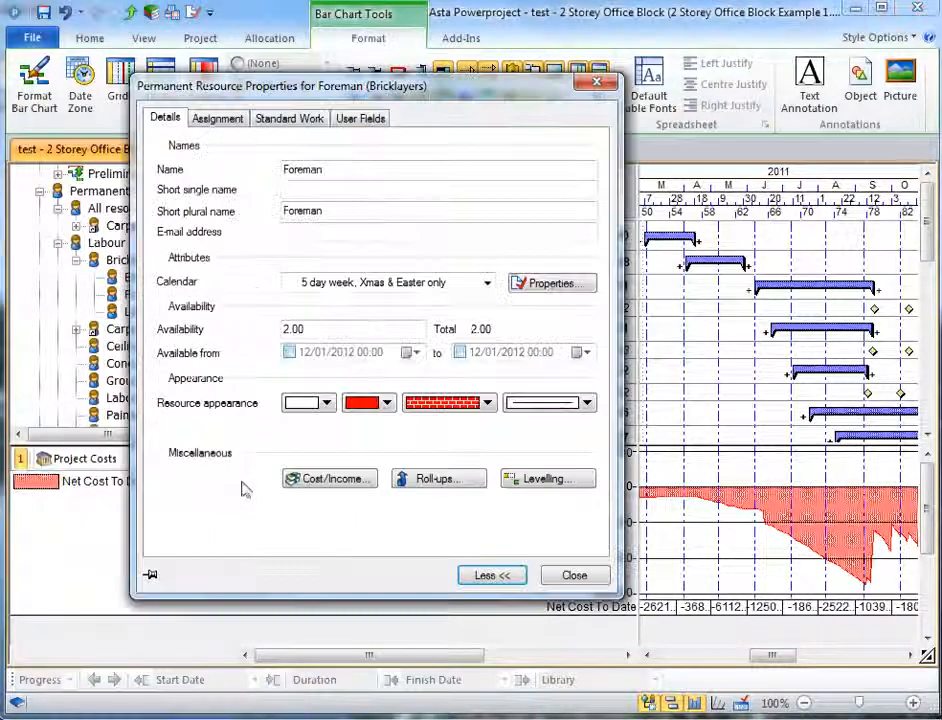
pyautogui.click(316, 477)
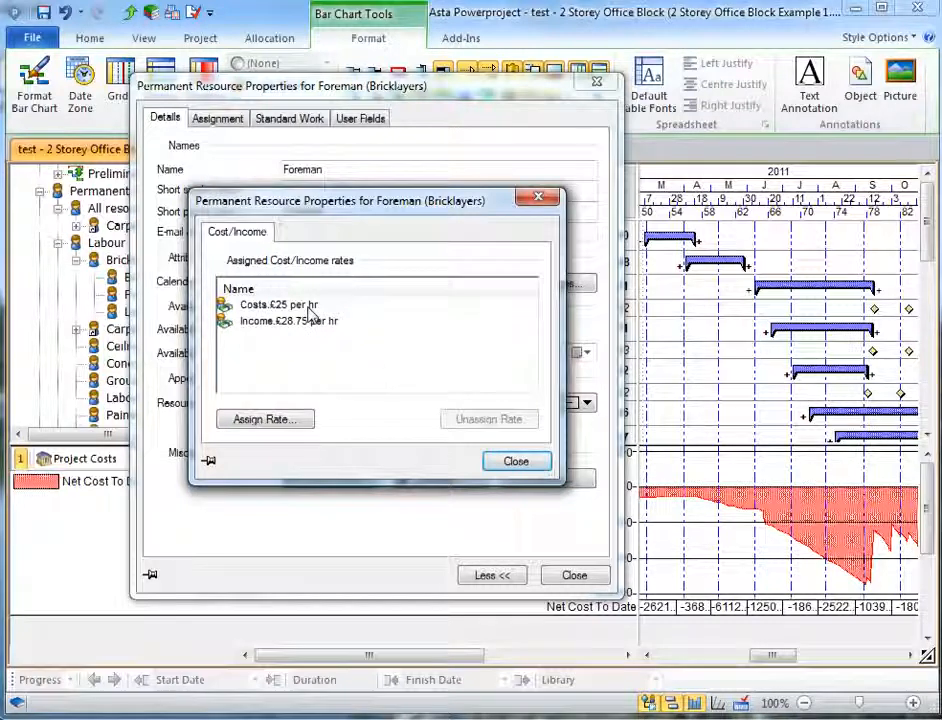
pyautogui.click(516, 462)
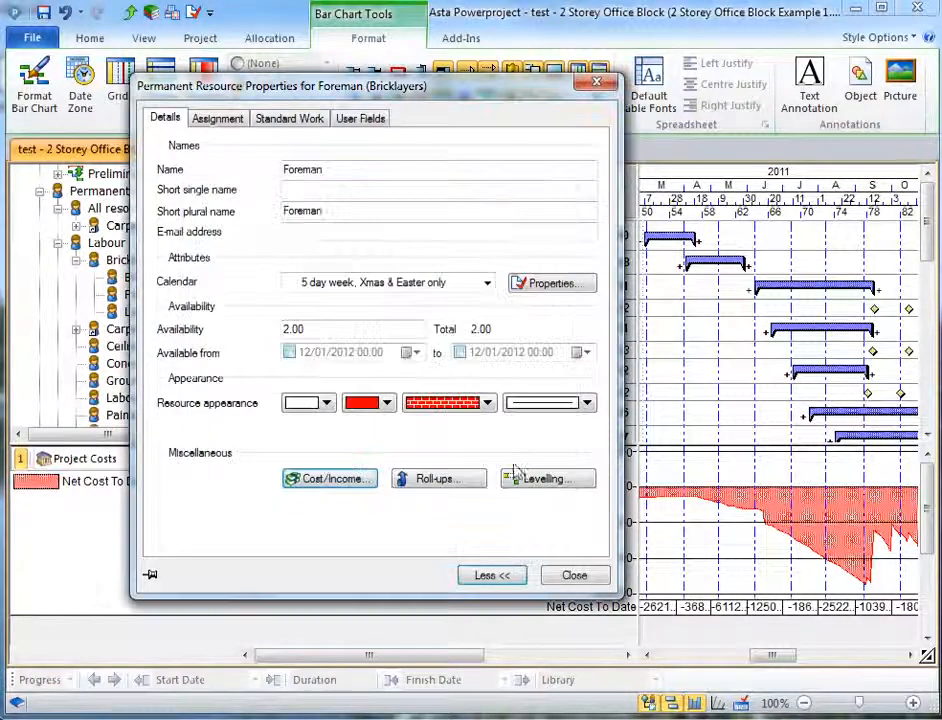
pyautogui.click(573, 574)
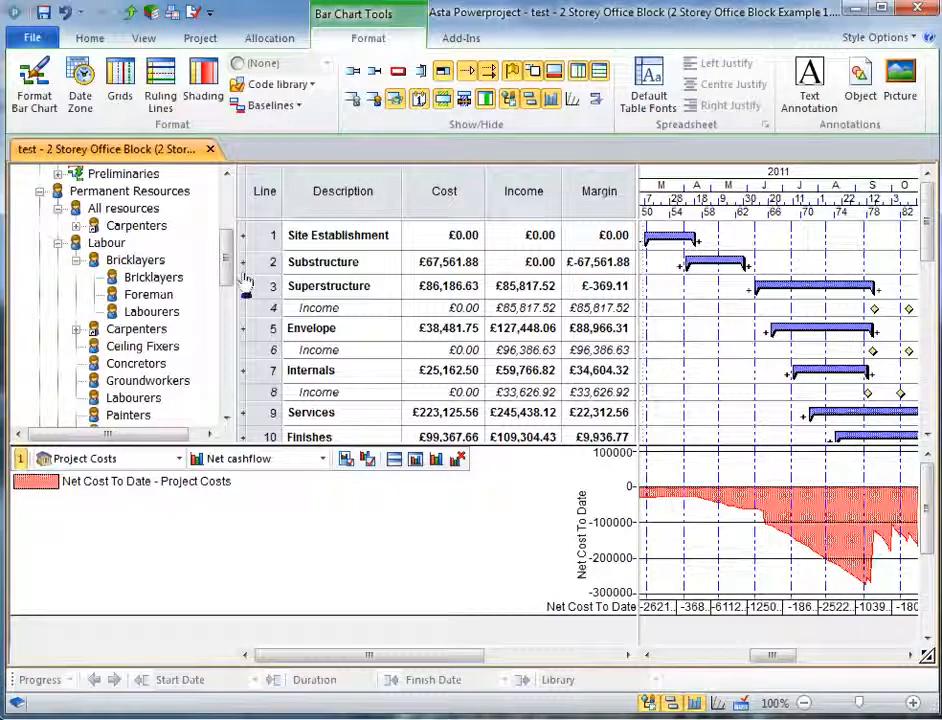
# Step: Assign the Income cost centre to the Substructure summary, with the payment on 24/06/2011
pyautogui.moveTo(229, 262); pyautogui.dragTo(229, 366)
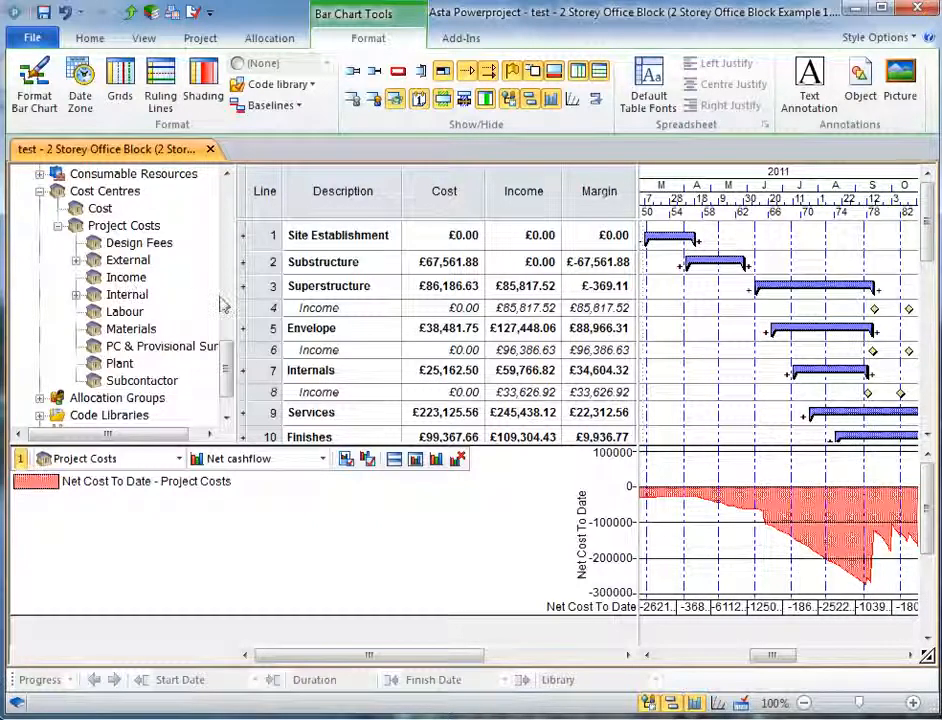
pyautogui.moveTo(233, 298); pyautogui.dragTo(191, 300)
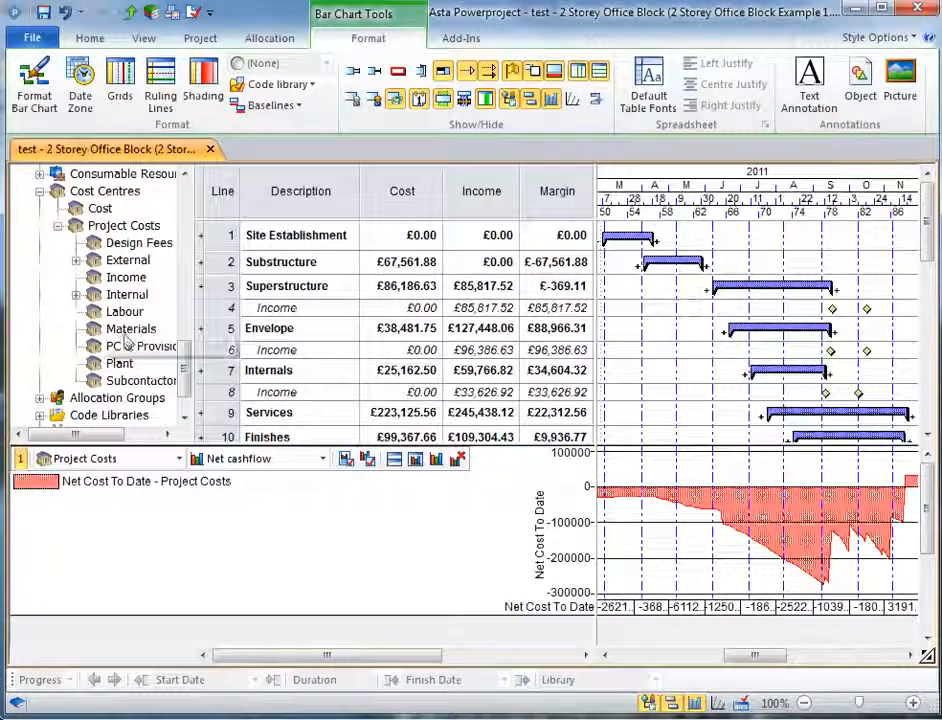
pyautogui.moveTo(125, 280); pyautogui.dragTo(679, 265)
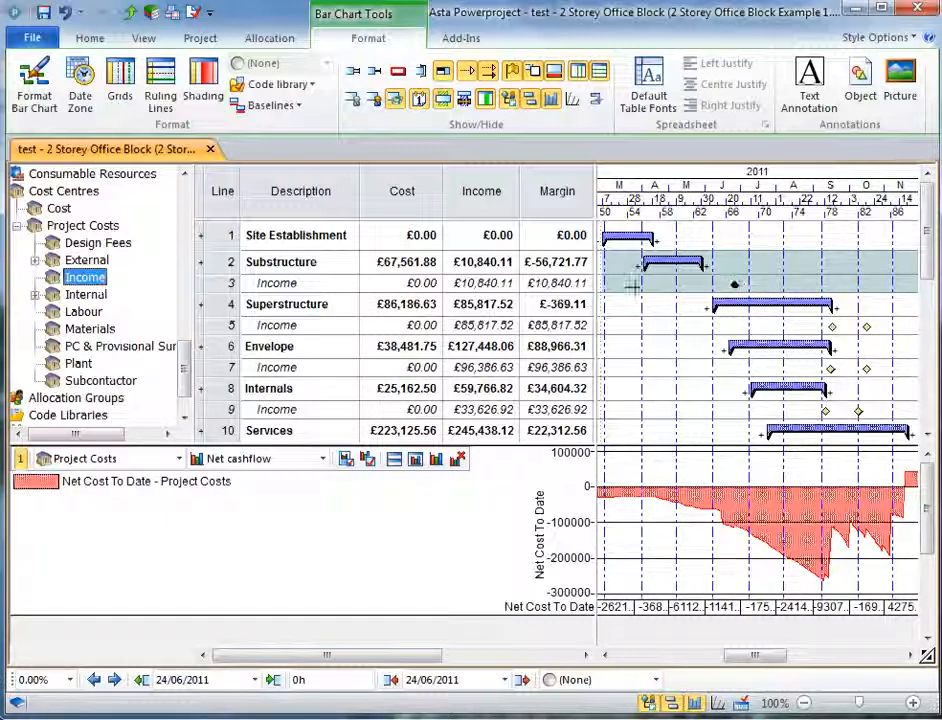
# Step: Enter 20000 as the income of Substructure's Income allocation
pyautogui.click(498, 282)
pyautogui.click(507, 284)
pyautogui.write('20000')
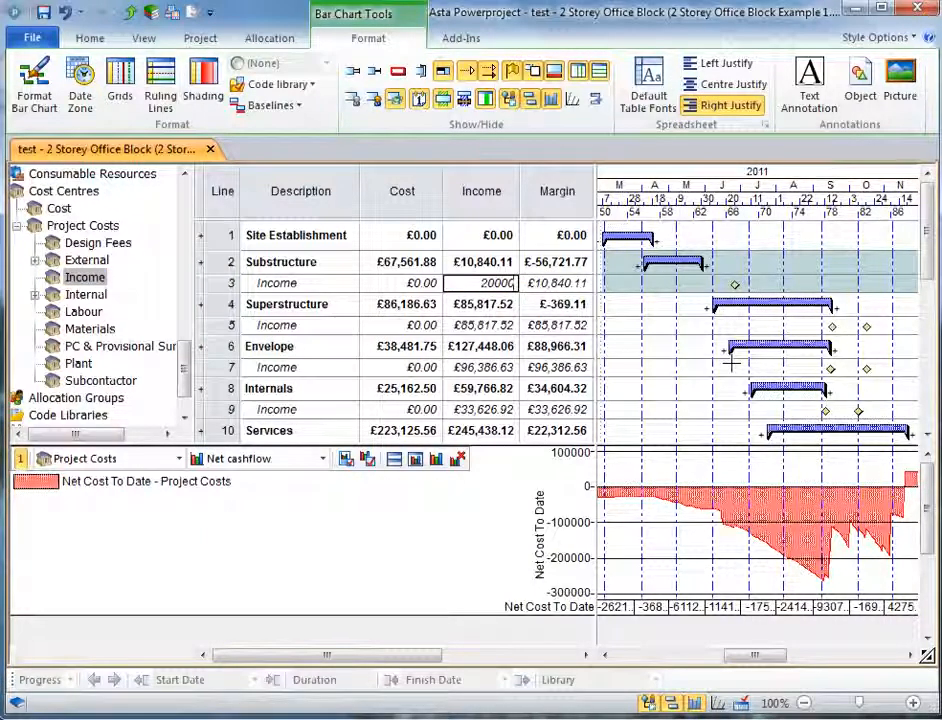
pyautogui.press('Return')
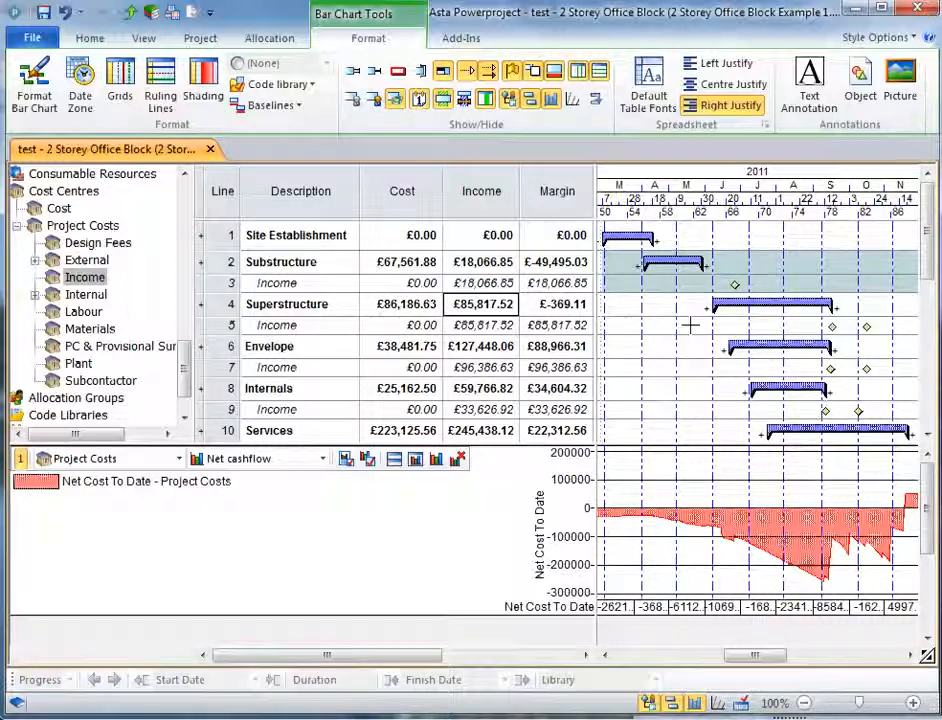
# Step: Enlarge the bar chart area and its timescale, and move the Superstructure summary to start on 03/05/2011
pyautogui.click(831, 325)
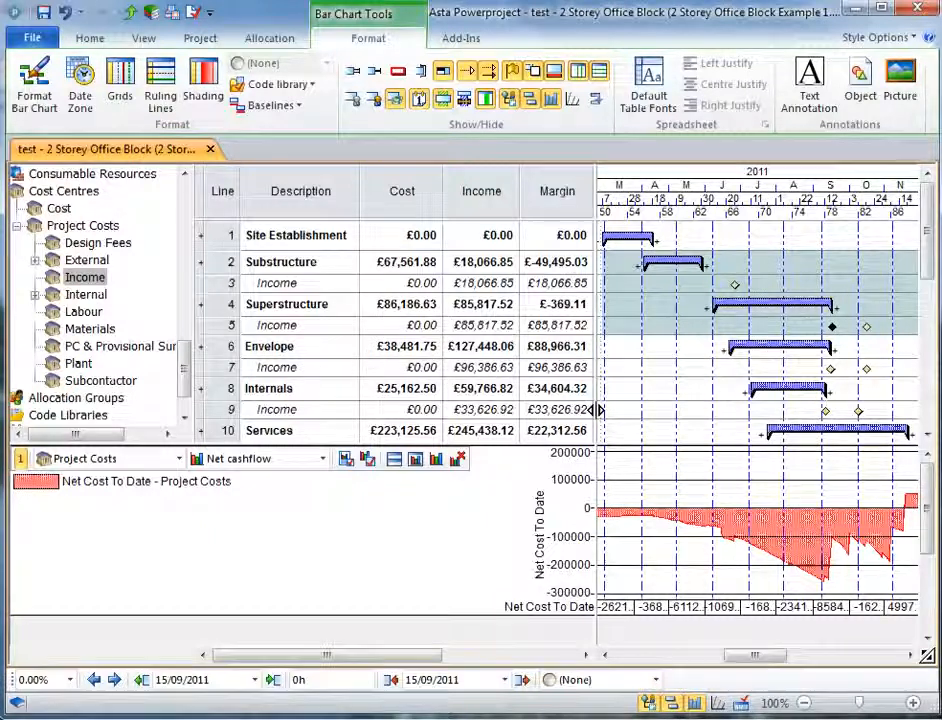
pyautogui.moveTo(191, 322); pyautogui.dragTo(17, 320)
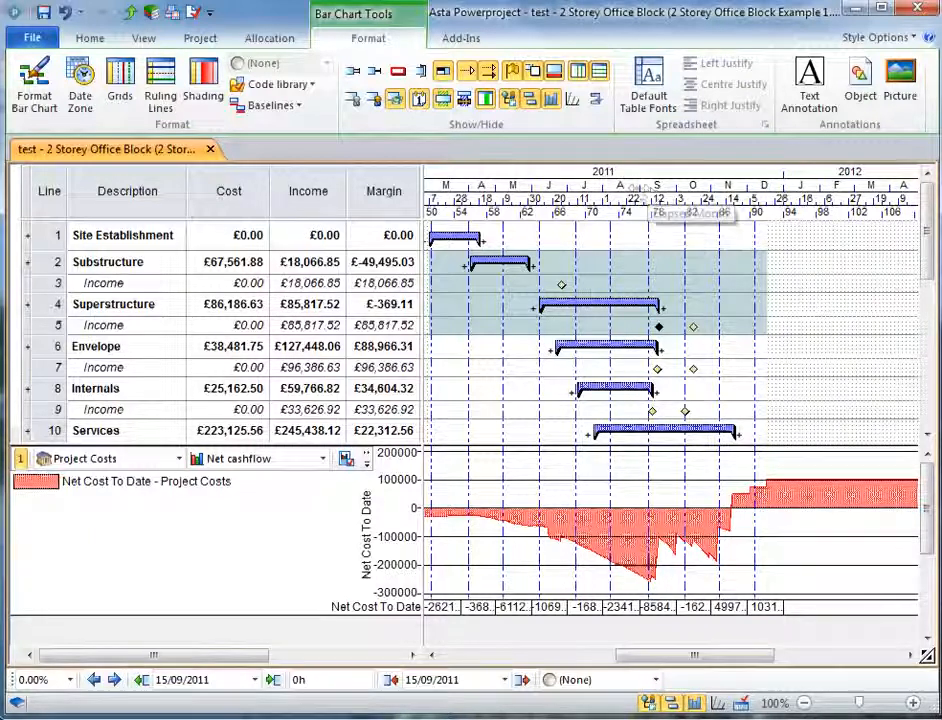
pyautogui.moveTo(638, 187); pyautogui.dragTo(698, 187)
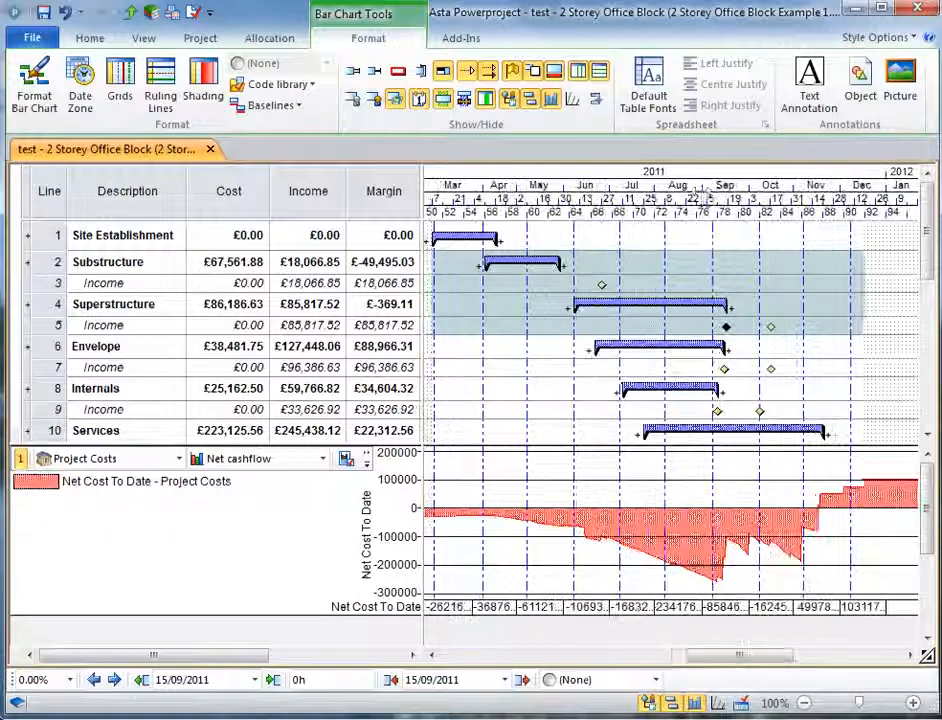
pyautogui.click(576, 304)
pyautogui.moveTo(557, 303); pyautogui.dragTo(504, 303)
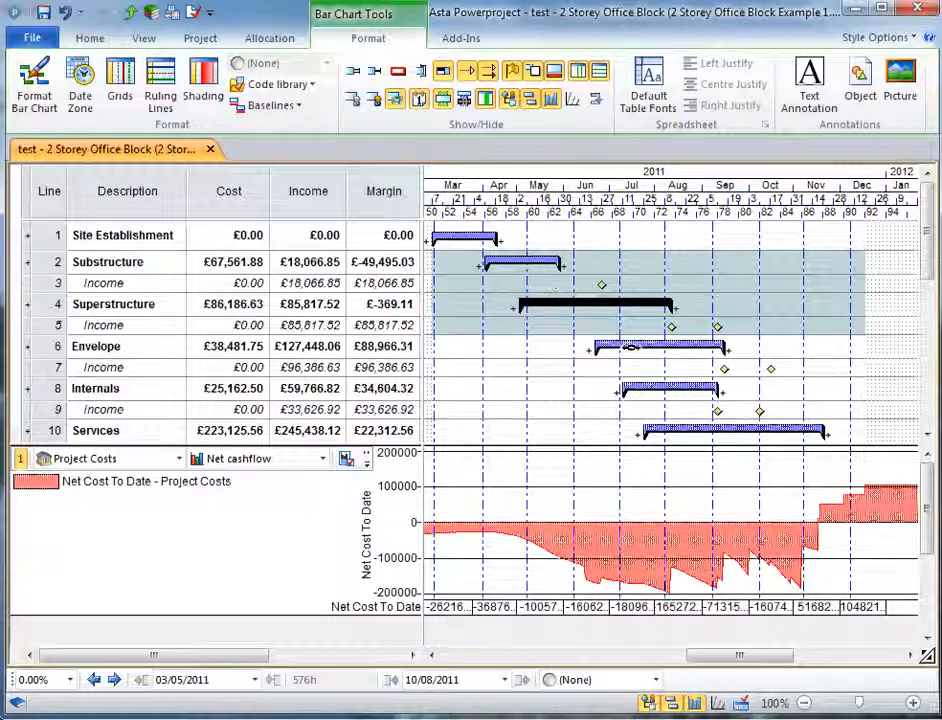
# Step: Move the Envelope summary to start on 24/05/2011, Internals on 09/06/2011 and Services on 08/06/2011
pyautogui.moveTo(630, 345); pyautogui.dragTo(586, 345)
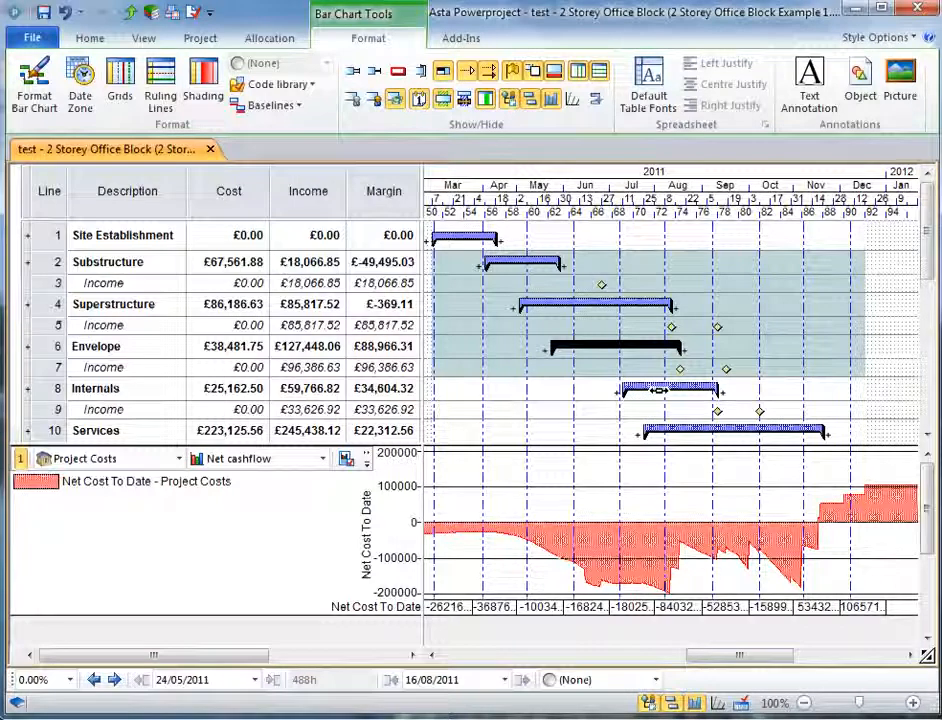
pyautogui.moveTo(658, 390); pyautogui.dragTo(612, 385)
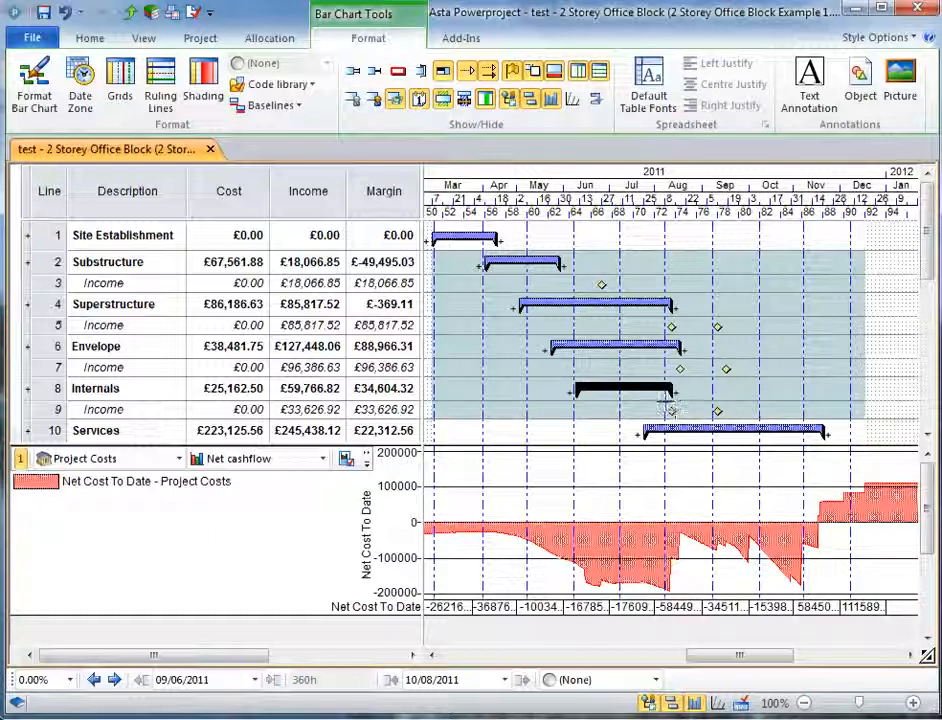
pyautogui.moveTo(697, 428); pyautogui.dragTo(627, 428)
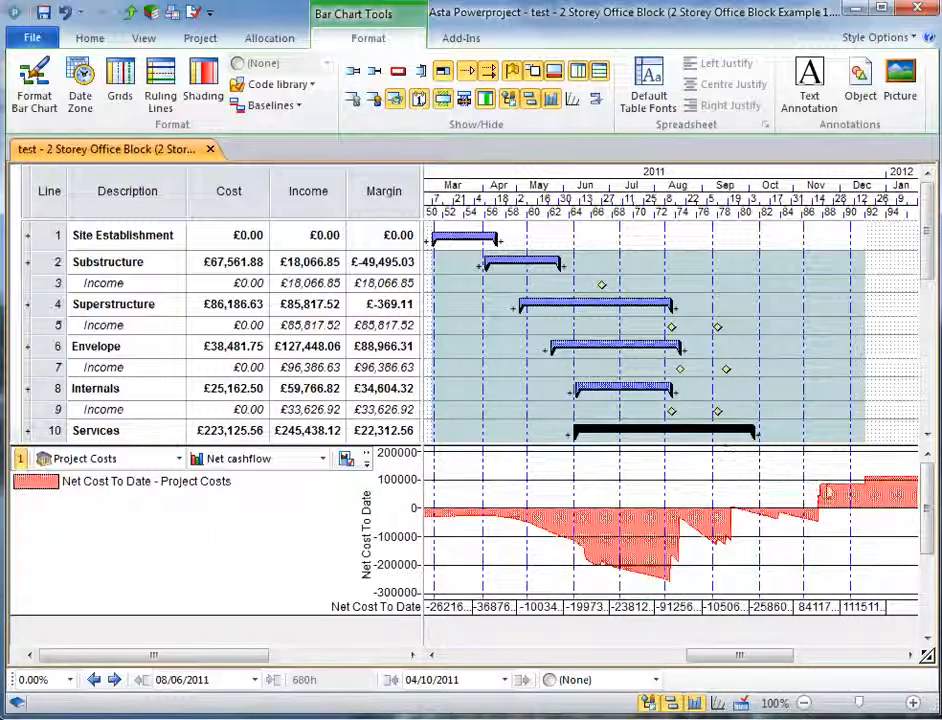